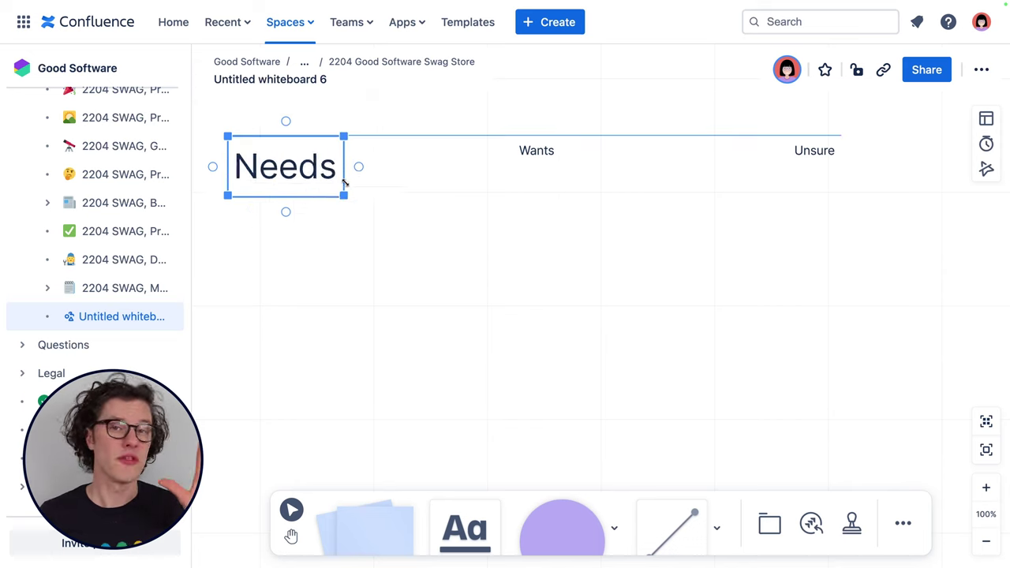
Enlarge the "Needs", "Wants" and "Unsure" text headings to a matching large size.
{"action": "left_click_drag", "start_coordinate": [375, 196], "coordinate": [333, 178]}
{"action": "left_click", "coordinate": [556, 158]}
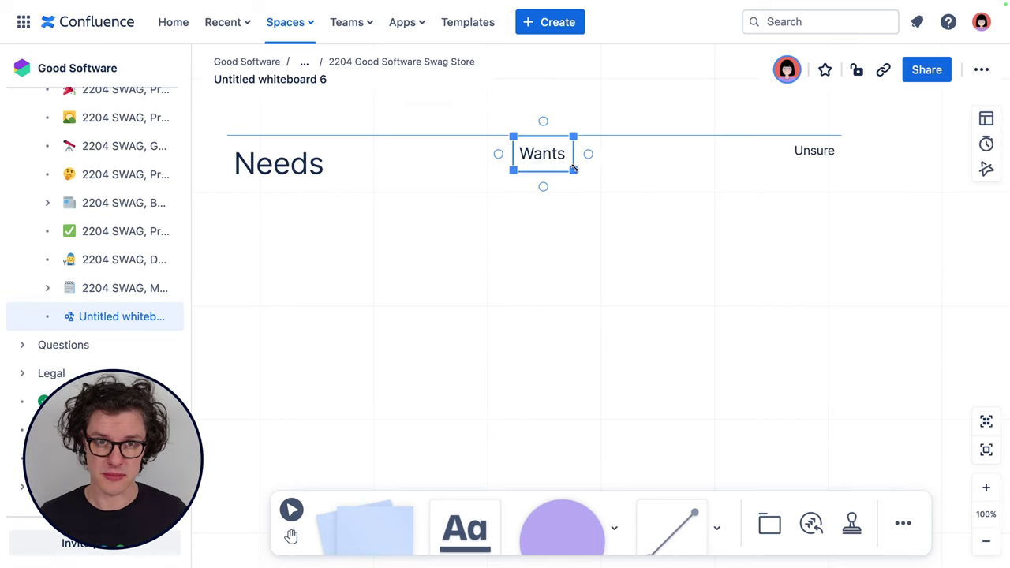
{"action": "left_click", "coordinate": [830, 151]}
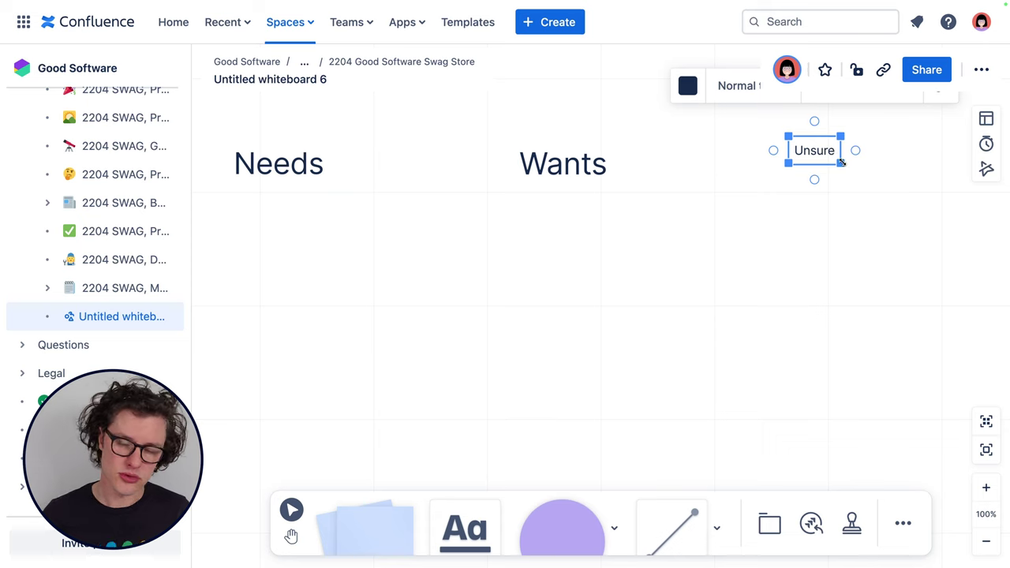
{"action": "left_click_drag", "start_coordinate": [841, 162], "coordinate": [900, 189]}
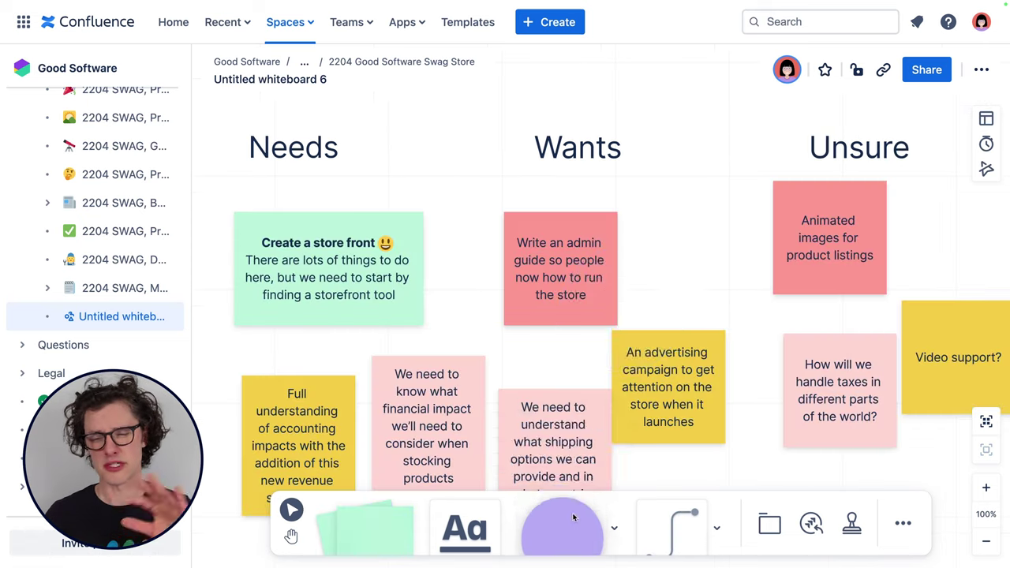
Add a purple circle labelled "Accounting" and place it below the Needs heading over the yellow accounting impacts note.
{"action": "left_click", "coordinate": [562, 527]}
{"action": "left_click", "coordinate": [699, 231]}
{"action": "type", "text": "Accounting"}
{"action": "key", "text": "Escape"}
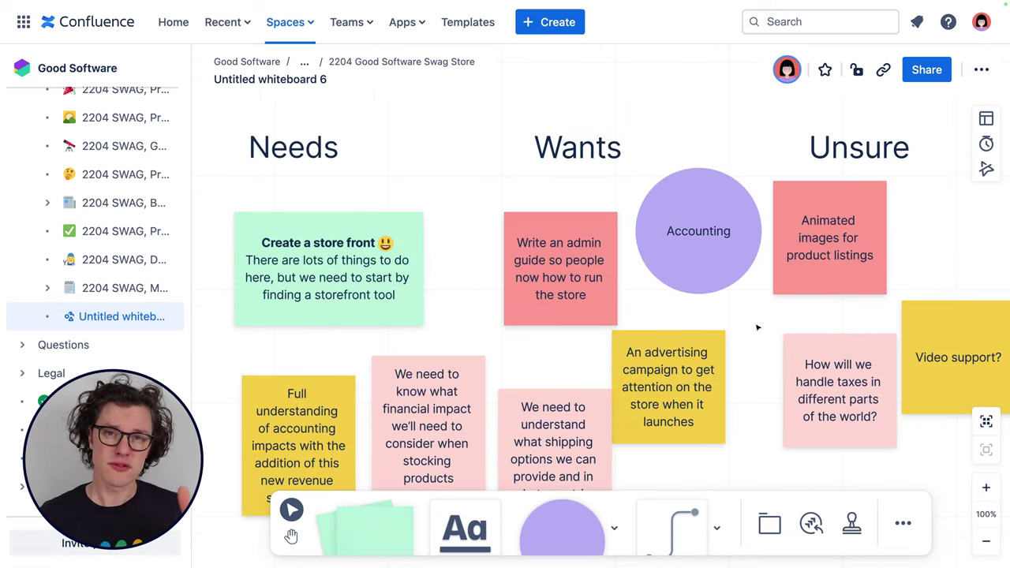
{"action": "left_click_drag", "start_coordinate": [736, 245], "coordinate": [296, 433]}
Arrange the yellow accounting impacts note and the pink financial impact note on either side of the Accounting circle.
{"action": "left_click", "coordinate": [345, 395]}
{"action": "left_click_drag", "start_coordinate": [345, 395], "coordinate": [474, 319]}
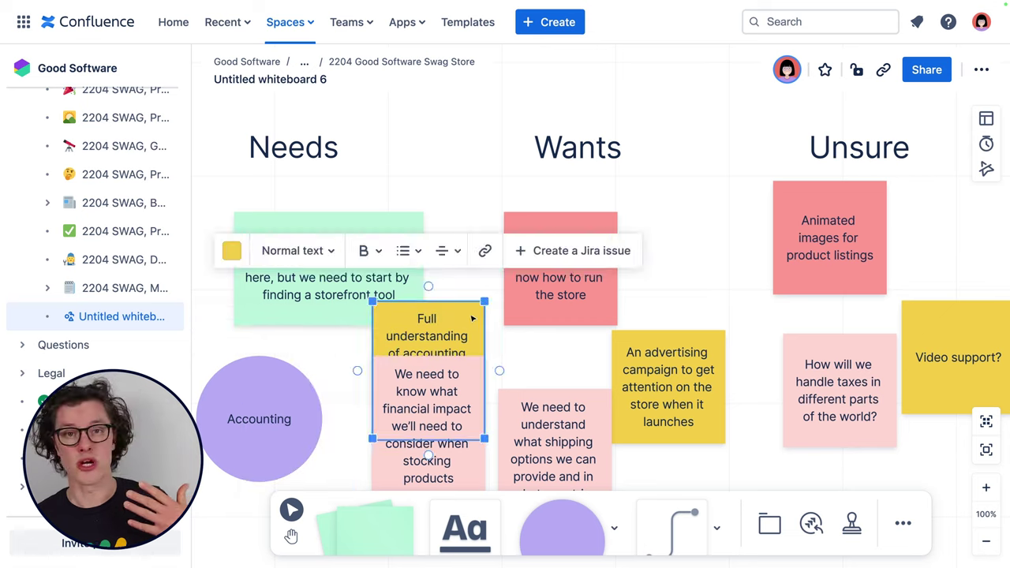
{"action": "left_click_drag", "start_coordinate": [429, 466], "coordinate": [201, 426]}
{"action": "scroll", "coordinate": [552, 355], "scroll_direction": "left", "scroll_amount": 5}
{"action": "left_click_drag", "start_coordinate": [525, 418], "coordinate": [465, 407]}
Reposition the pink shipping options note and move the taxes note from the Unsure column over to the Accounting circle.
{"action": "left_click", "coordinate": [638, 378]}
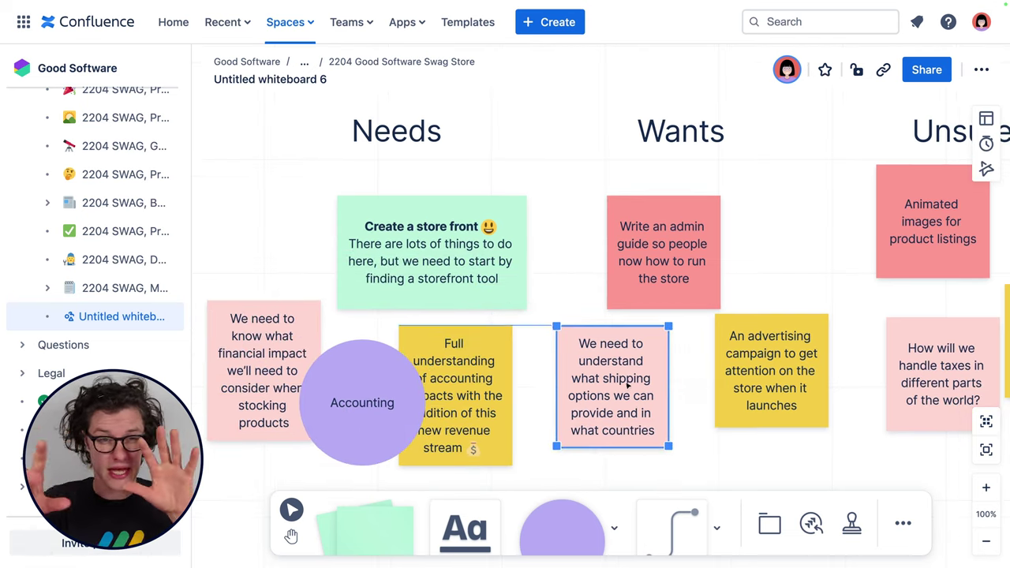
{"action": "scroll", "coordinate": [857, 183], "scroll_direction": "down", "scroll_amount": 10}
{"action": "left_click", "coordinate": [856, 183]}
{"action": "left_click_drag", "start_coordinate": [858, 179], "coordinate": [329, 363]}
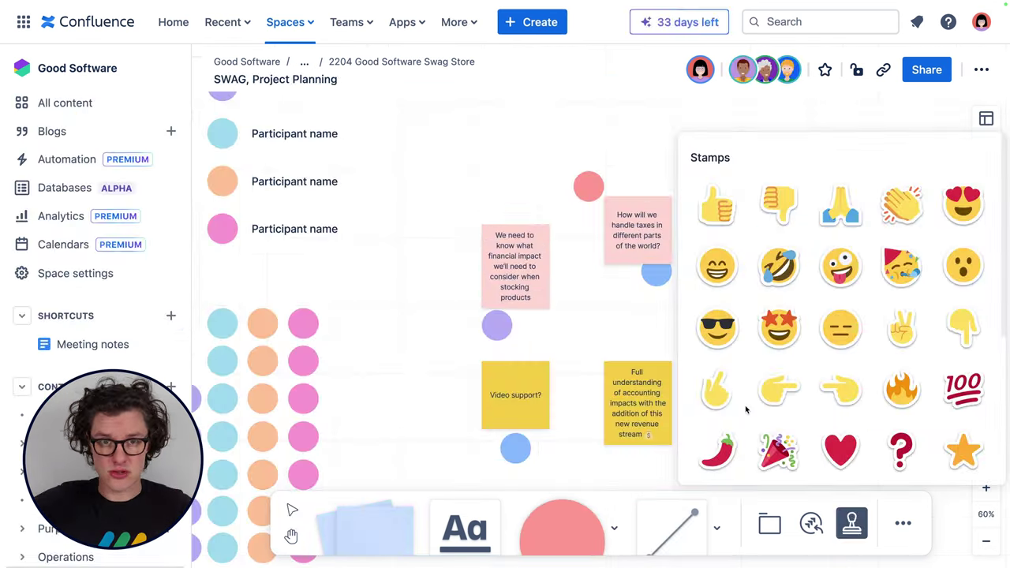
Choose the right-pointing hand stamp on the SWAG, Project Planning whiteboard.
{"action": "left_click", "coordinate": [794, 388]}
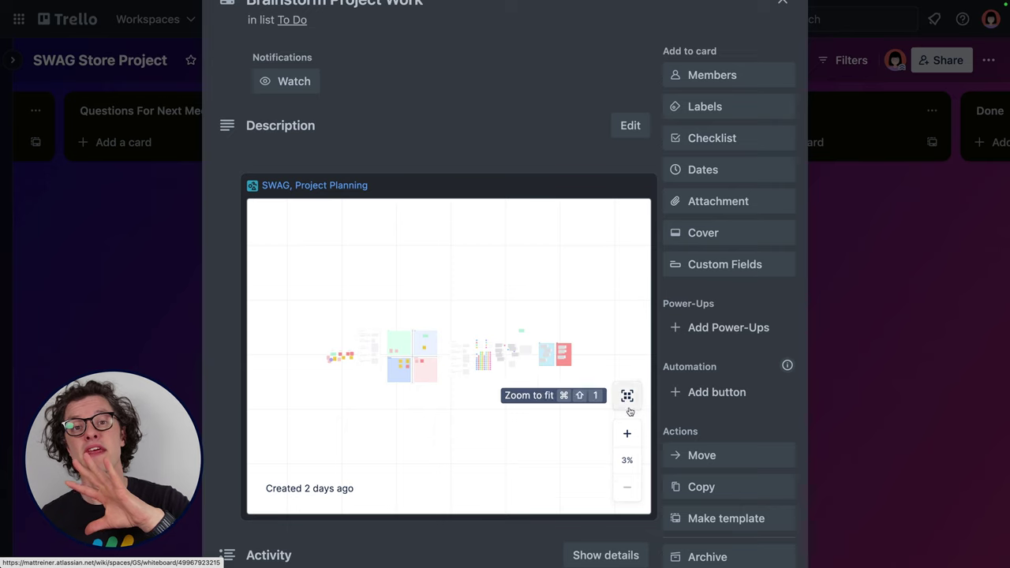
Switch to Trello and examine the SWAG, Project Planning whiteboard embedded in the Brainstorm Project Work card.
{"action": "scroll", "coordinate": [569, 361], "scroll_direction": "up", "scroll_amount": 5}
{"action": "scroll", "coordinate": [570, 364], "scroll_direction": "up", "scroll_amount": 3}
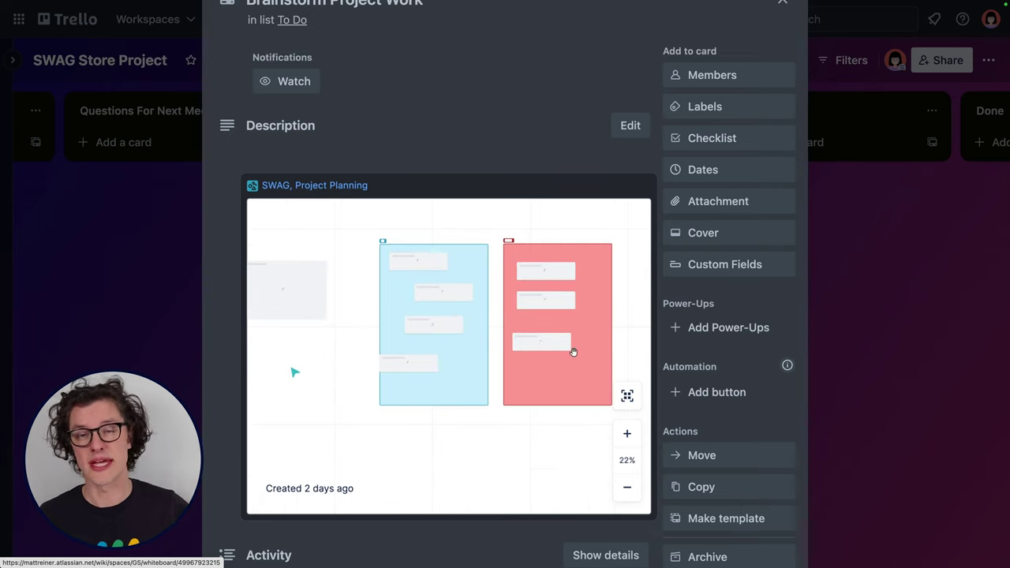
{"action": "scroll", "coordinate": [473, 366], "scroll_direction": "up", "scroll_amount": 1}
{"action": "scroll", "coordinate": [473, 365], "scroll_direction": "left", "scroll_amount": 10}
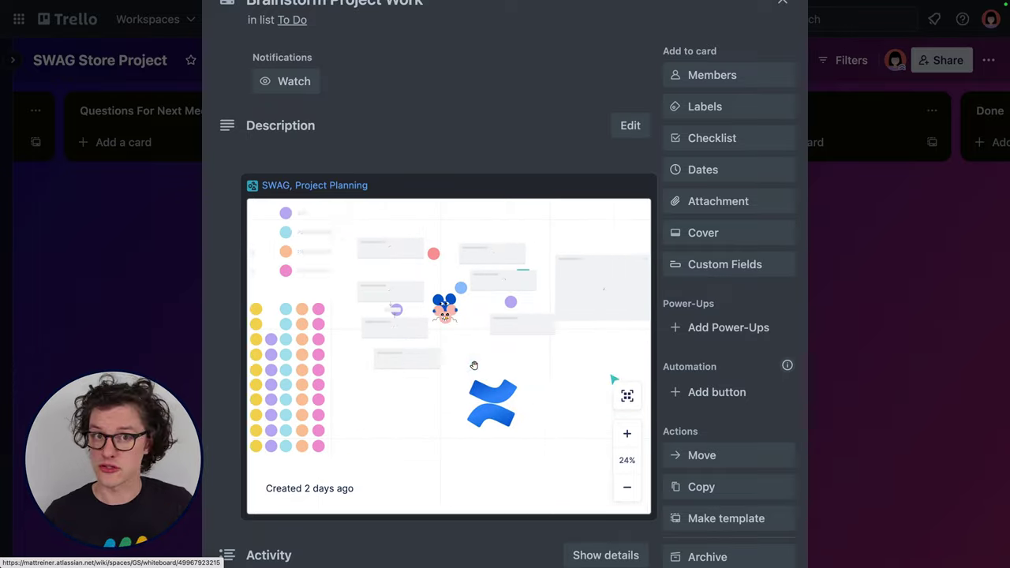
{"action": "scroll", "coordinate": [470, 362], "scroll_direction": "left", "scroll_amount": 10}
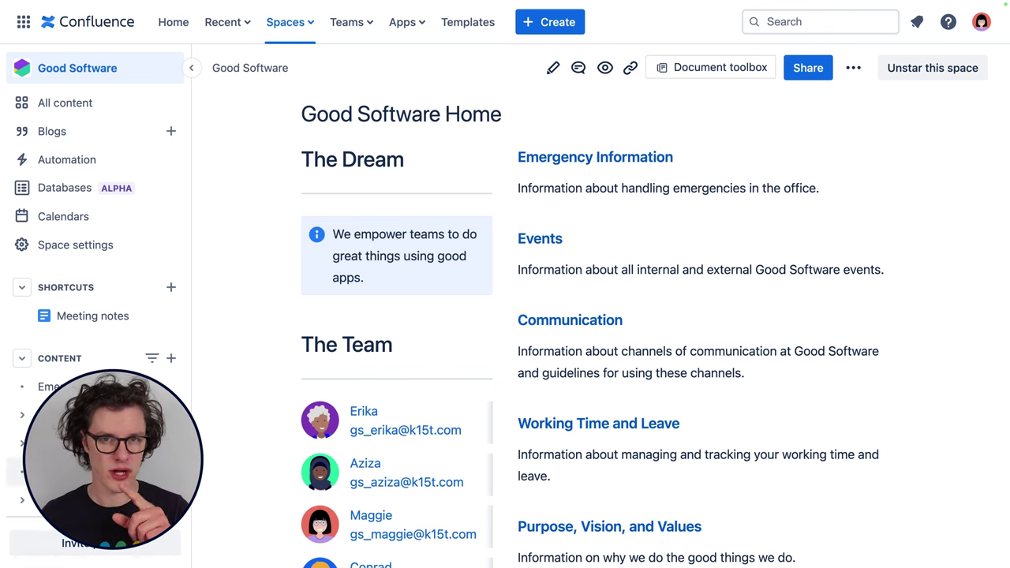
In Confluence, view the Organization Chart whiteboard under People and open the Good Software space's All content overview.
{"action": "scroll", "coordinate": [131, 316], "scroll_direction": "down", "scroll_amount": 5}
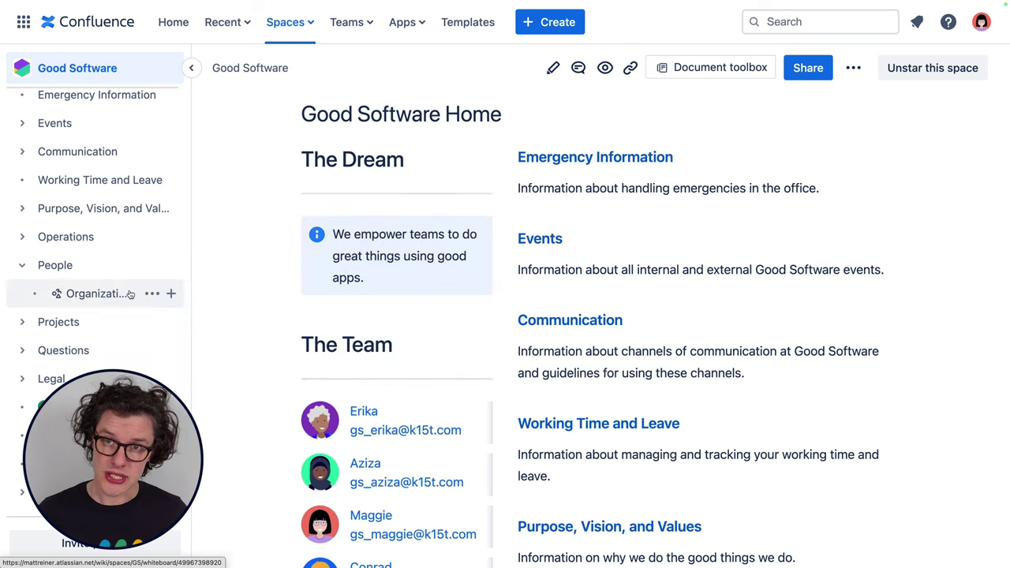
{"action": "left_click", "coordinate": [130, 293]}
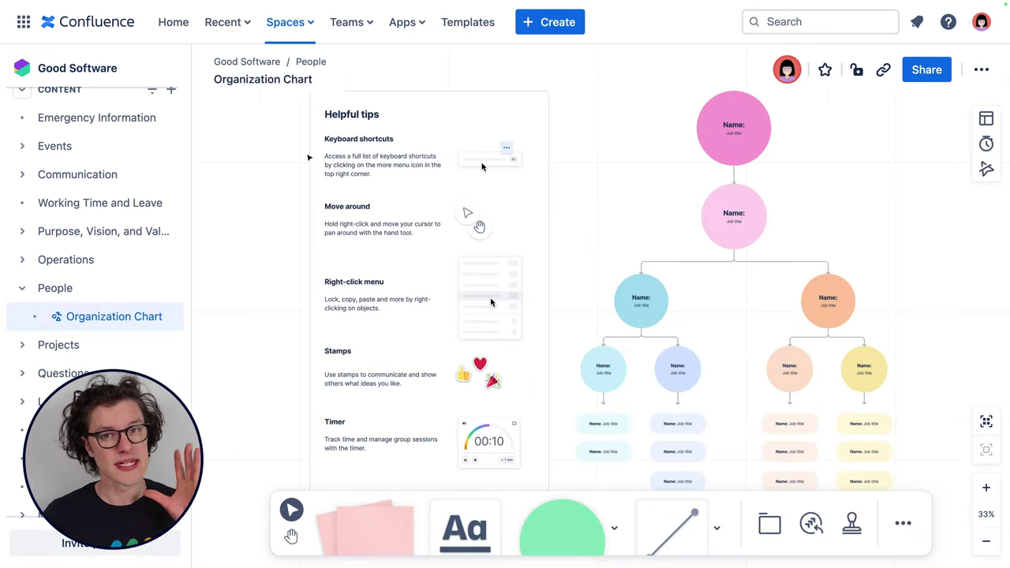
{"action": "scroll", "coordinate": [103, 198], "scroll_direction": "up", "scroll_amount": 5}
{"action": "left_click", "coordinate": [79, 103]}
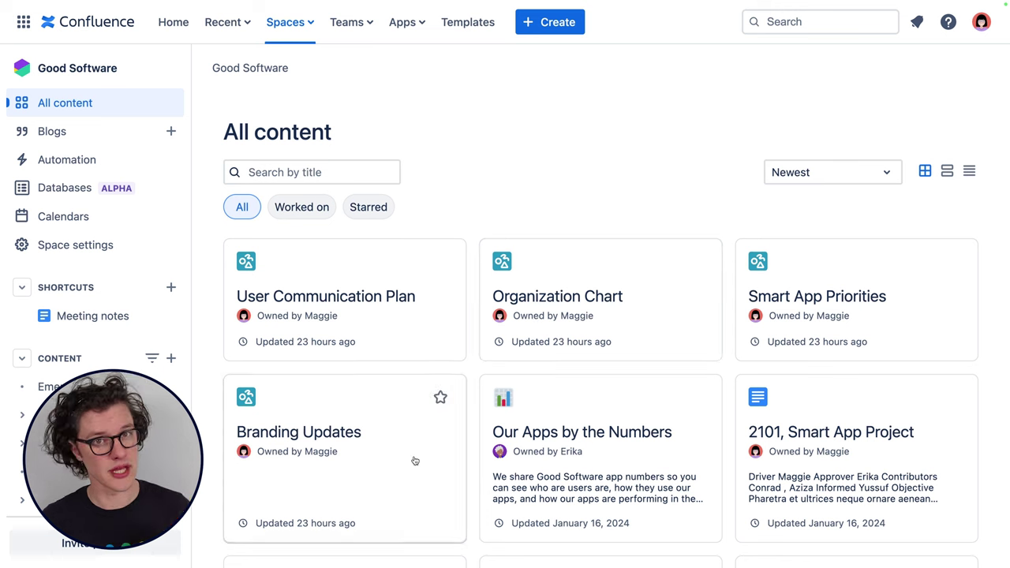
Search Confluence for "branding" and open the advanced search for that term.
{"action": "left_click", "coordinate": [787, 21]}
{"action": "type", "text": "bran"}
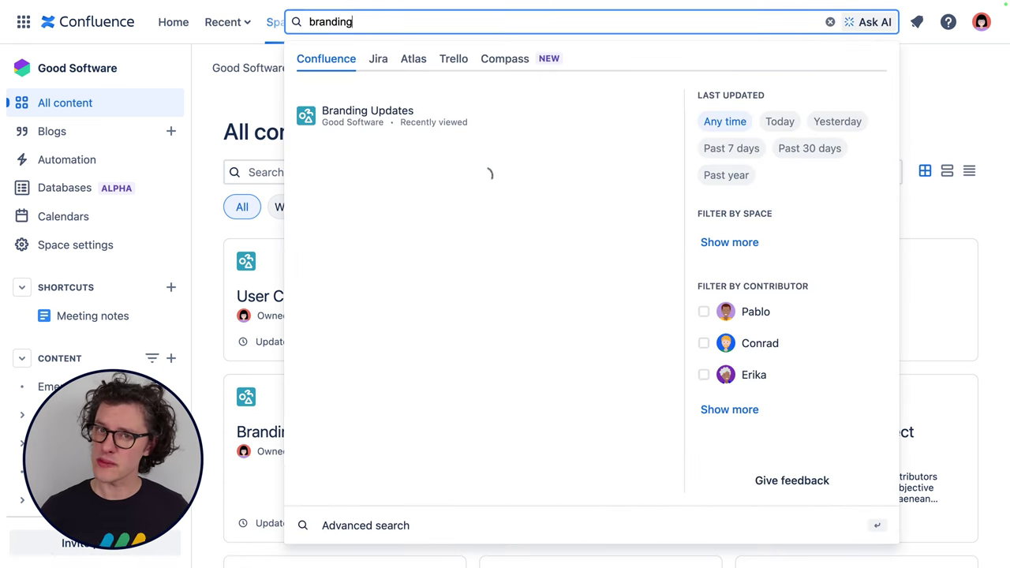
{"action": "type", "text": "ding"}
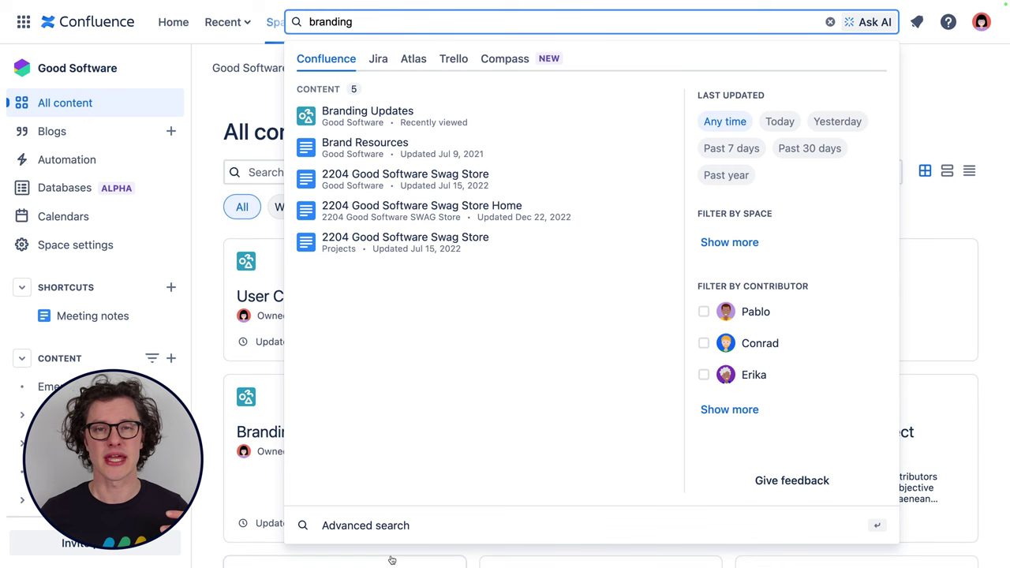
{"action": "left_click", "coordinate": [352, 526]}
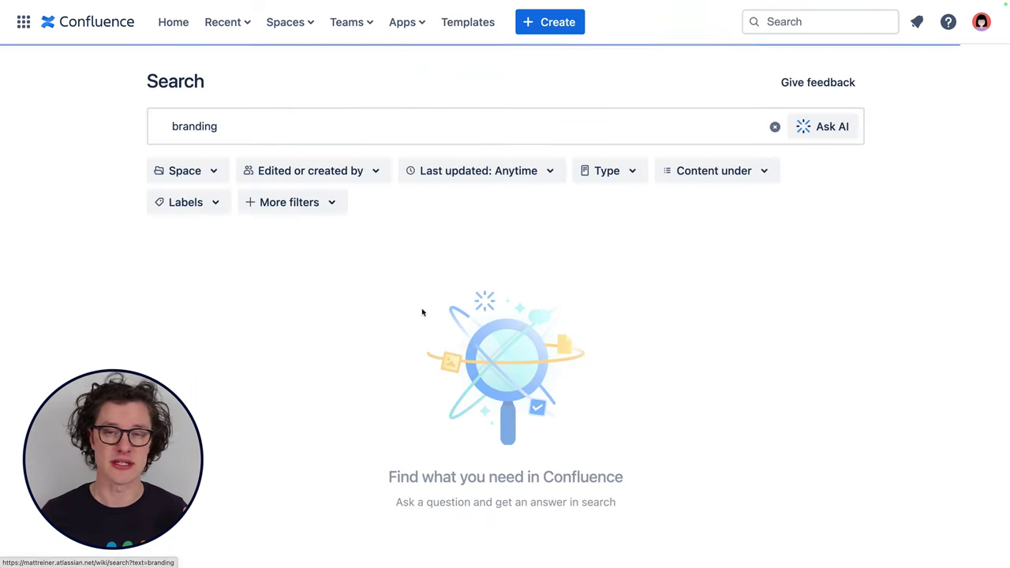
{"action": "left_click", "coordinate": [278, 126]}
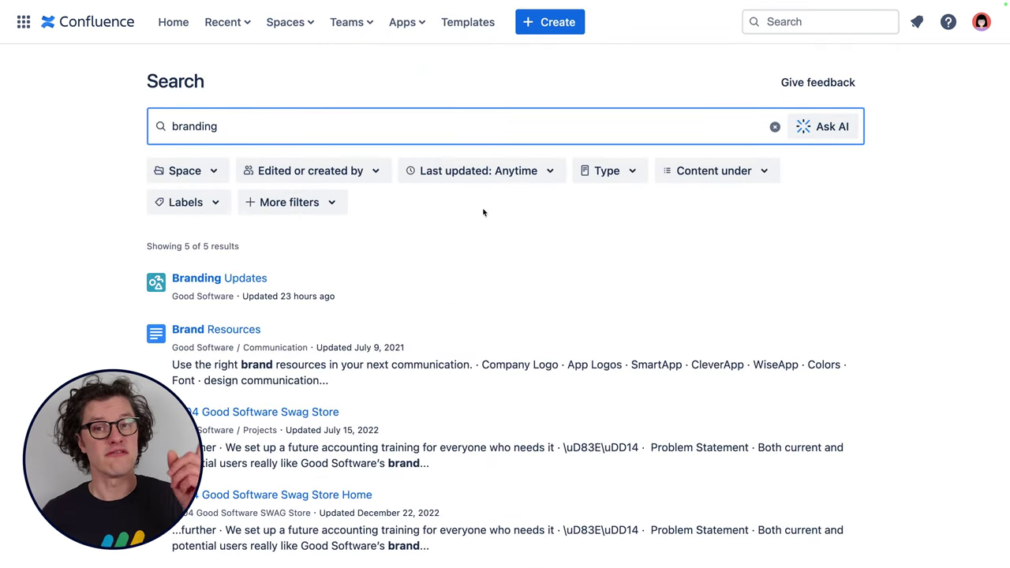
Filter the search to the Whiteboards type and the Good Software space, and narrow it by who edited or created the content.
{"action": "left_click", "coordinate": [586, 170]}
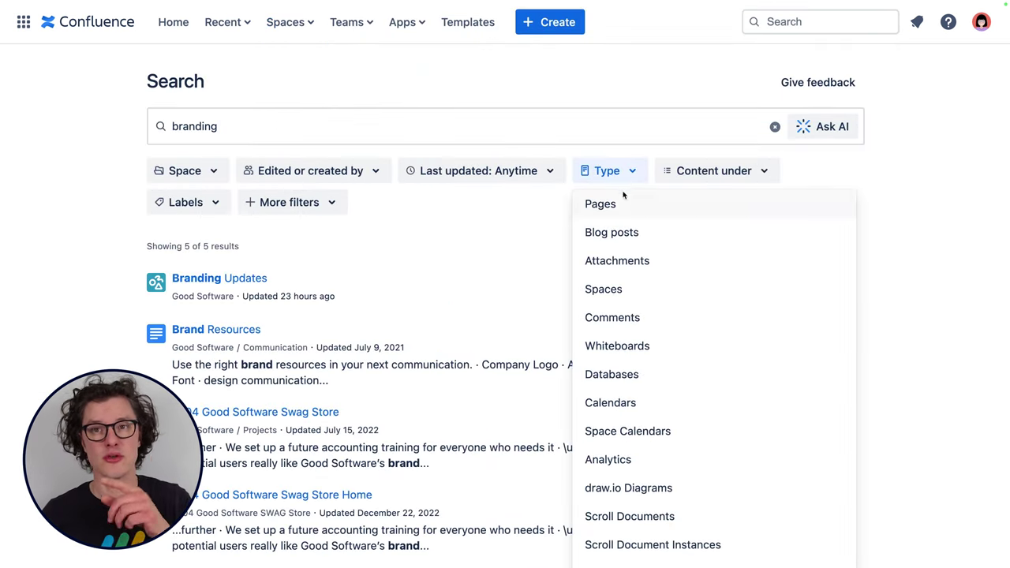
{"action": "left_click", "coordinate": [617, 346]}
{"action": "left_click", "coordinate": [198, 168]}
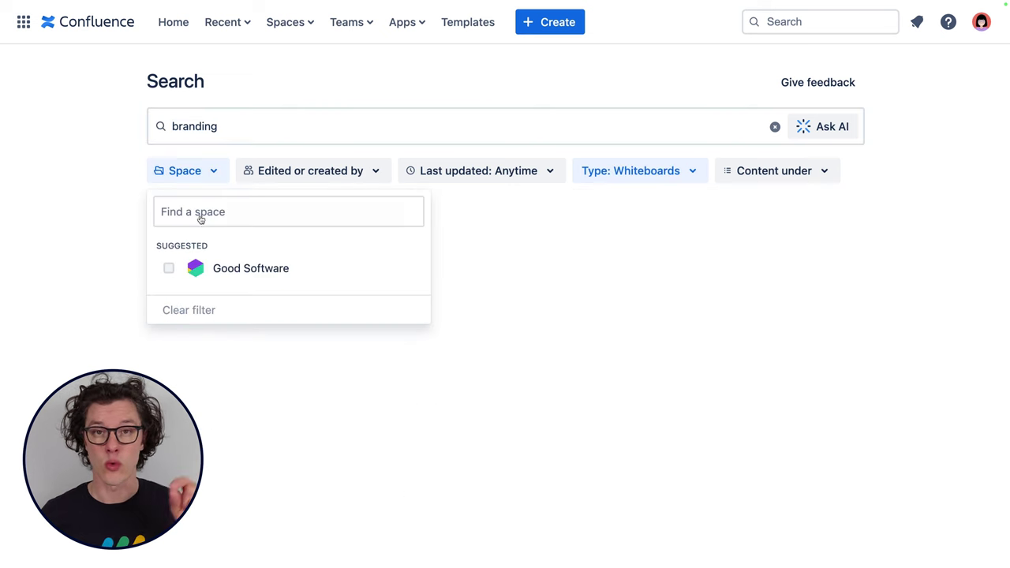
{"action": "left_click", "coordinate": [203, 268]}
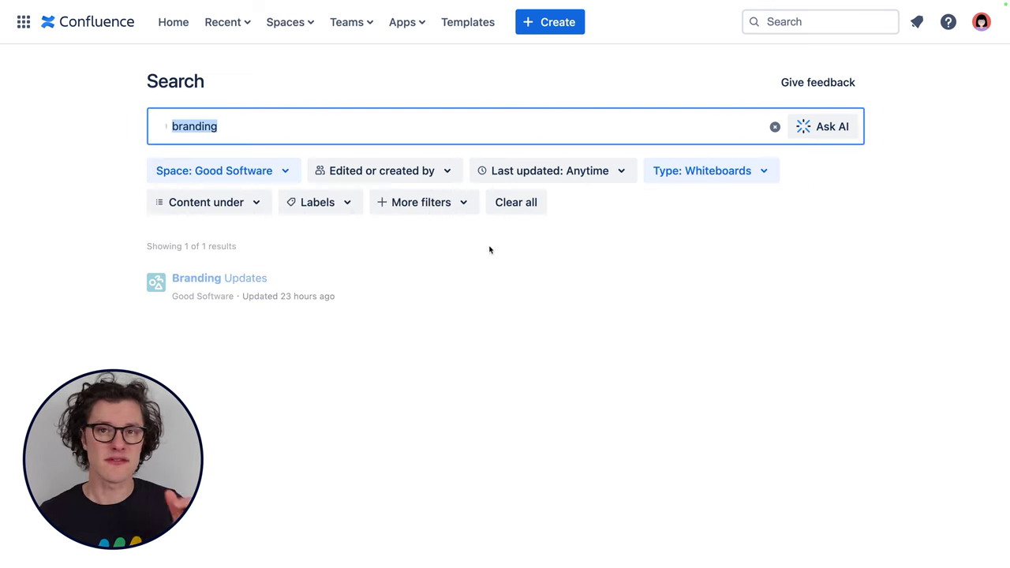
{"action": "left_click", "coordinate": [450, 170]}
{"action": "left_click", "coordinate": [379, 270]}
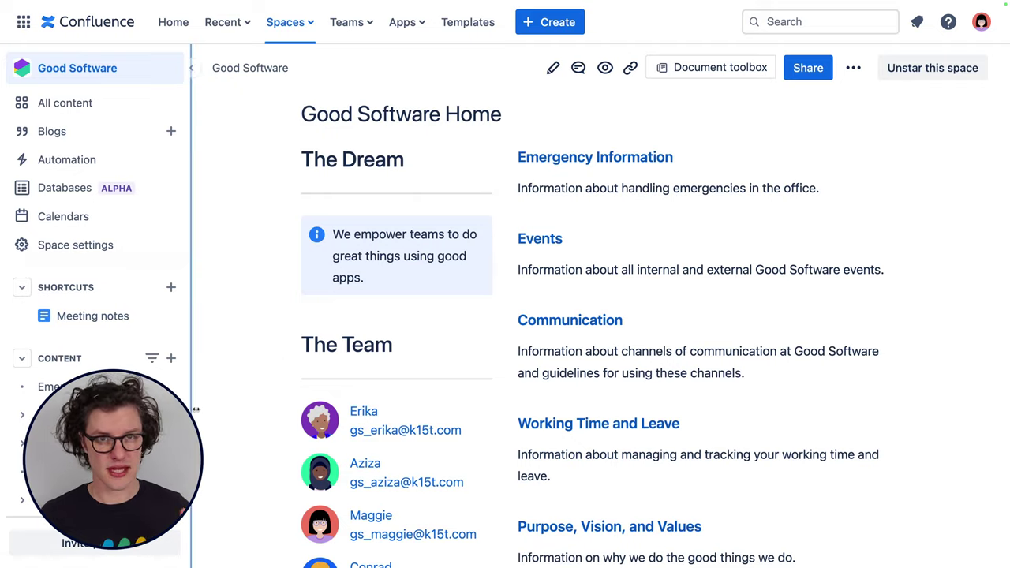
Create a blank whiteboard under the 2204 Good Software Swag Store page in the Projects section.
{"action": "scroll", "coordinate": [119, 259], "scroll_direction": "down", "scroll_amount": 5}
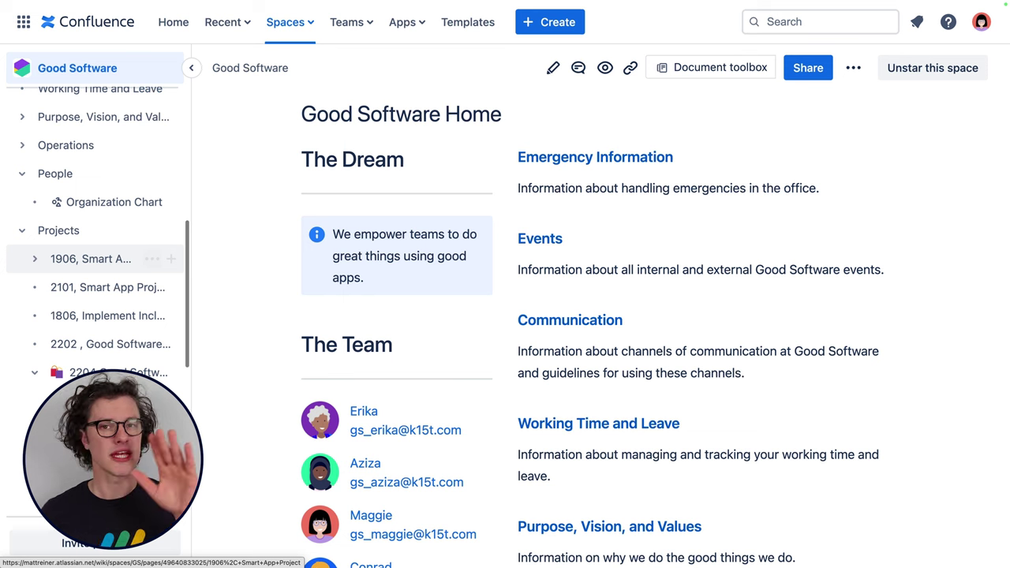
{"action": "scroll", "coordinate": [171, 216], "scroll_direction": "down", "scroll_amount": 3}
{"action": "left_click", "coordinate": [170, 217]}
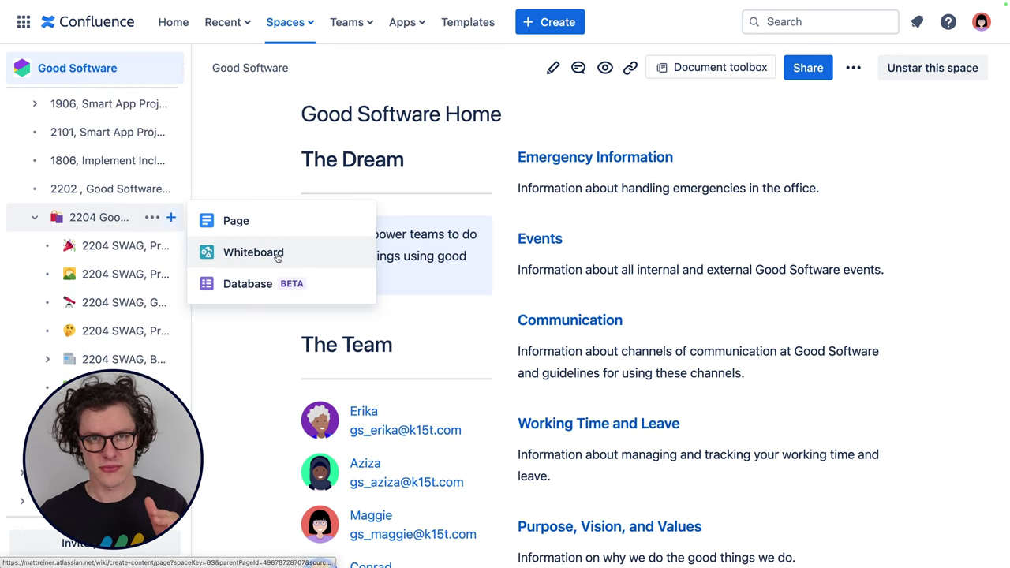
{"action": "left_click", "coordinate": [242, 255]}
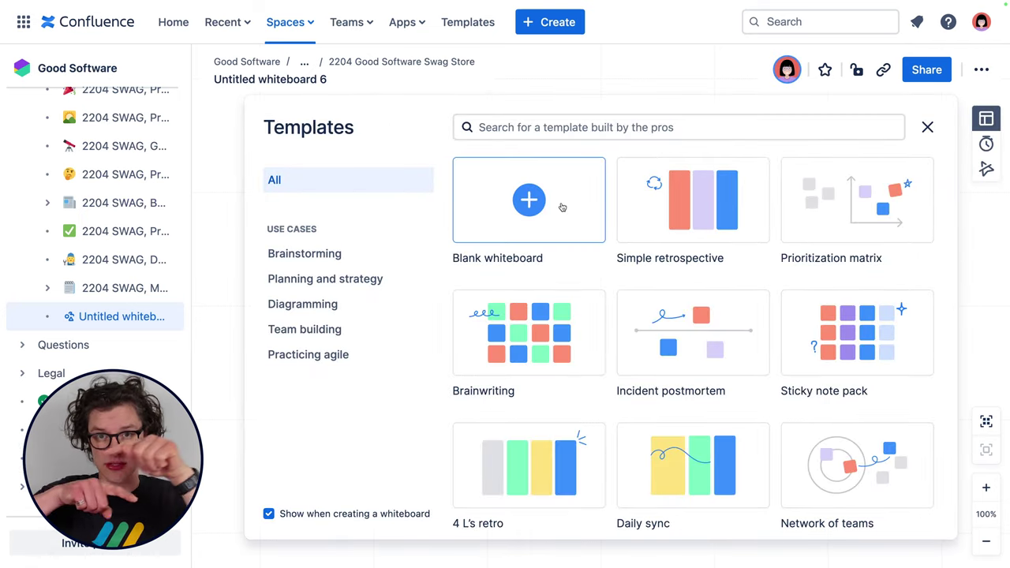
{"action": "left_click", "coordinate": [562, 207]}
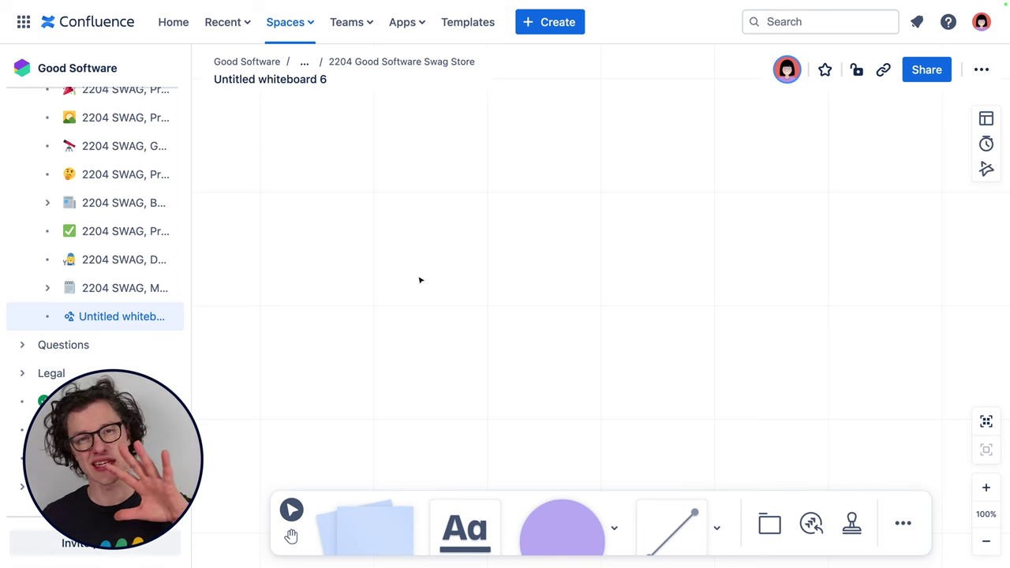
Add three text labels, "Needs", "Wants" and "Unsure", in a row across the upper part of the whiteboard.
{"action": "left_click", "coordinate": [478, 543]}
{"action": "left_click", "coordinate": [258, 139]}
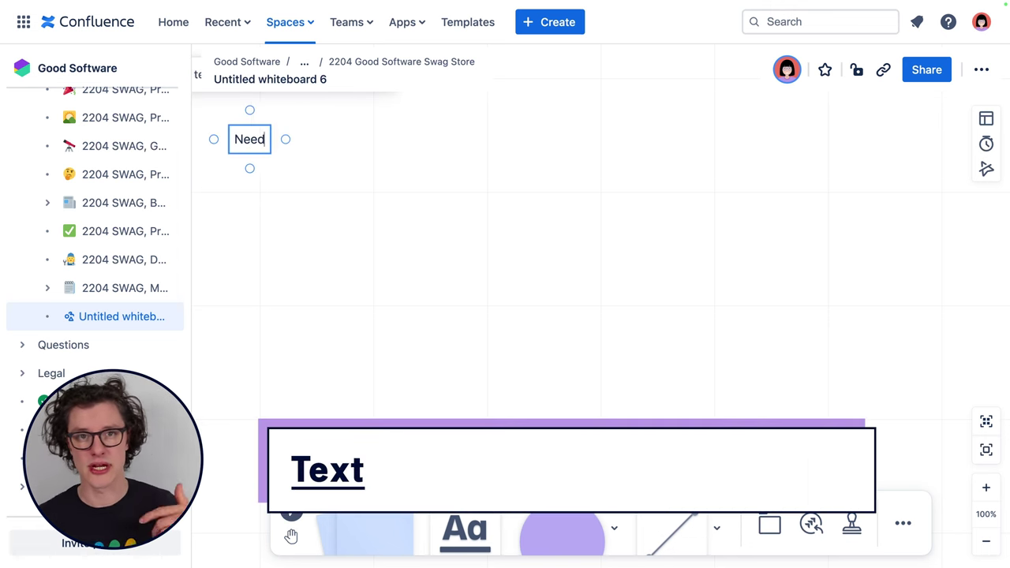
{"action": "key", "text": "t"}
{"action": "left_click", "coordinate": [414, 140]}
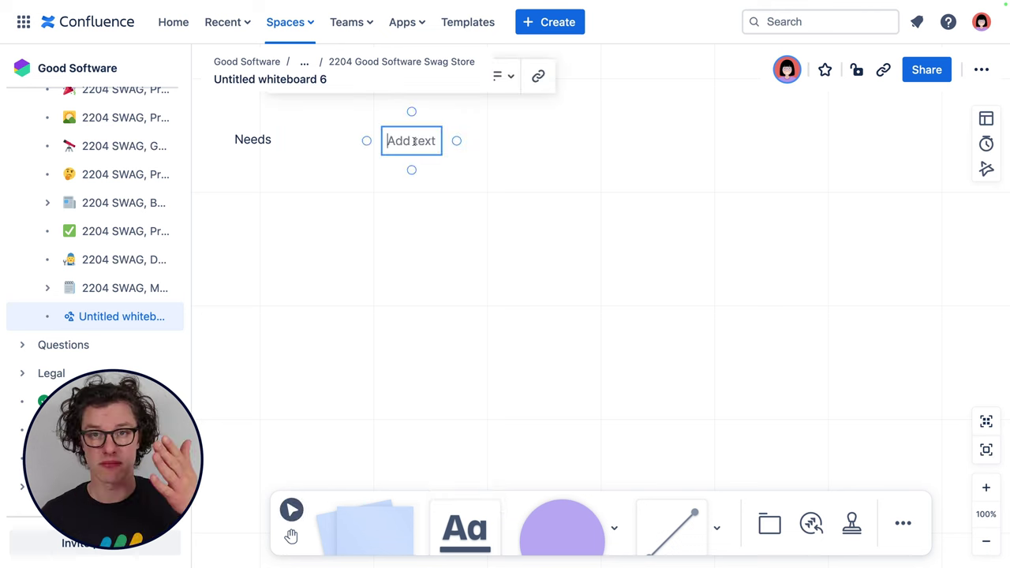
{"action": "left_click", "coordinate": [466, 524]}
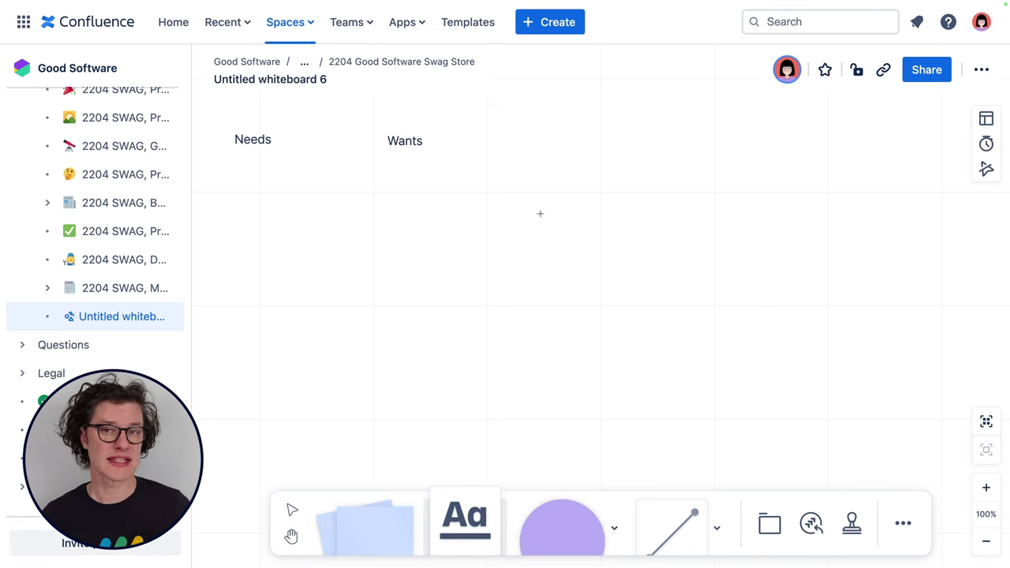
{"action": "left_click", "coordinate": [717, 148]}
{"action": "type", "text": "Unsure"}
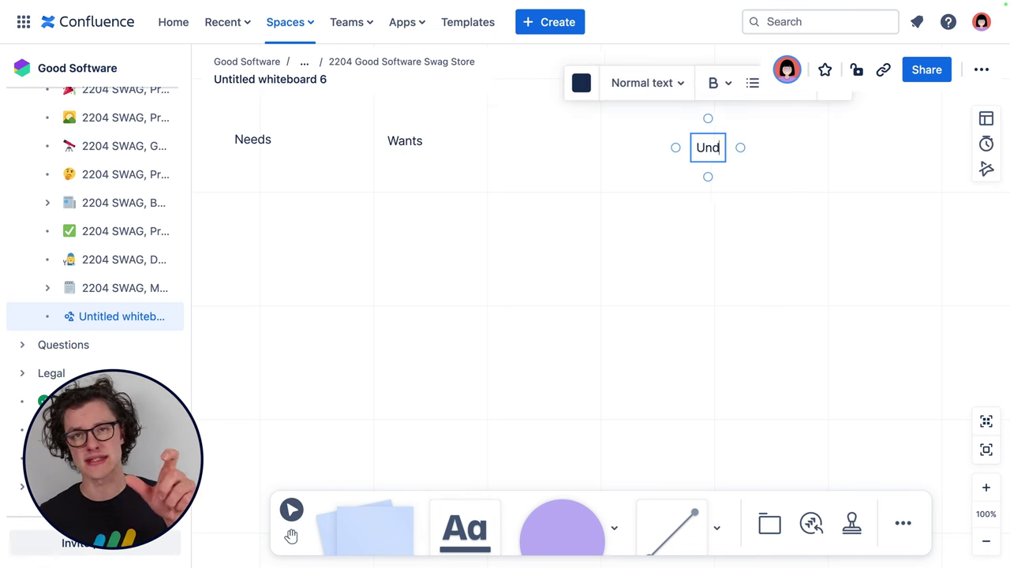
{"action": "left_click", "coordinate": [708, 175]}
Spread the Unsure, Wants and Needs labels apart into three columns and align them on one horizontal line.
{"action": "left_click_drag", "start_coordinate": [704, 148], "coordinate": [788, 155]}
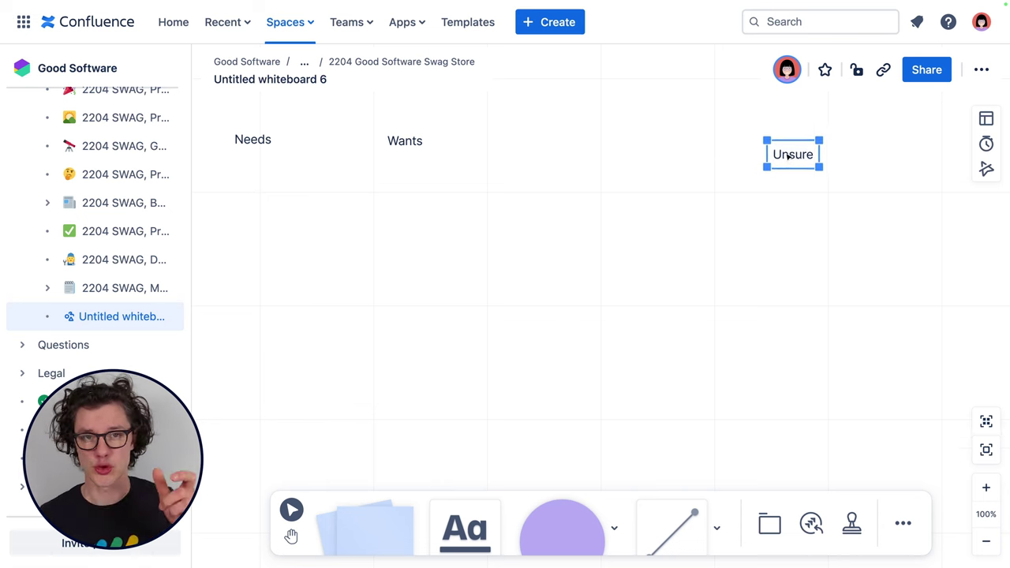
{"action": "left_click_drag", "start_coordinate": [411, 137], "coordinate": [542, 155]}
{"action": "left_click_drag", "start_coordinate": [258, 147], "coordinate": [255, 160]}
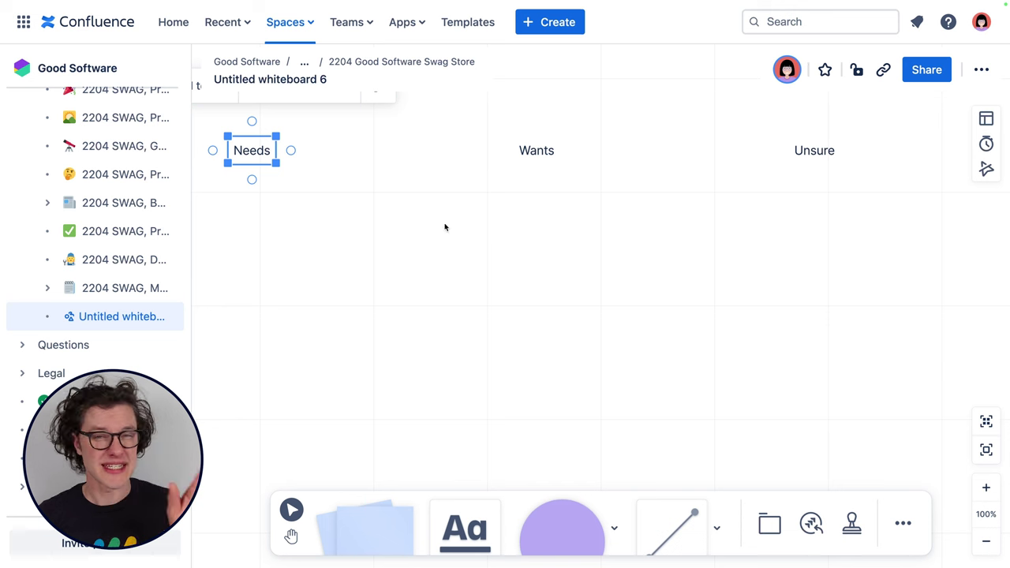
Scale up the Needs, Wants and Unsure labels to the same heading size and deselect them.
{"action": "left_click_drag", "start_coordinate": [275, 161], "coordinate": [339, 183]}
{"action": "left_click", "coordinate": [563, 162]}
{"action": "left_click_drag", "start_coordinate": [560, 161], "coordinate": [625, 164]}
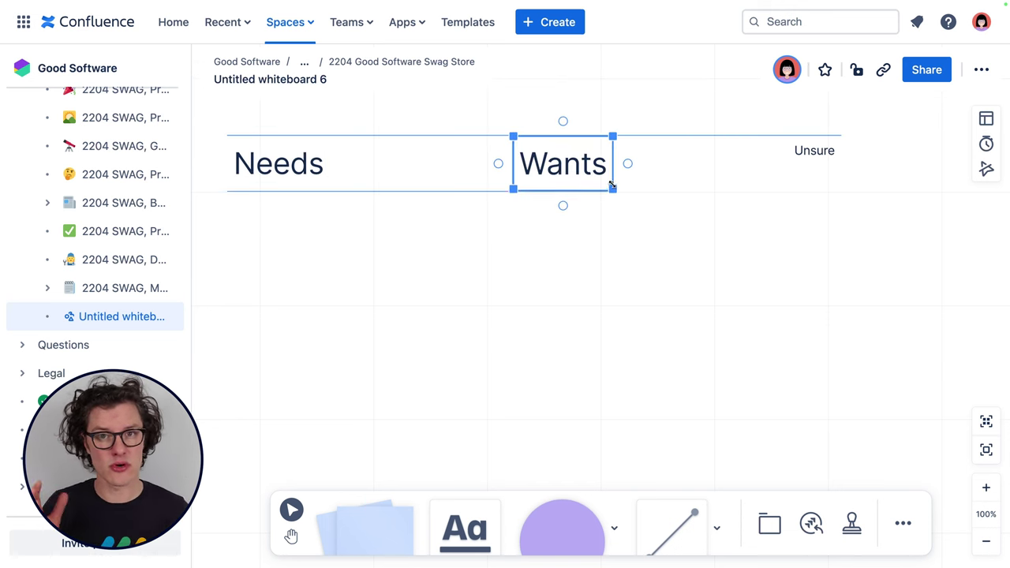
{"action": "left_click", "coordinate": [833, 151]}
{"action": "left_click_drag", "start_coordinate": [841, 161], "coordinate": [901, 190]}
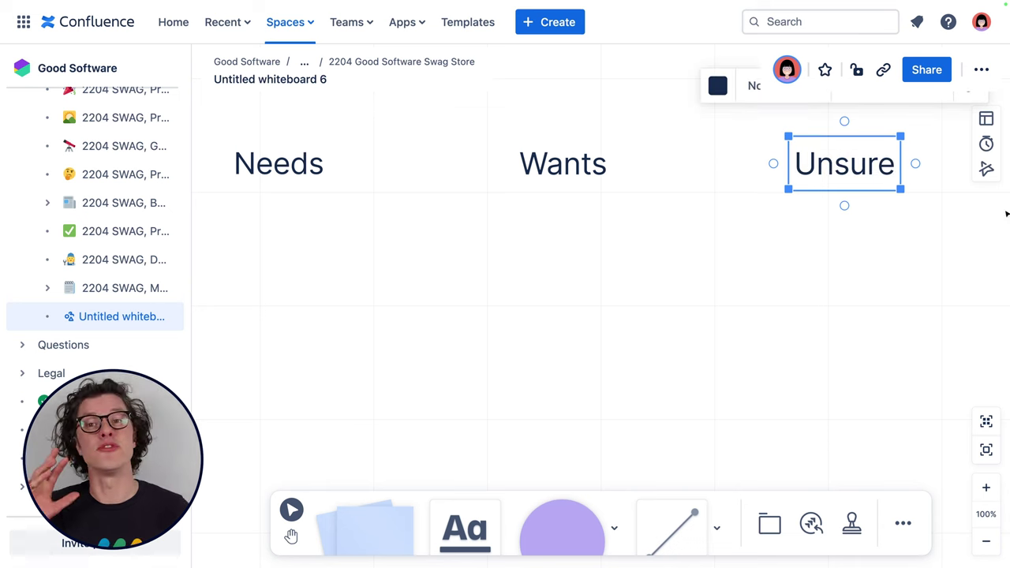
{"action": "left_click", "coordinate": [970, 384]}
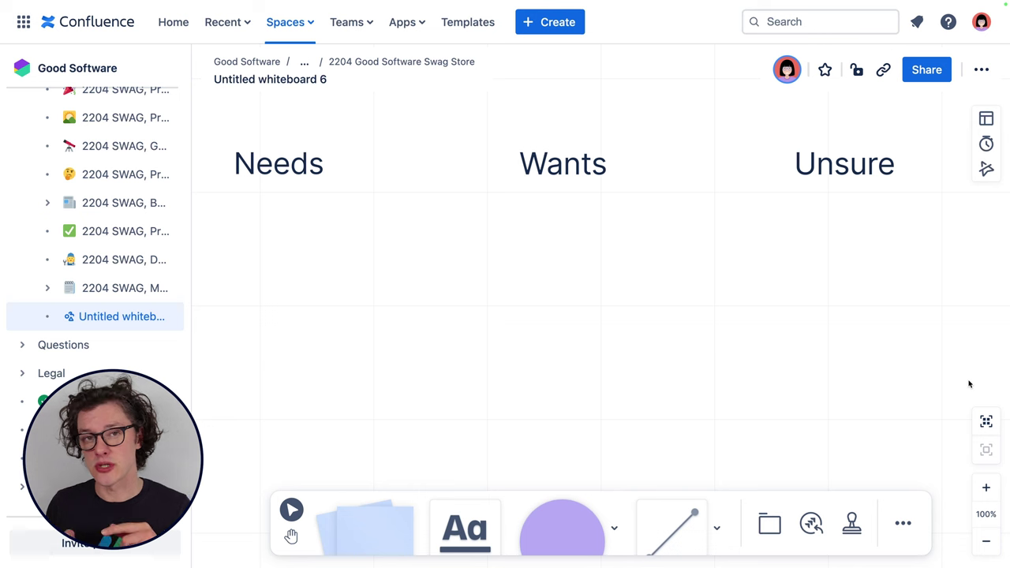
Look through the whiteboard's list of keyboard shortcuts for navigating and editing.
{"action": "key", "text": "super+slash"}
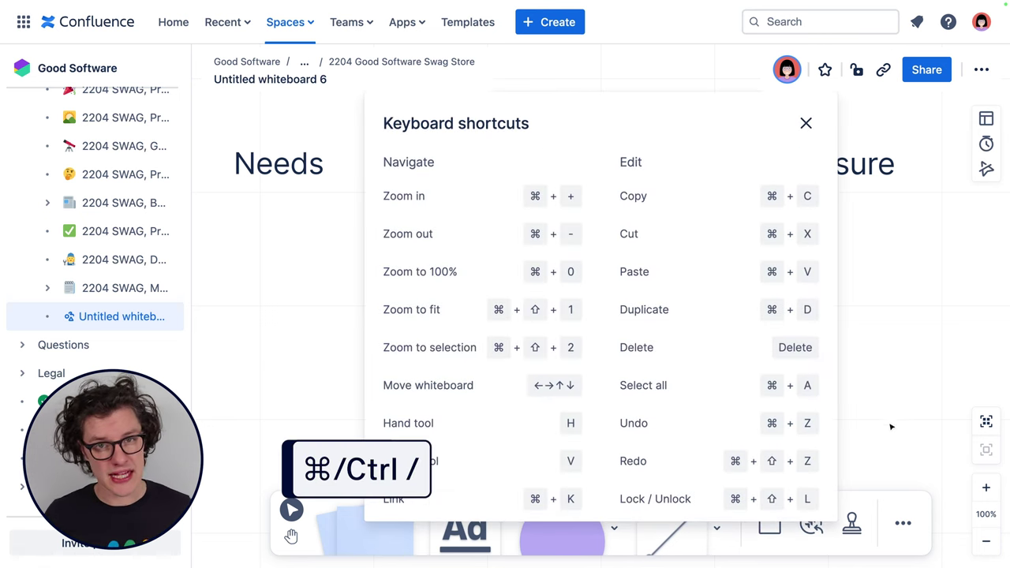
{"action": "left_click", "coordinate": [806, 123]}
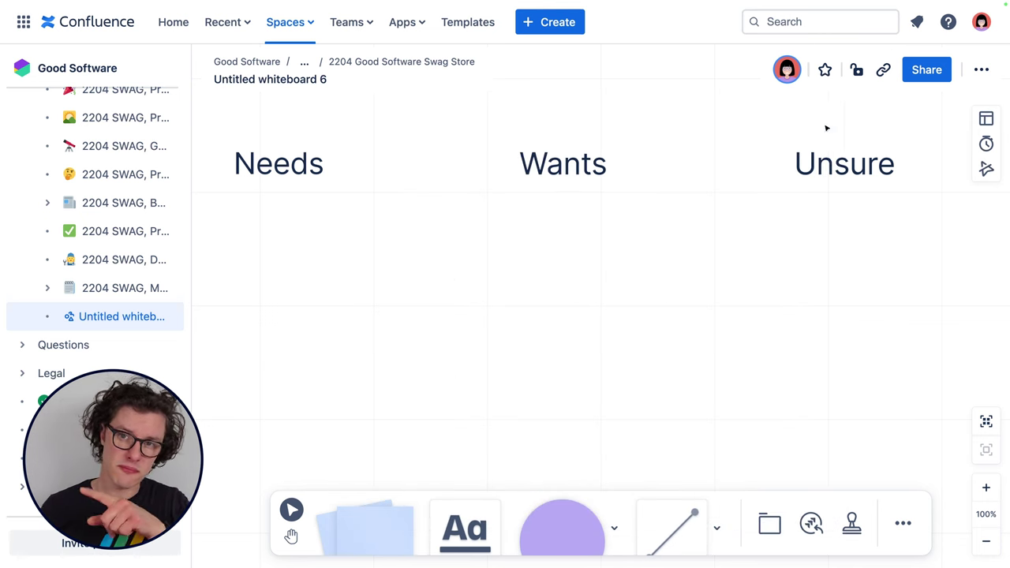
{"action": "left_click", "coordinate": [978, 76]}
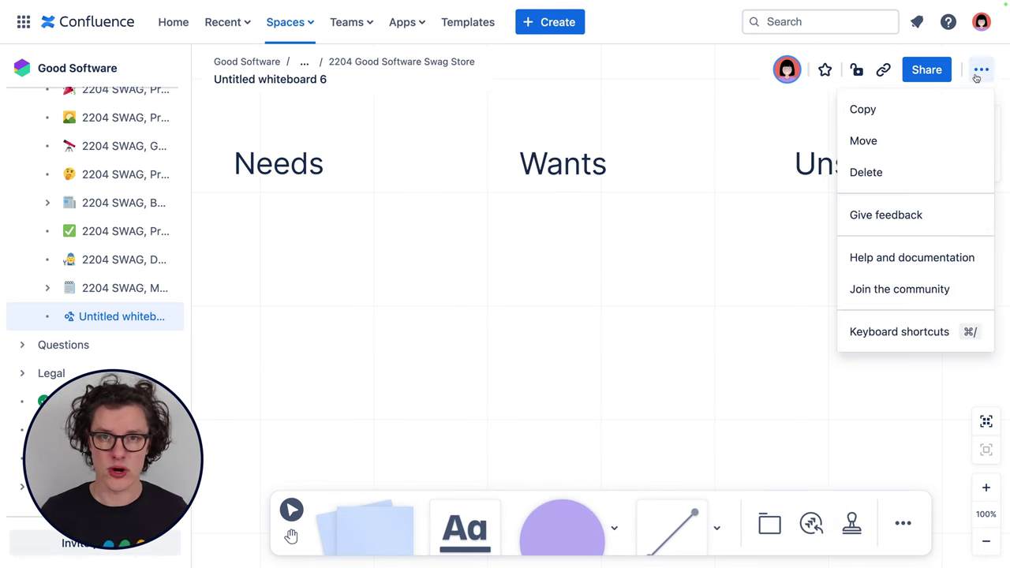
{"action": "left_click", "coordinate": [947, 330]}
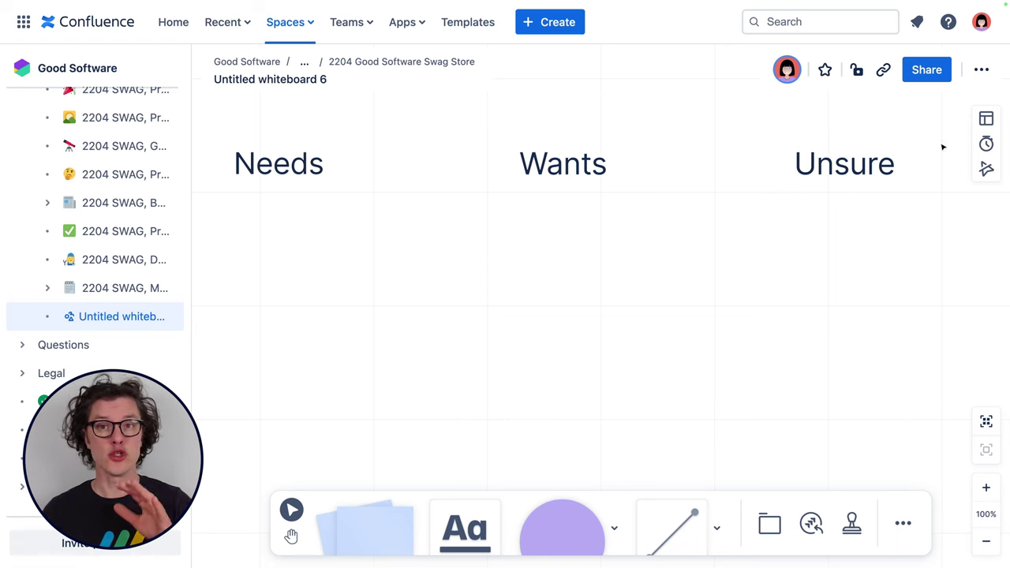
Share the whiteboard with three teammates, leaving the optional message empty.
{"action": "left_click", "coordinate": [931, 72]}
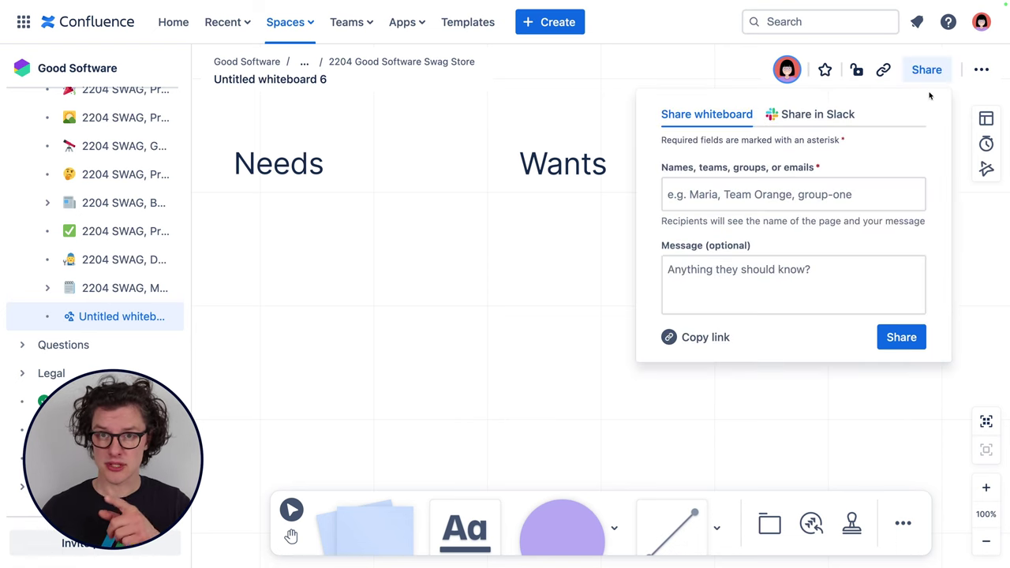
{"action": "left_click", "coordinate": [825, 198]}
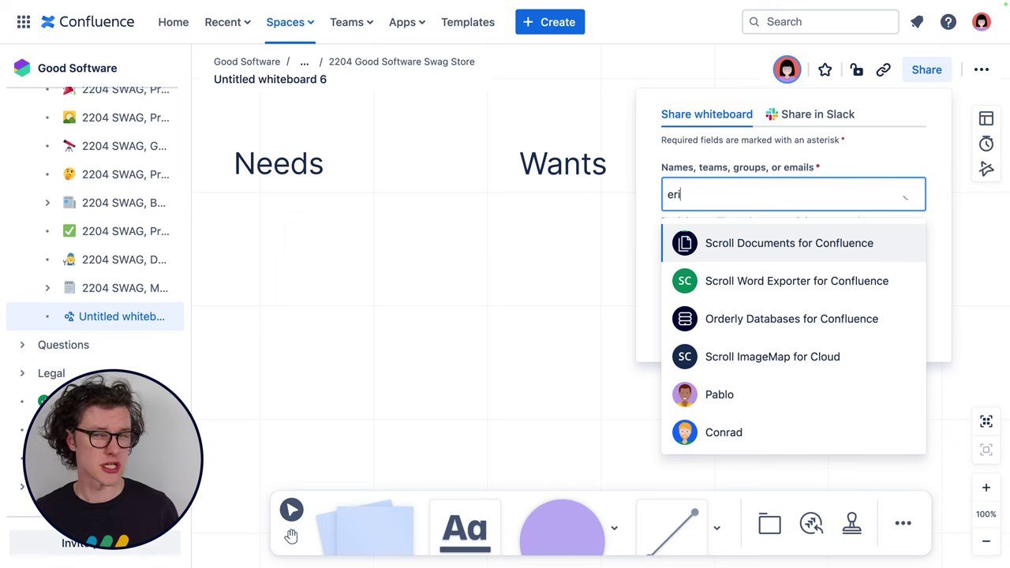
{"action": "left_click", "coordinate": [741, 251]}
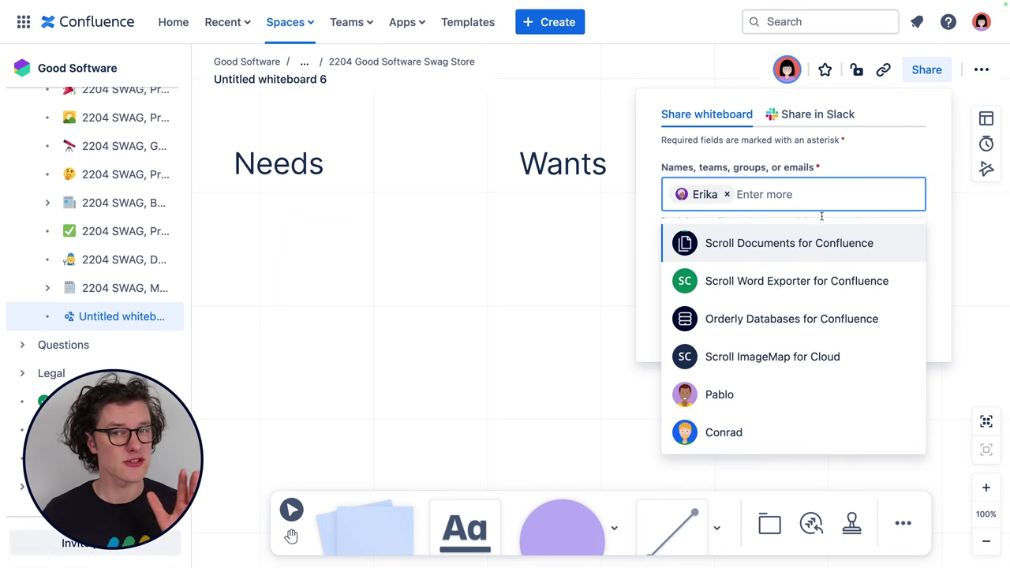
{"action": "left_click", "coordinate": [730, 394]}
{"action": "left_click", "coordinate": [754, 399]}
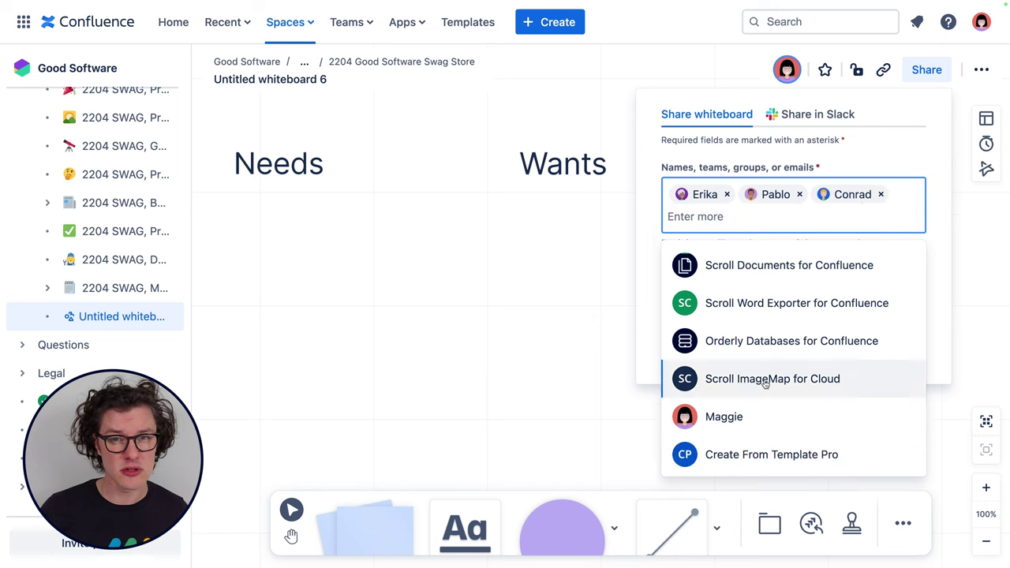
{"action": "left_click", "coordinate": [942, 310]}
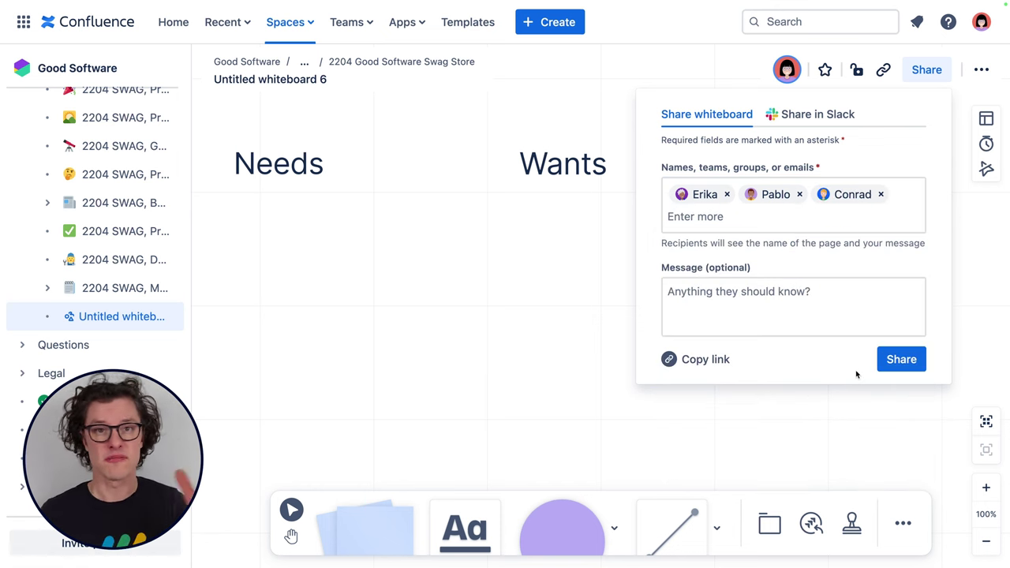
{"action": "left_click", "coordinate": [896, 361]}
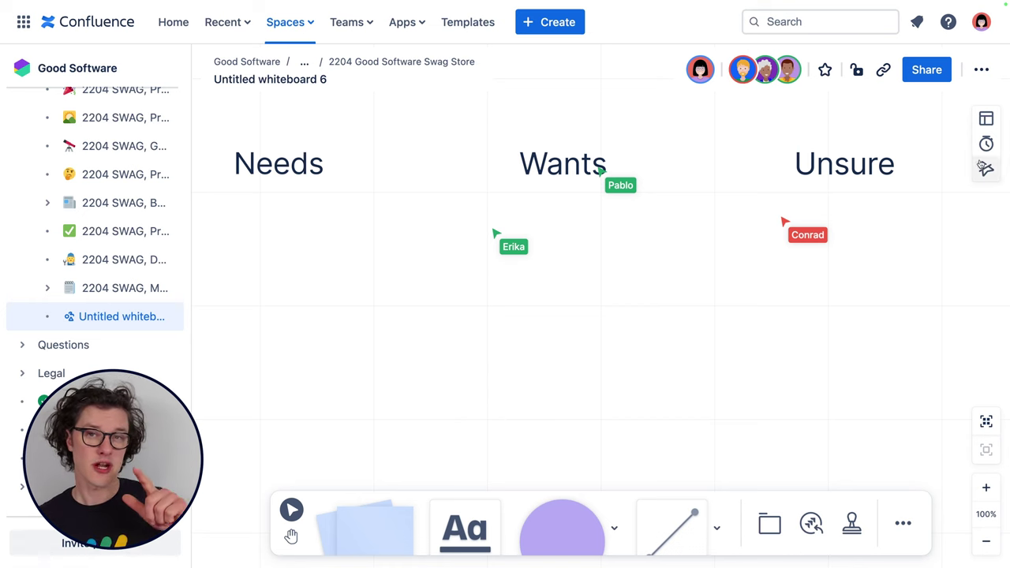
{"action": "left_click", "coordinate": [987, 145]}
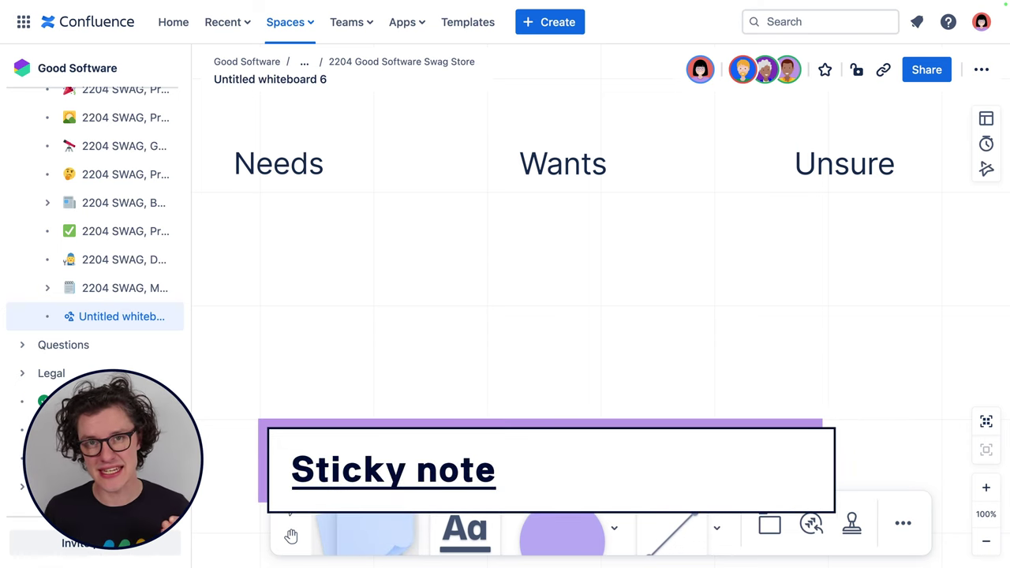
Add a sticky note under Needs with a bold "Create a store front" heading, a smiley emoji and a sentence about finding a storefront tool.
{"action": "left_click", "coordinate": [277, 284]}
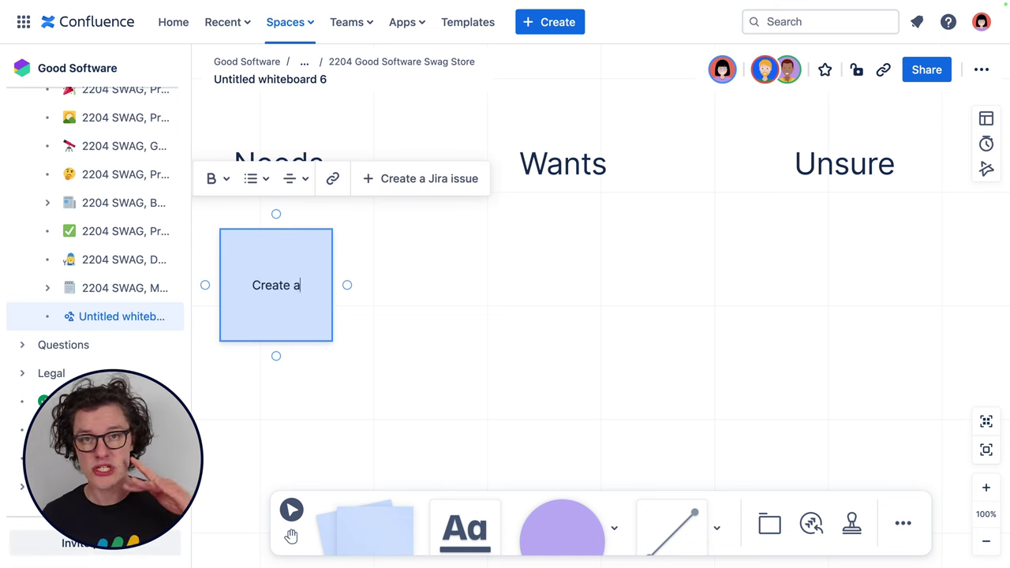
{"action": "type", "text": ":smi"}
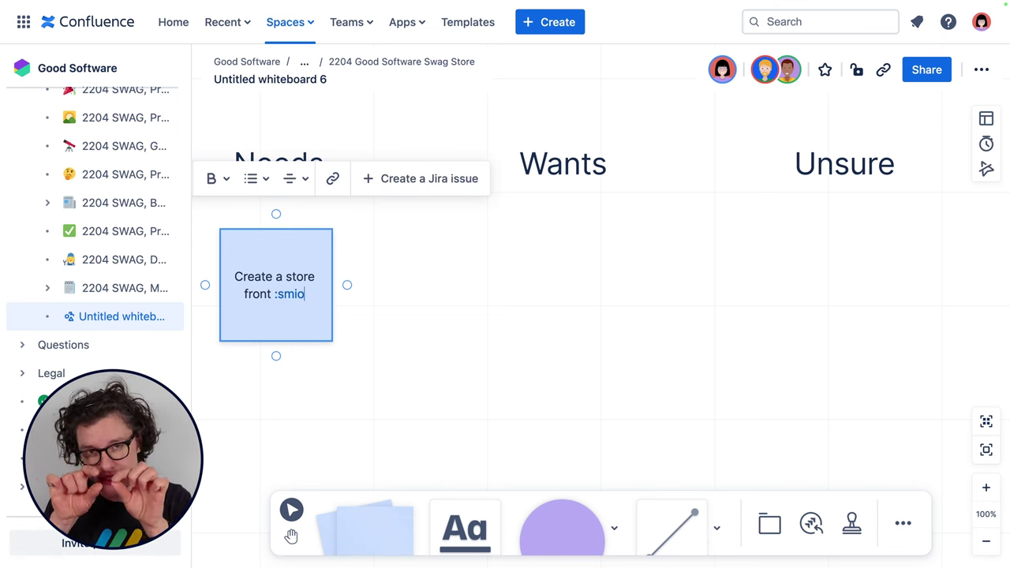
{"action": "left_click", "coordinate": [320, 326]}
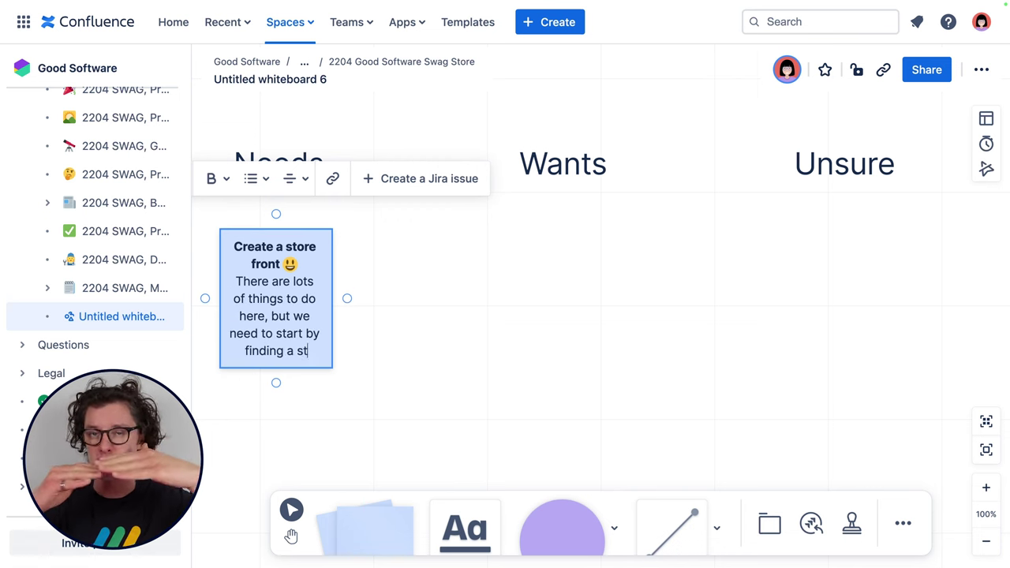
{"action": "key", "text": "Escape"}
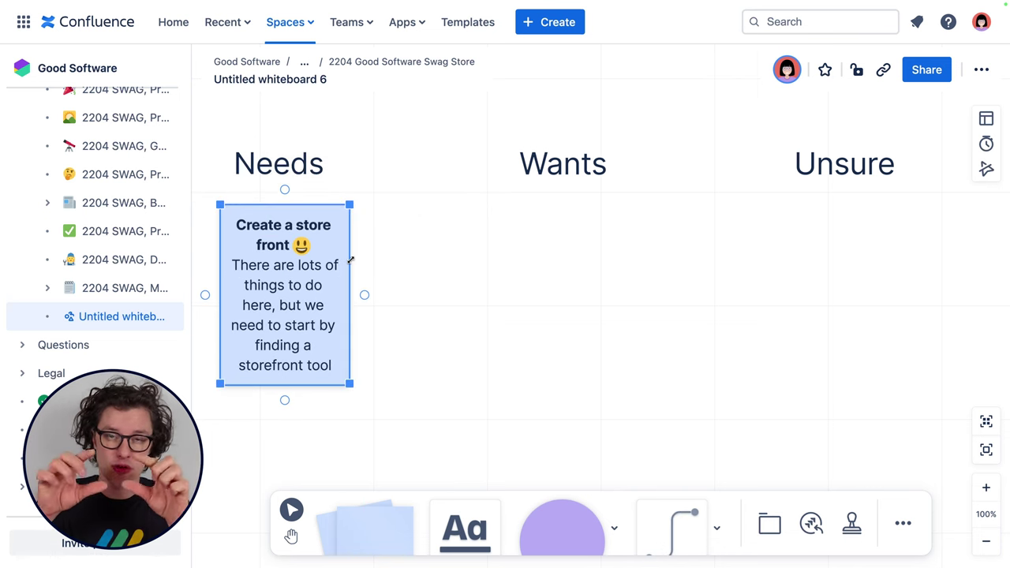
Widen the "Create a store front" sticky note and change its colour to light green.
{"action": "left_click_drag", "start_coordinate": [351, 259], "coordinate": [414, 357]}
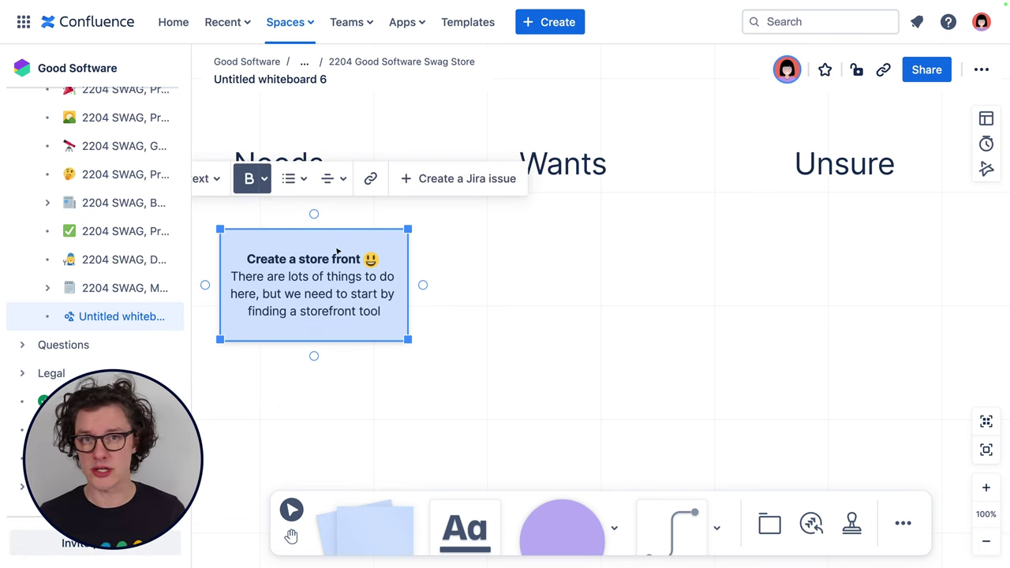
{"action": "scroll", "coordinate": [355, 260], "scroll_direction": "left", "scroll_amount": 5}
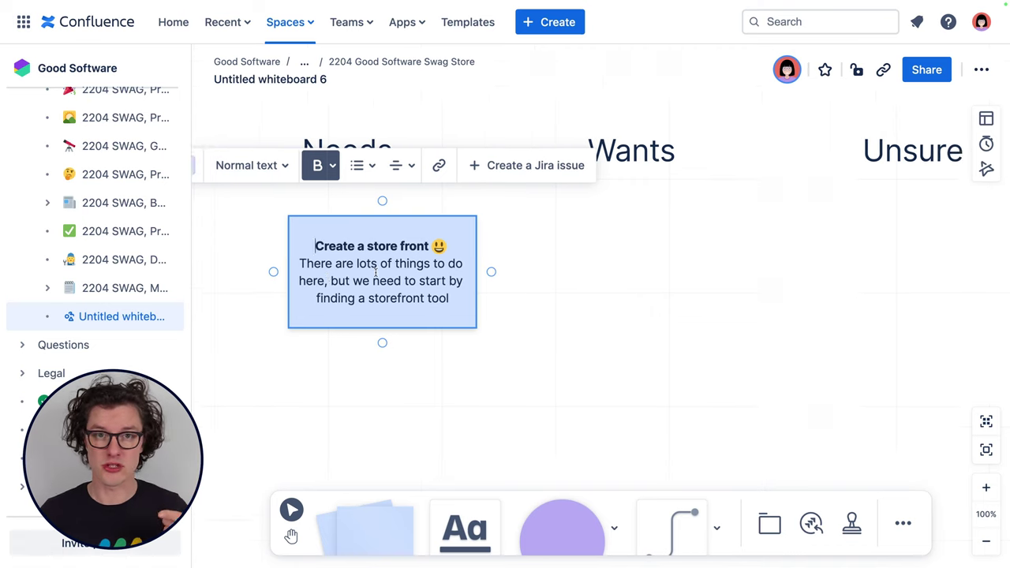
{"action": "left_click", "coordinate": [235, 161]}
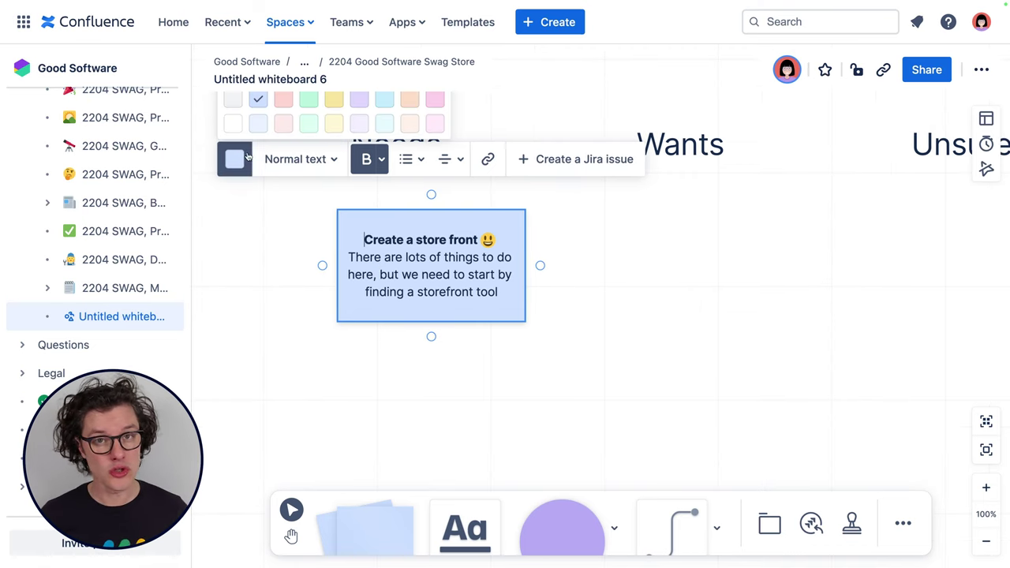
{"action": "left_click", "coordinate": [310, 105]}
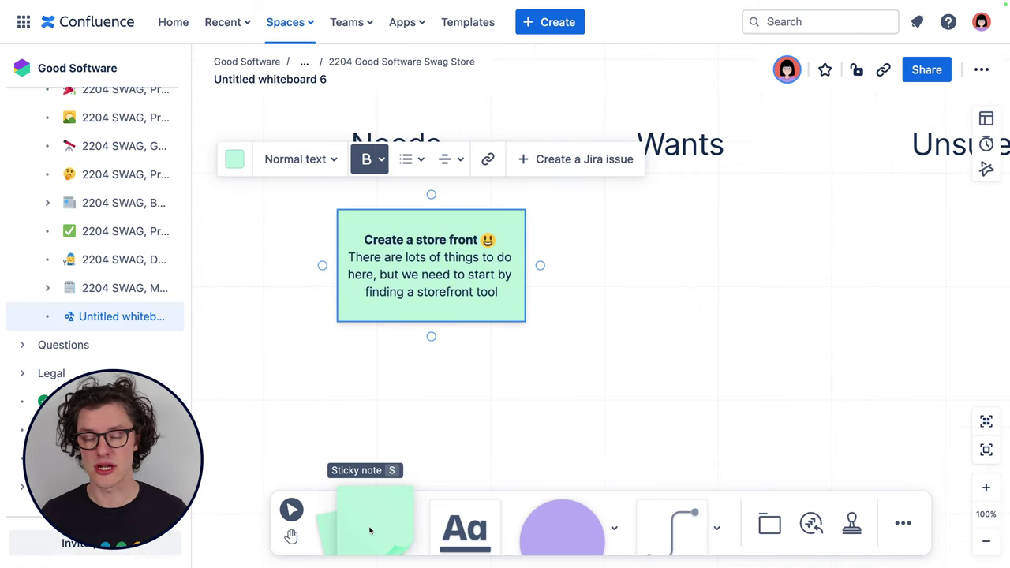
Add a purple circle labelled "Accounting" over the accounting impacts note in the Needs column.
{"action": "scroll", "coordinate": [629, 373], "scroll_direction": "right", "scroll_amount": 4}
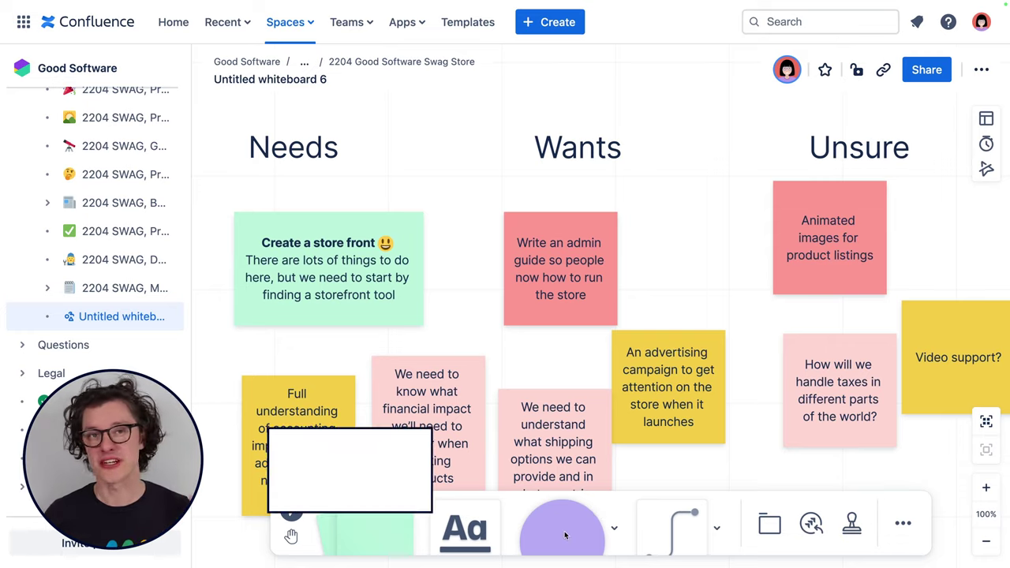
{"action": "left_click_drag", "start_coordinate": [562, 531], "coordinate": [295, 421]}
{"action": "key", "text": "Escape"}
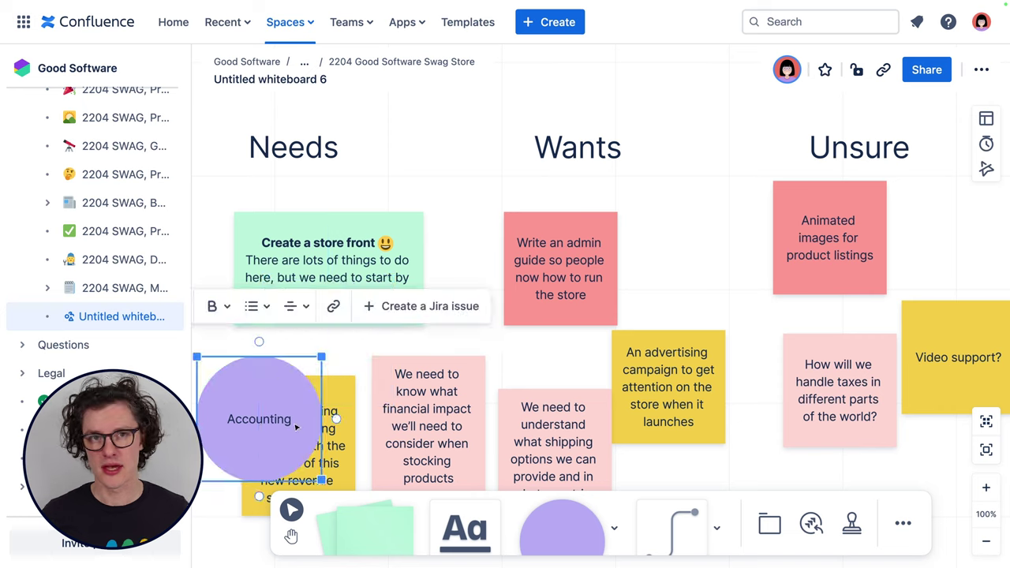
Group the accounting impacts, financial impact and taxes notes around the Accounting circle and move the shipping options note up under Wants.
{"action": "left_click", "coordinate": [373, 362]}
{"action": "left_click_drag", "start_coordinate": [373, 362], "coordinate": [484, 317]}
{"action": "scroll", "coordinate": [484, 317], "scroll_direction": "left", "scroll_amount": 3}
{"action": "left_click_drag", "start_coordinate": [618, 316], "coordinate": [500, 338]}
{"action": "left_click_drag", "start_coordinate": [673, 427], "coordinate": [635, 377]}
{"action": "left_click_drag", "start_coordinate": [943, 375], "coordinate": [347, 497]}
{"action": "left_click_drag", "start_coordinate": [506, 449], "coordinate": [521, 449]}
{"action": "scroll", "coordinate": [522, 449], "scroll_direction": "right", "scroll_amount": 4}
{"action": "left_click", "coordinate": [832, 351]}
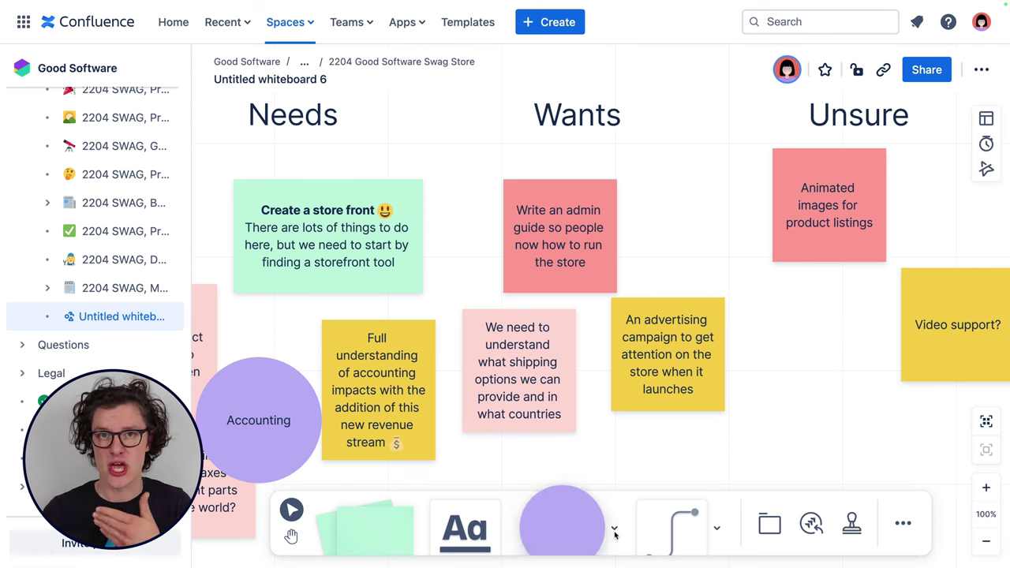
Add a red rounded square labelled "Product Info" under Unsure and place the animated images and video support notes around it.
{"action": "left_click", "coordinate": [577, 428]}
{"action": "left_click", "coordinate": [810, 371]}
{"action": "left_click", "coordinate": [632, 259]}
{"action": "left_click", "coordinate": [672, 171]}
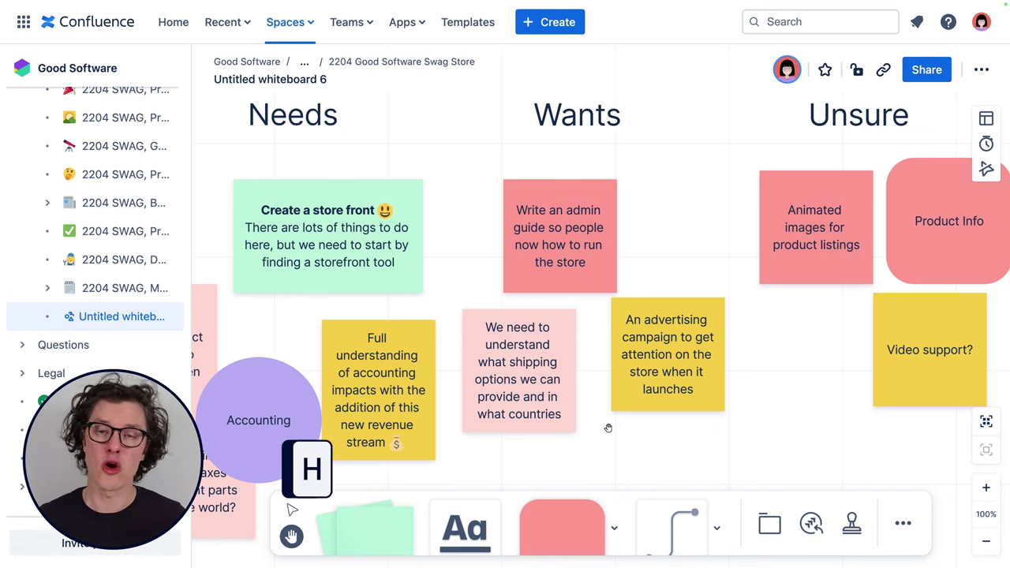
Pan around the whiteboard's sticky notes with the Hand tool.
{"action": "mouse_move", "coordinate": [600, 435]}
{"action": "left_mouse_down"}
{"action": "mouse_move", "coordinate": [841, 355]}
{"action": "mouse_move", "coordinate": [867, 430]}
{"action": "mouse_move", "coordinate": [756, 456]}
{"action": "mouse_move", "coordinate": [592, 442]}
{"action": "mouse_move", "coordinate": [595, 426]}
{"action": "left_mouse_up"}
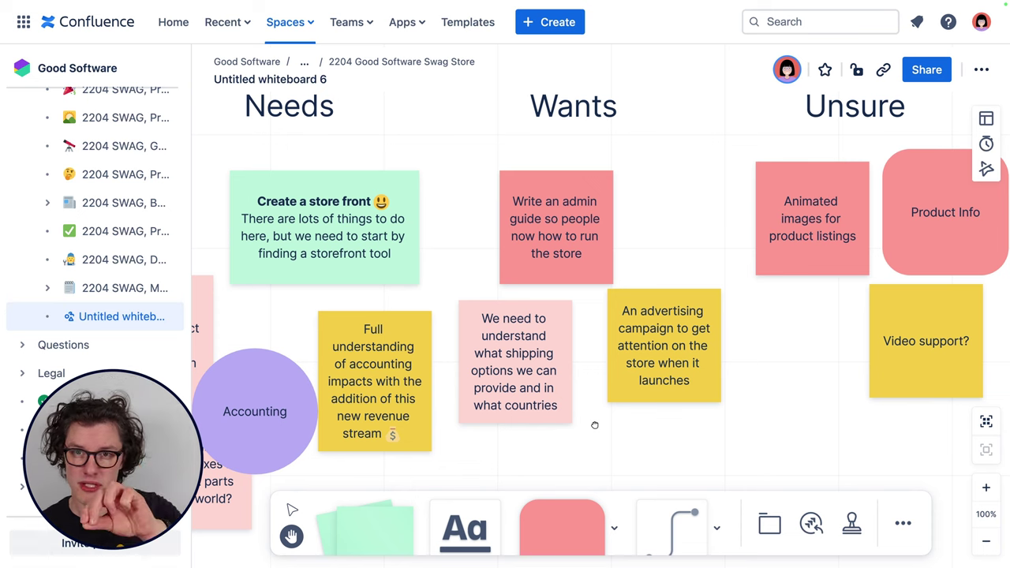
{"action": "mouse_move", "coordinate": [657, 250]}
{"action": "left_mouse_down"}
{"action": "mouse_move", "coordinate": [427, 253]}
{"action": "mouse_move", "coordinate": [708, 333]}
{"action": "mouse_move", "coordinate": [577, 296]}
{"action": "mouse_move", "coordinate": [652, 267]}
{"action": "left_mouse_up"}
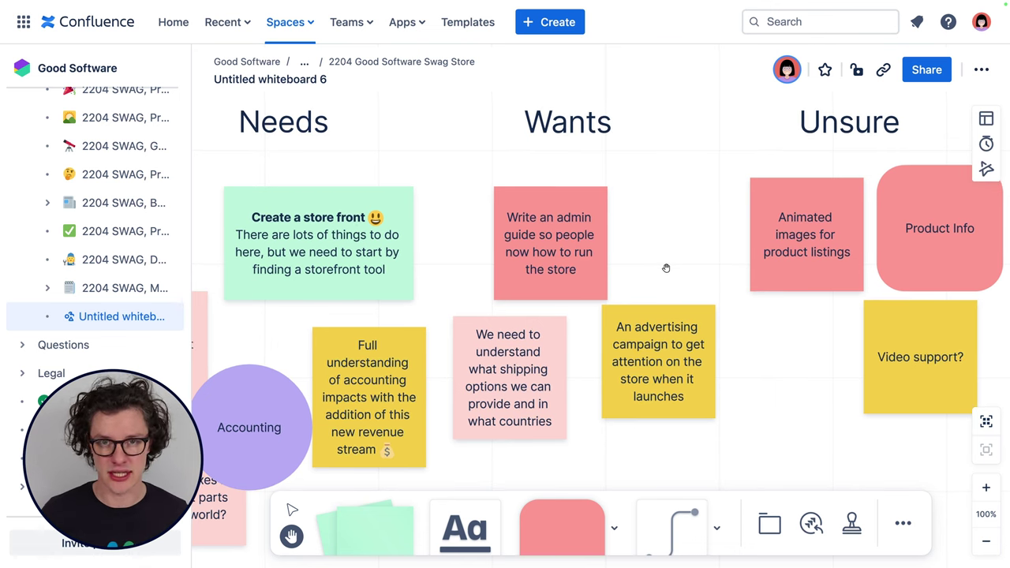
{"action": "left_click_drag", "start_coordinate": [666, 269], "coordinate": [715, 151]}
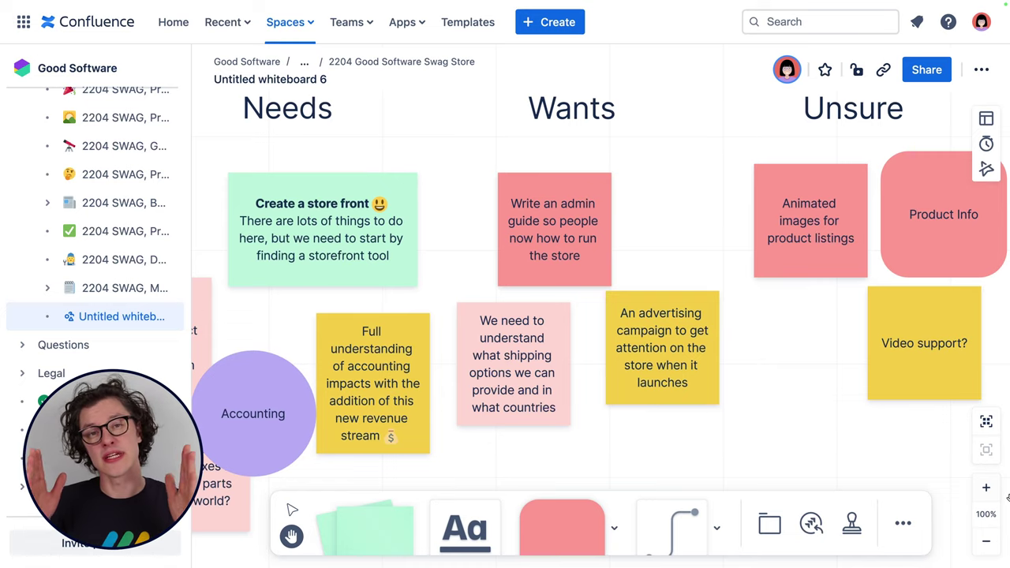
Zoom the whiteboard in to 125% and back out to 75% so that all three columns of notes fit.
{"action": "left_click", "coordinate": [986, 488]}
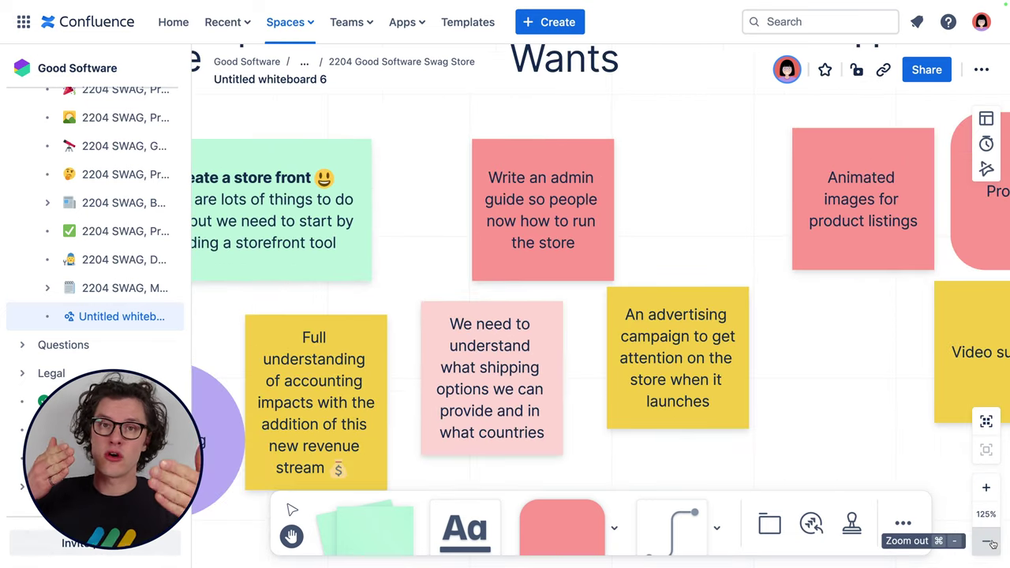
{"action": "left_click", "coordinate": [987, 541]}
{"action": "left_click", "coordinate": [986, 542]}
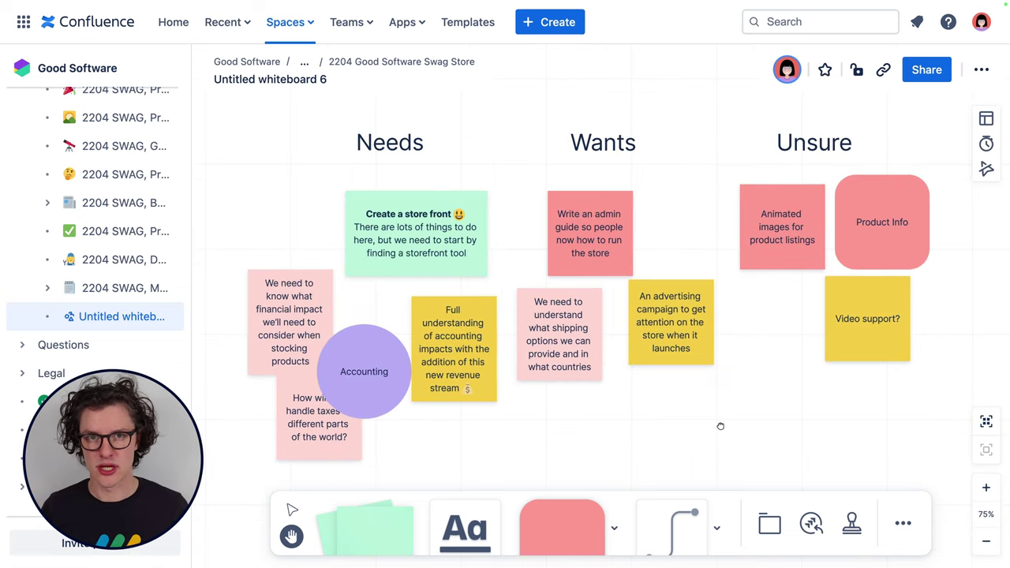
{"action": "scroll", "coordinate": [663, 397], "scroll_direction": "down", "scroll_amount": 2}
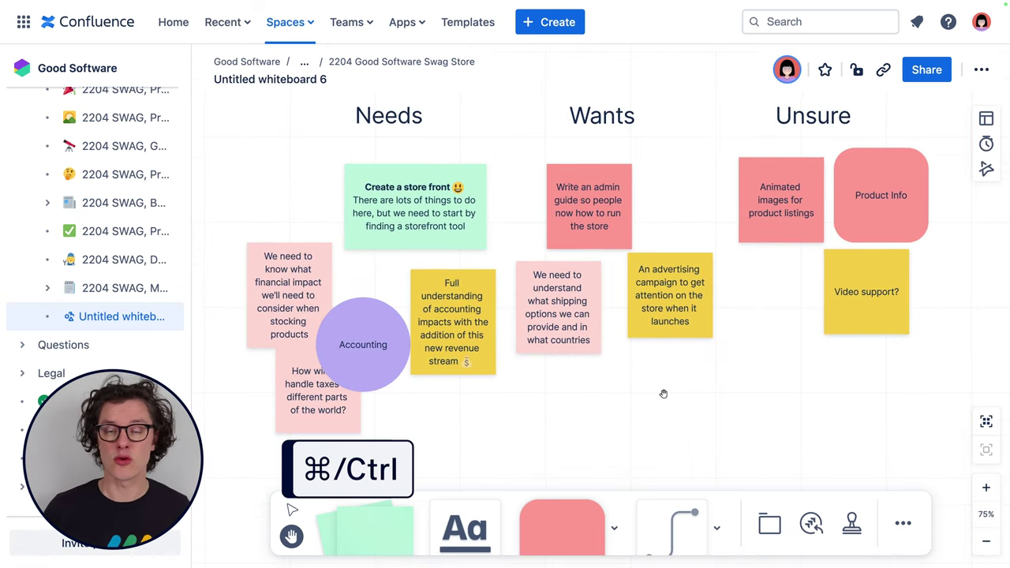
{"action": "scroll", "coordinate": [664, 394], "scroll_direction": "down", "scroll_amount": 1}
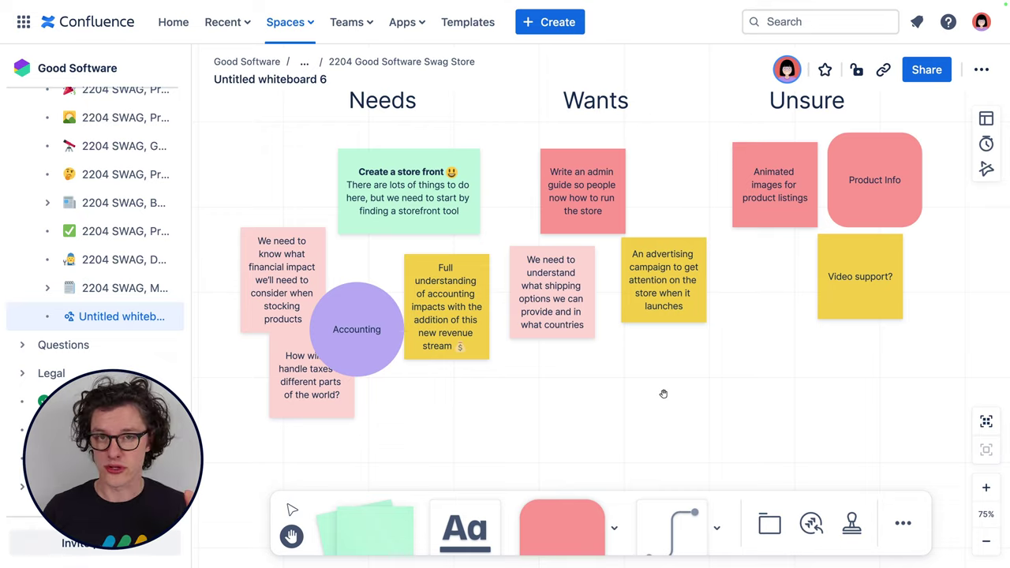
{"action": "scroll", "coordinate": [663, 394], "scroll_direction": "down", "scroll_amount": 2}
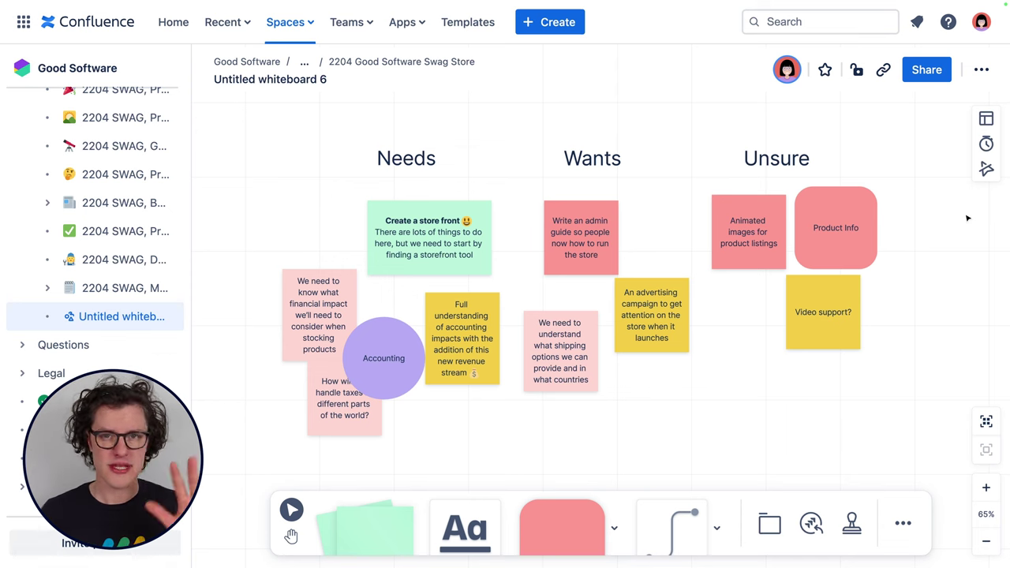
Browse the whiteboard templates and insert the 2×2 prioritization method template beside the existing swag store notes.
{"action": "left_click", "coordinate": [983, 118]}
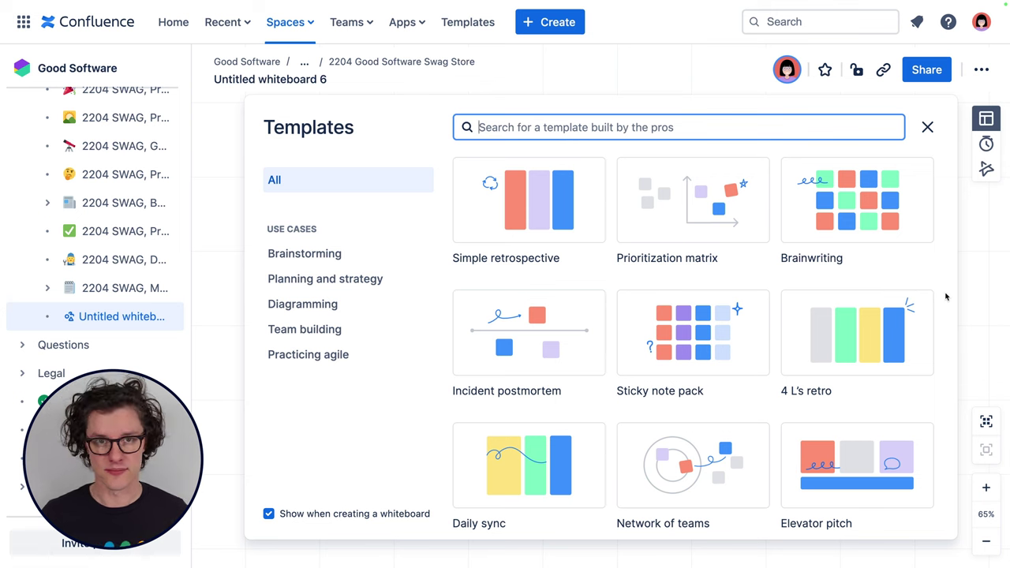
{"action": "scroll", "coordinate": [947, 297], "scroll_direction": "down", "scroll_amount": 4}
{"action": "scroll", "coordinate": [946, 296], "scroll_direction": "down", "scroll_amount": 5}
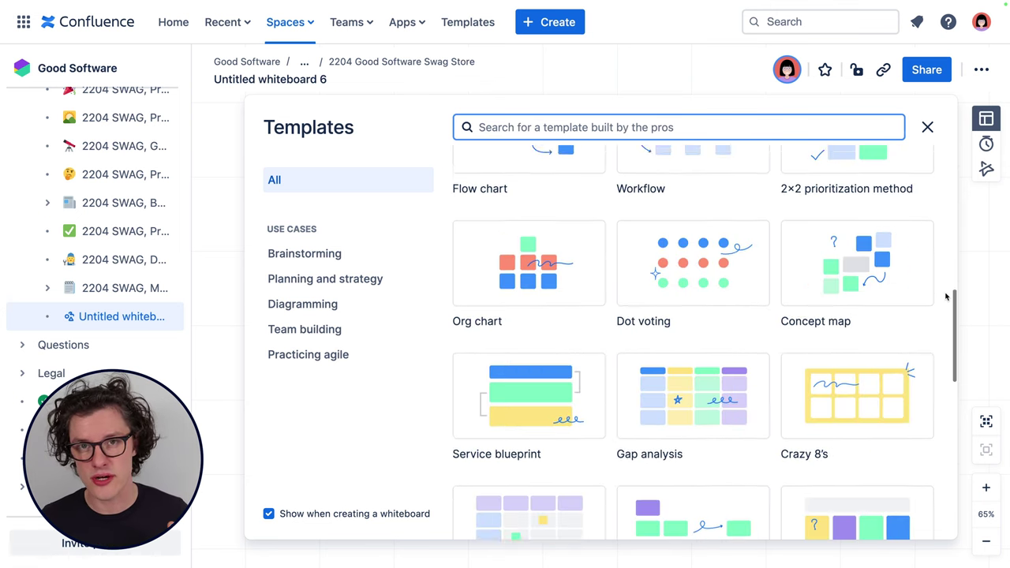
{"action": "scroll", "coordinate": [946, 296], "scroll_direction": "down", "scroll_amount": 3}
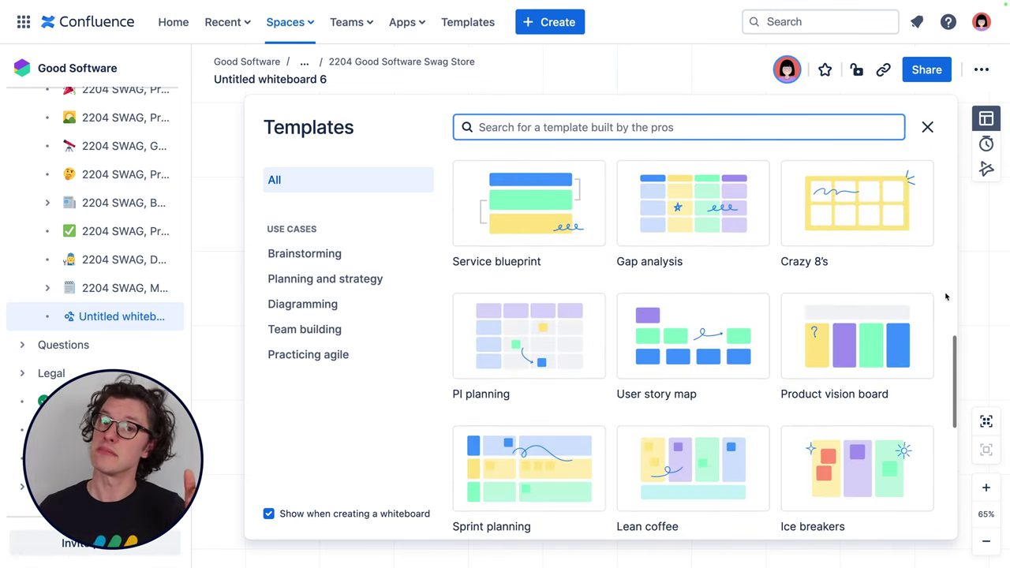
{"action": "scroll", "coordinate": [947, 296], "scroll_direction": "down", "scroll_amount": 4}
{"action": "scroll", "coordinate": [947, 296], "scroll_direction": "up", "scroll_amount": 15}
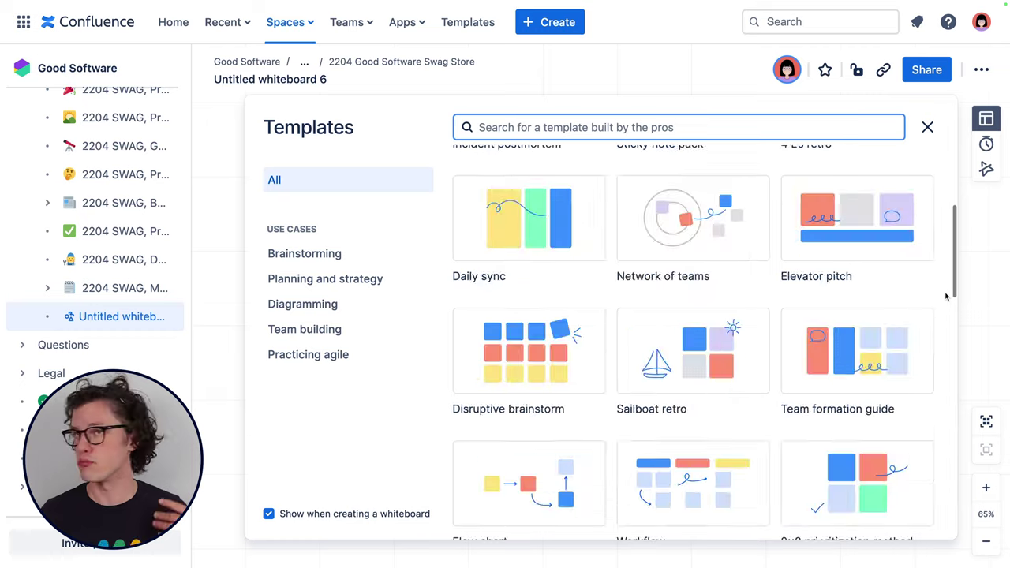
{"action": "scroll", "coordinate": [947, 296], "scroll_direction": "down", "scroll_amount": 5}
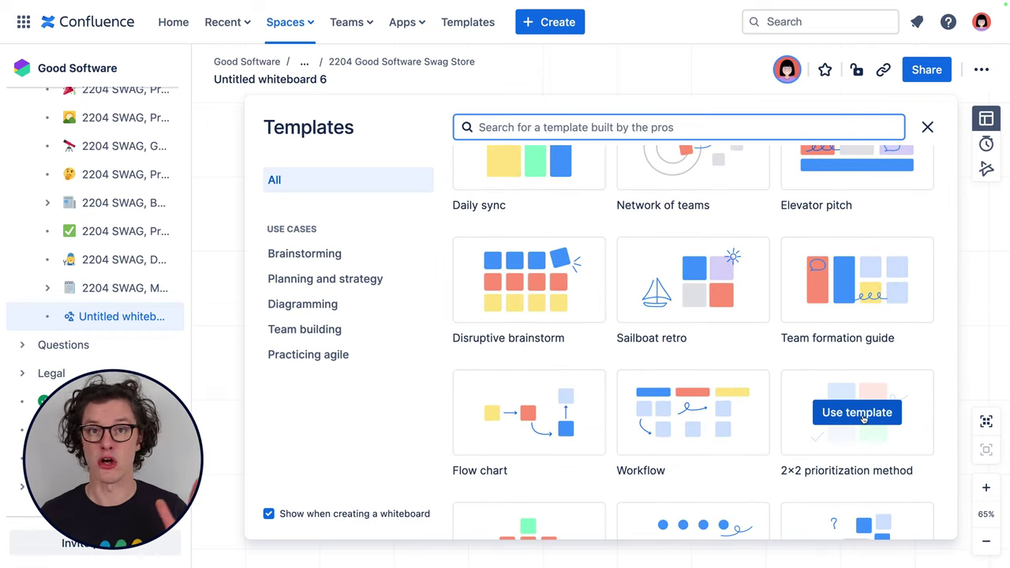
{"action": "left_click", "coordinate": [864, 419]}
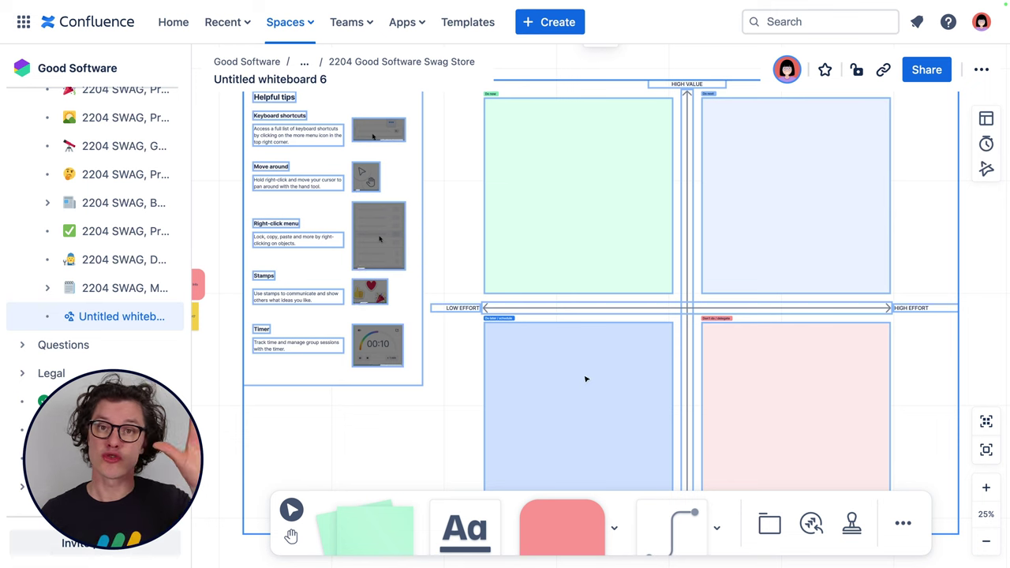
{"action": "scroll", "coordinate": [577, 401], "scroll_direction": "down", "scroll_amount": 5}
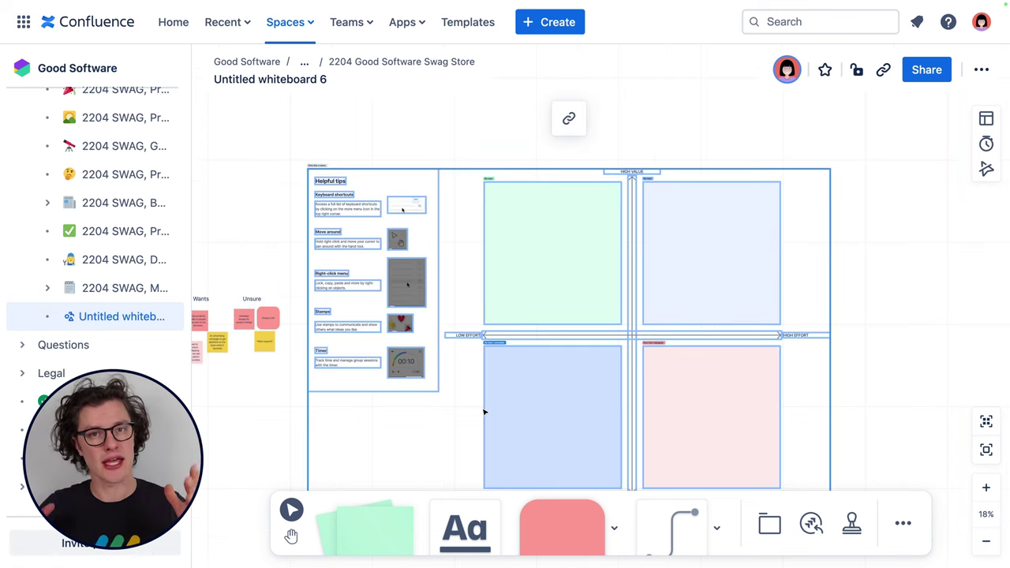
{"action": "scroll", "coordinate": [484, 411], "scroll_direction": "down", "scroll_amount": 2}
{"action": "scroll", "coordinate": [484, 411], "scroll_direction": "up", "scroll_amount": 2}
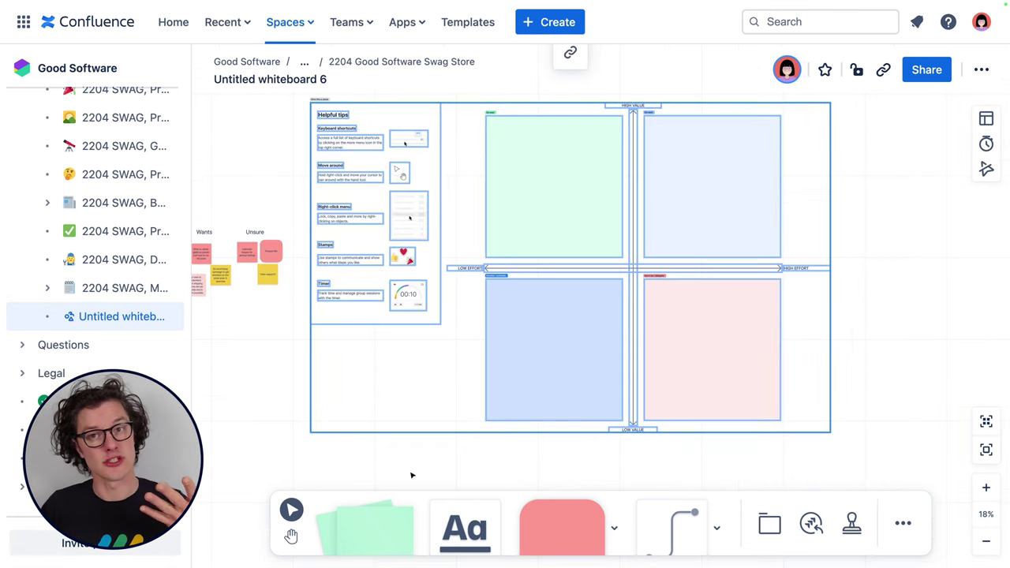
{"action": "left_click", "coordinate": [415, 469]}
Examine the template's Do now and Do next sections and their labels.
{"action": "left_click", "coordinate": [600, 236]}
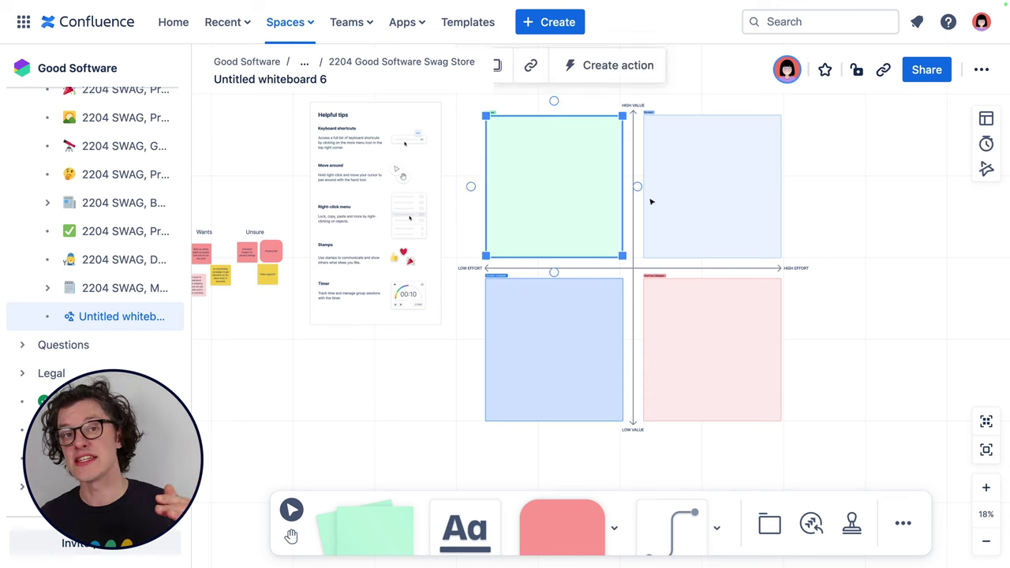
{"action": "left_click", "coordinate": [668, 201]}
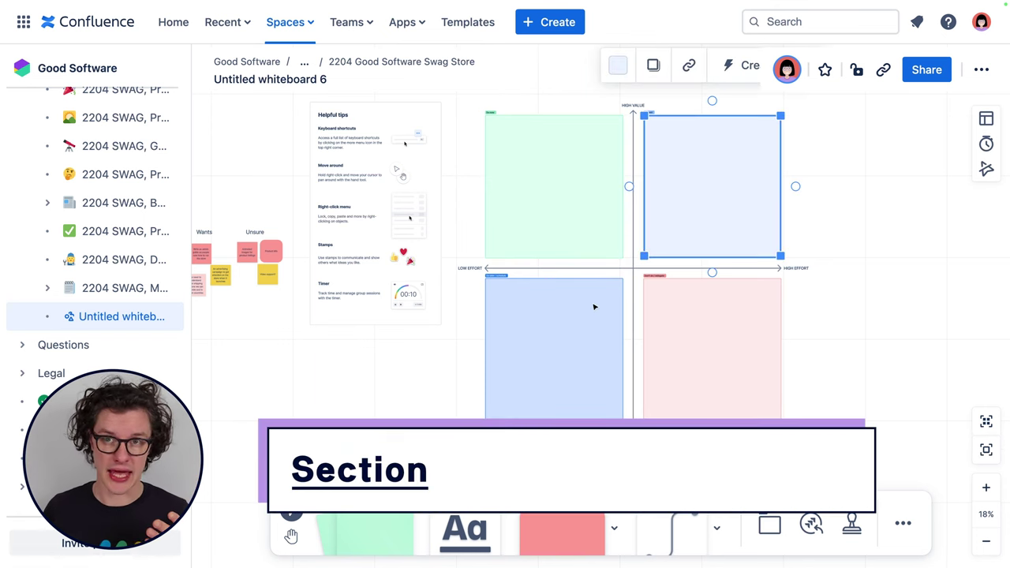
{"action": "left_click", "coordinate": [466, 373]}
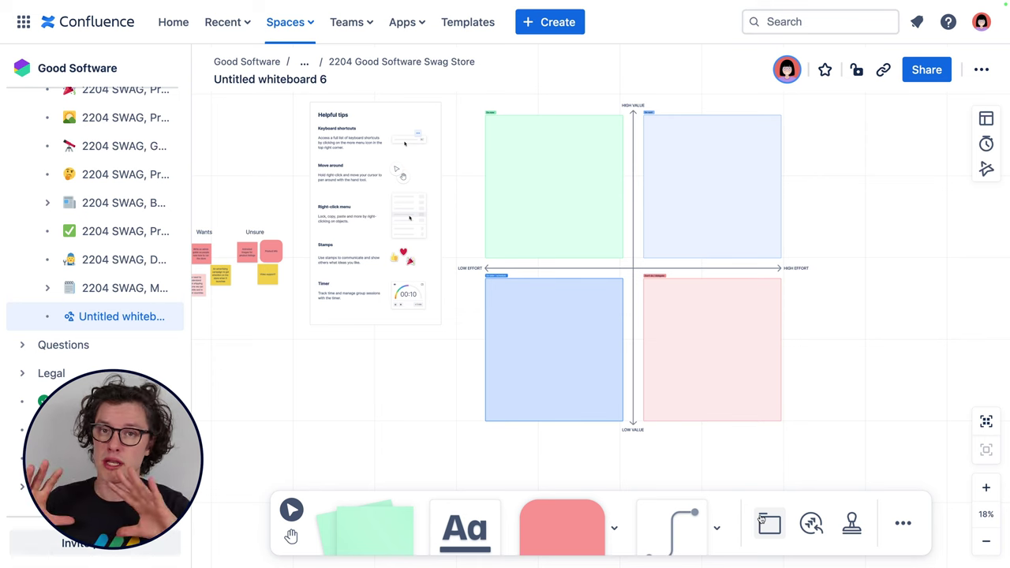
{"action": "scroll", "coordinate": [661, 131], "scroll_direction": "up", "scroll_amount": 2}
{"action": "scroll", "coordinate": [661, 131], "scroll_direction": "up", "scroll_amount": 3}
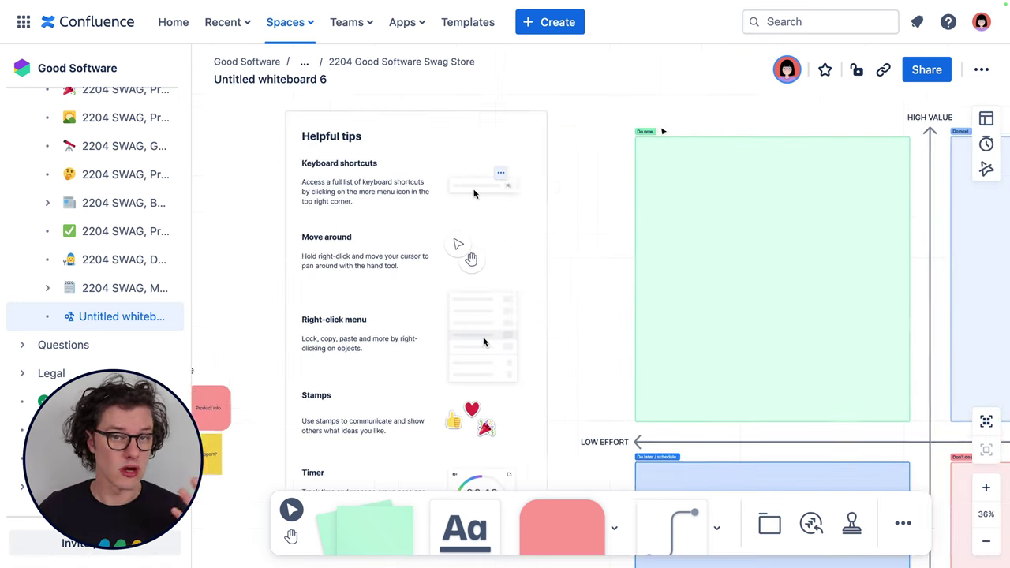
{"action": "scroll", "coordinate": [664, 131], "scroll_direction": "right", "scroll_amount": 2}
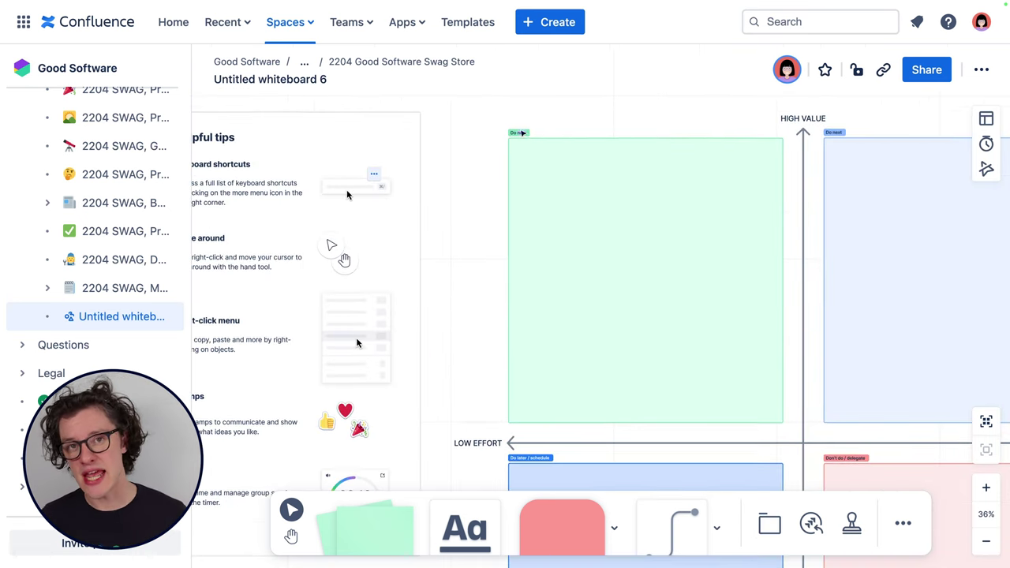
Try adding a "Heading" text inside the Do now section and undo it.
{"action": "double_click", "coordinate": [525, 176]}
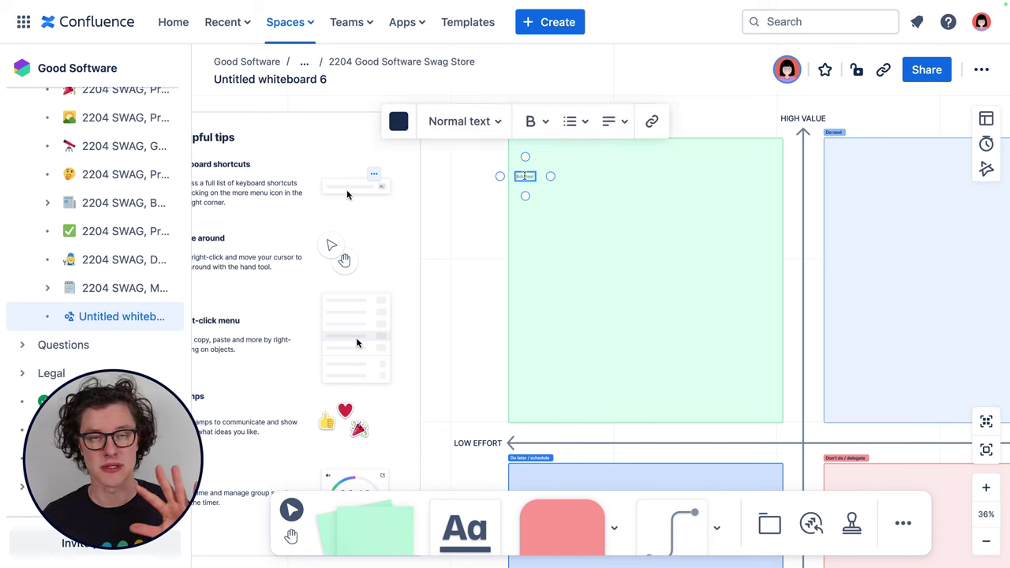
{"action": "left_click", "coordinate": [574, 189]}
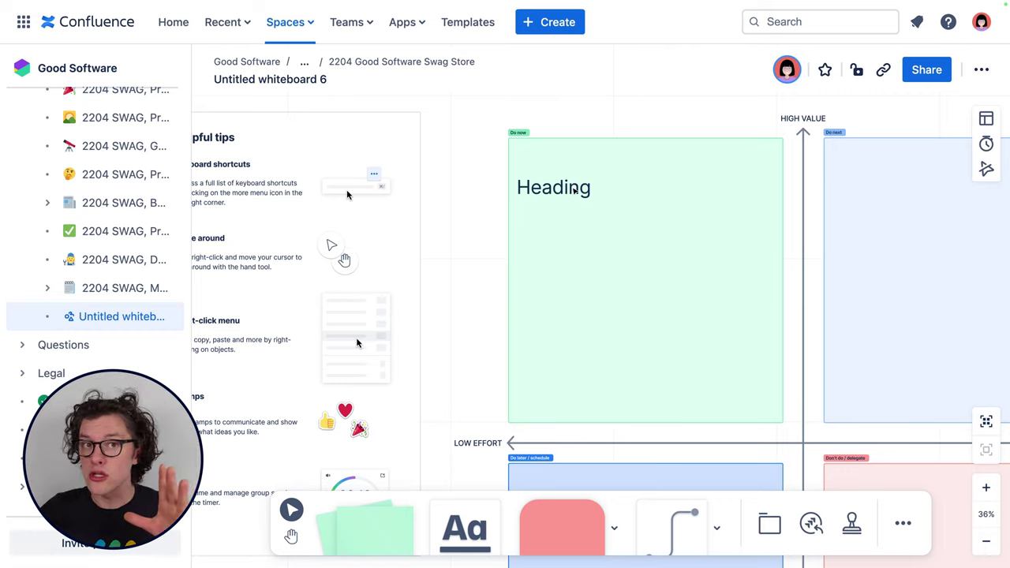
{"action": "left_click_drag", "start_coordinate": [574, 188], "coordinate": [537, 204]}
{"action": "key", "text": "ctrl+z"}
{"action": "key", "text": "ctrl+z"}
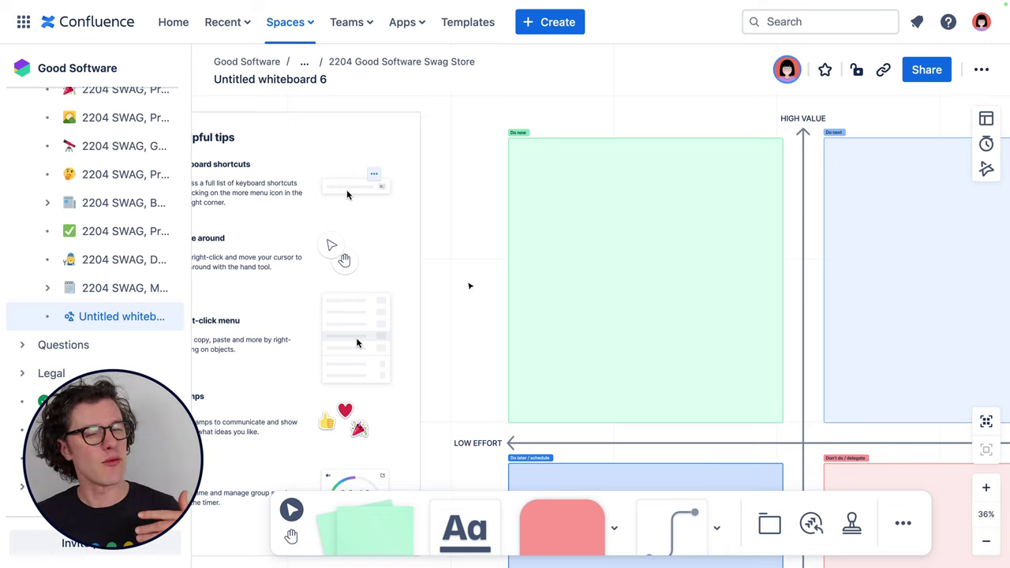
Try selecting the financial impact note alone, and a group of Needs notes with a selection box.
{"action": "scroll", "coordinate": [470, 286], "scroll_direction": "down", "scroll_amount": 5}
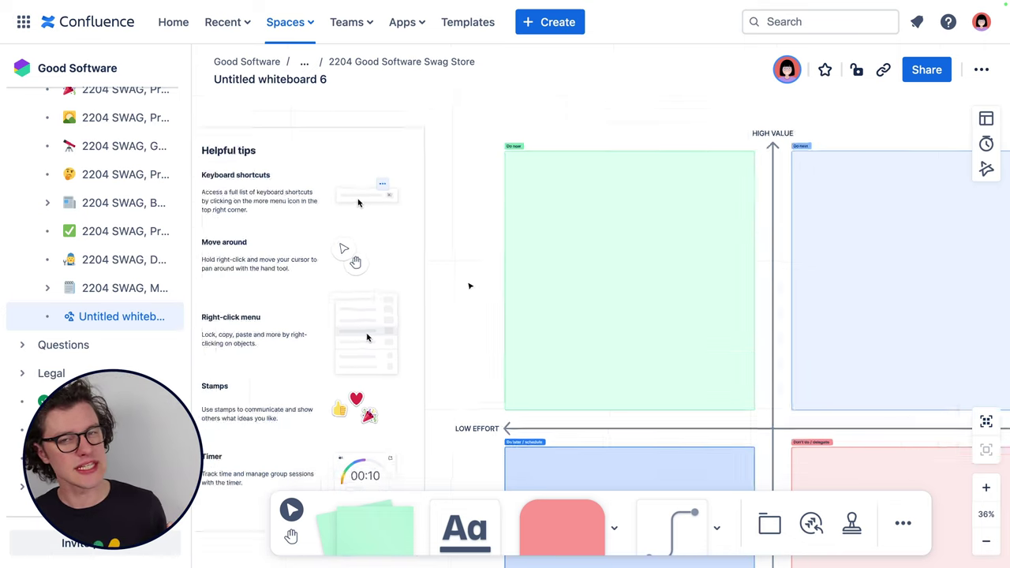
{"action": "scroll", "coordinate": [470, 286], "scroll_direction": "left", "scroll_amount": 5}
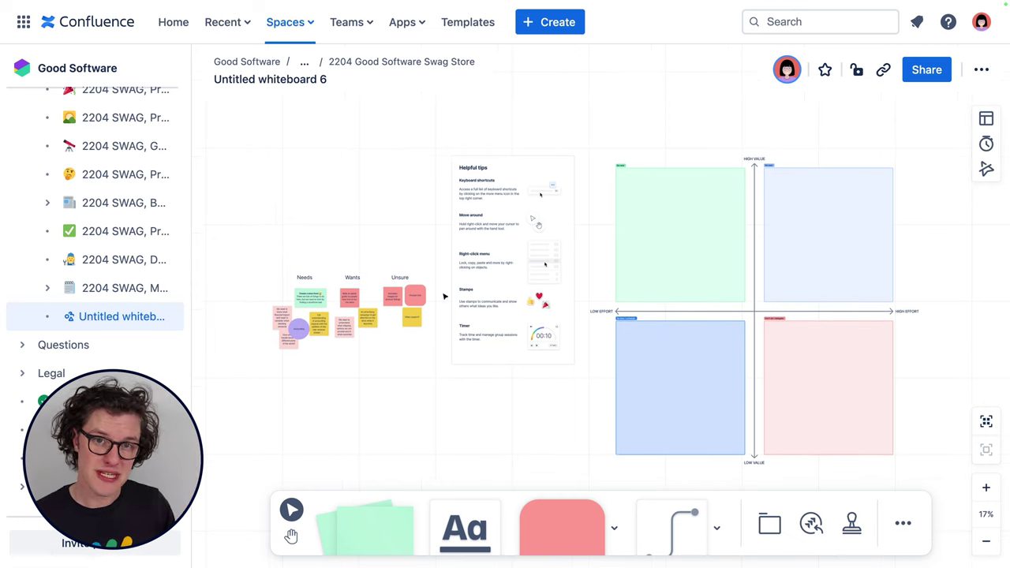
{"action": "scroll", "coordinate": [321, 335], "scroll_direction": "up", "scroll_amount": 4}
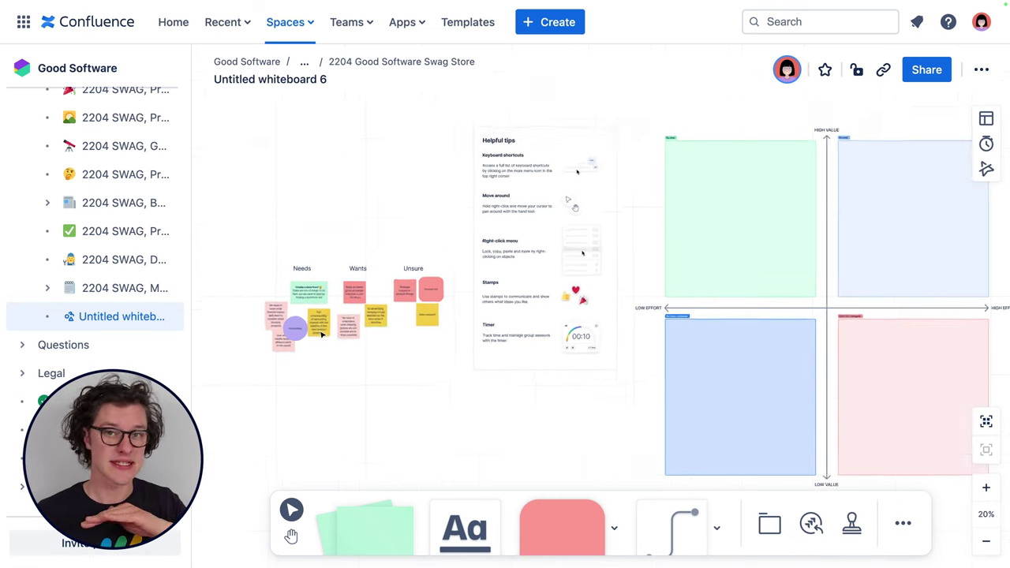
{"action": "scroll", "coordinate": [321, 335], "scroll_direction": "up", "scroll_amount": 2}
{"action": "scroll", "coordinate": [321, 335], "scroll_direction": "left", "scroll_amount": 3}
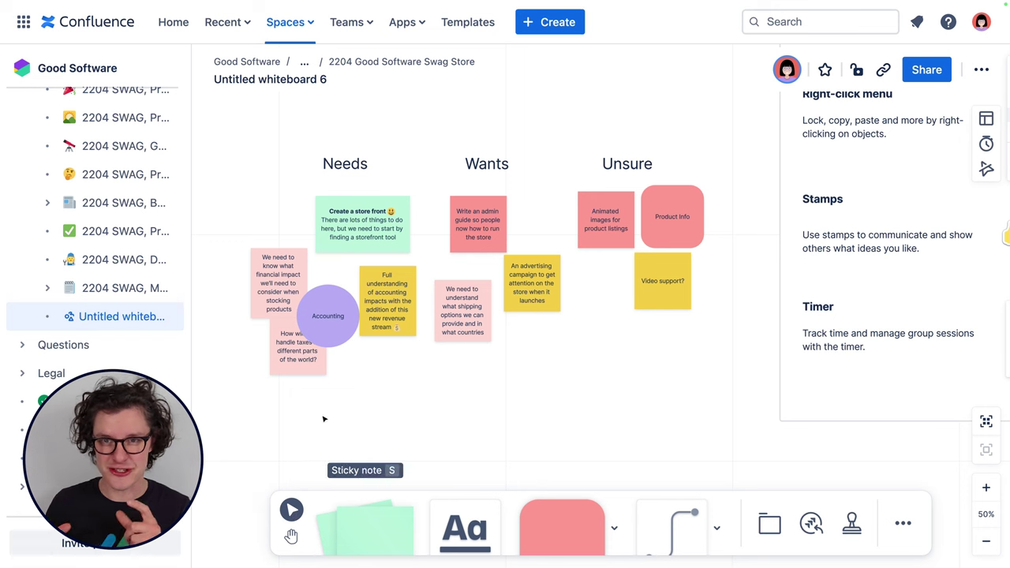
{"action": "key", "text": "v"}
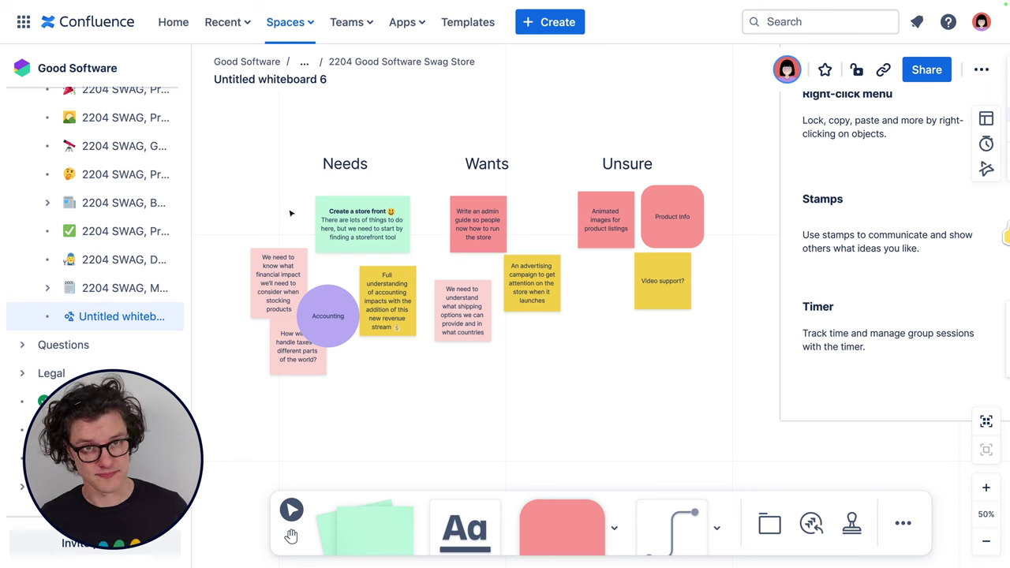
{"action": "left_click", "coordinate": [286, 263]}
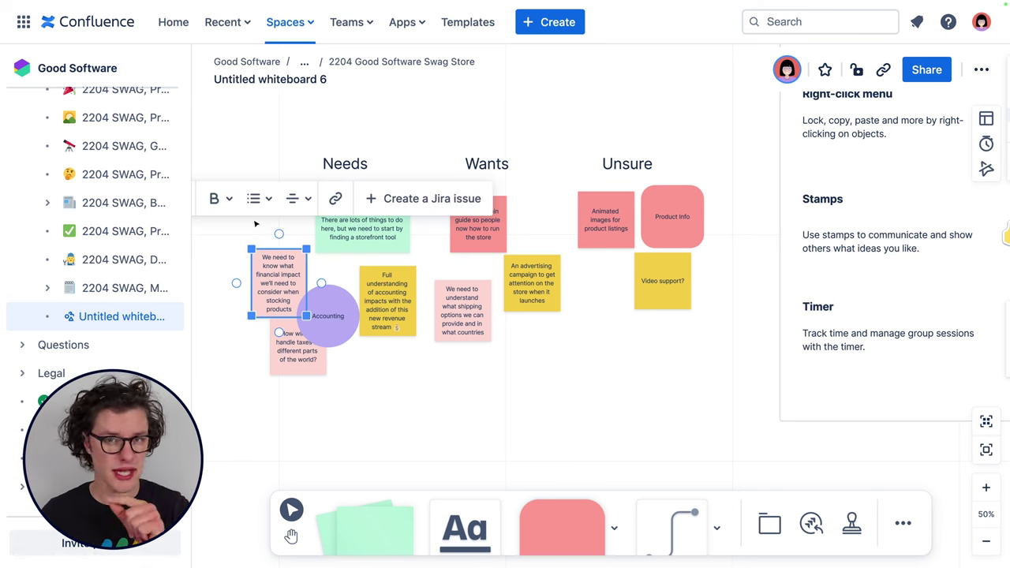
{"action": "left_click_drag", "start_coordinate": [218, 204], "coordinate": [433, 338]}
{"action": "left_click", "coordinate": [435, 342]}
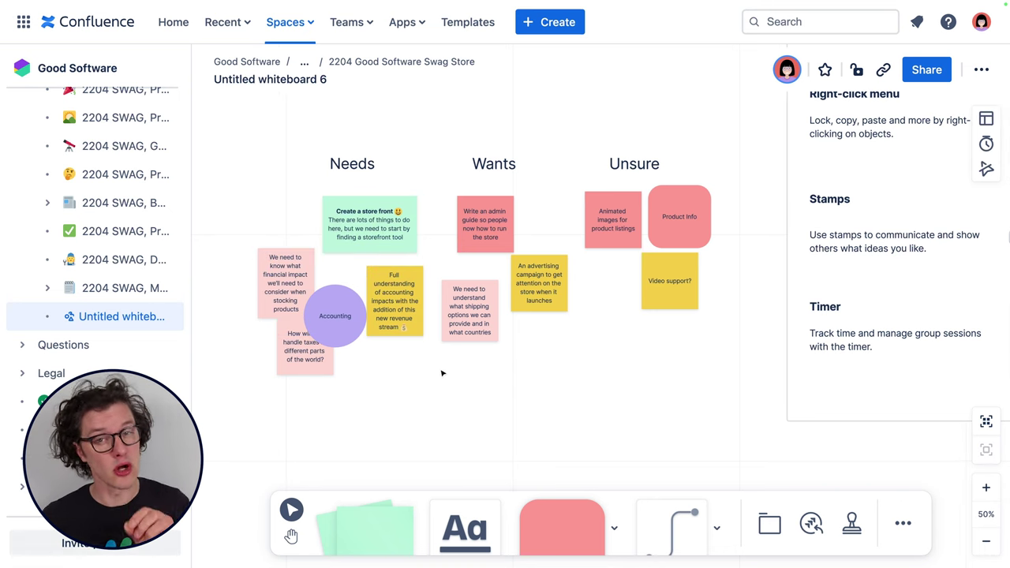
Select all nine sticky notes under Needs, Wants and Unsure, leaving out the shapes, and copy them.
{"action": "left_click", "coordinate": [290, 257]}
{"action": "left_click", "coordinate": [326, 241], "text": "shift"}
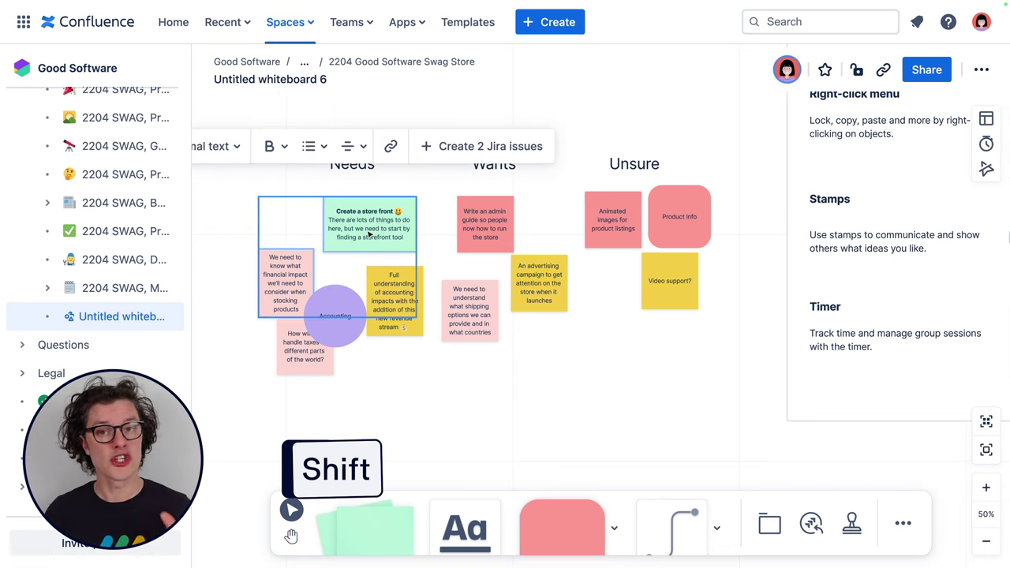
{"action": "left_click", "coordinate": [412, 322], "text": "shift"}
{"action": "left_click", "coordinate": [306, 368], "text": "shift"}
{"action": "left_click", "coordinate": [470, 309], "text": "shift"}
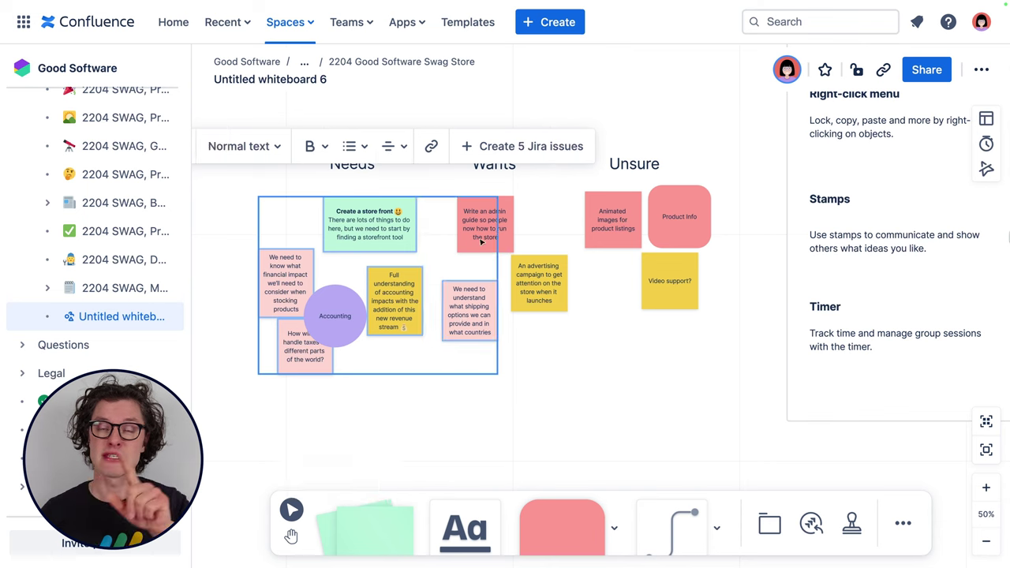
{"action": "left_click", "coordinate": [485, 225], "text": "shift"}
{"action": "left_click", "coordinate": [542, 282], "text": "shift"}
{"action": "left_click", "coordinate": [612, 221], "text": "shift"}
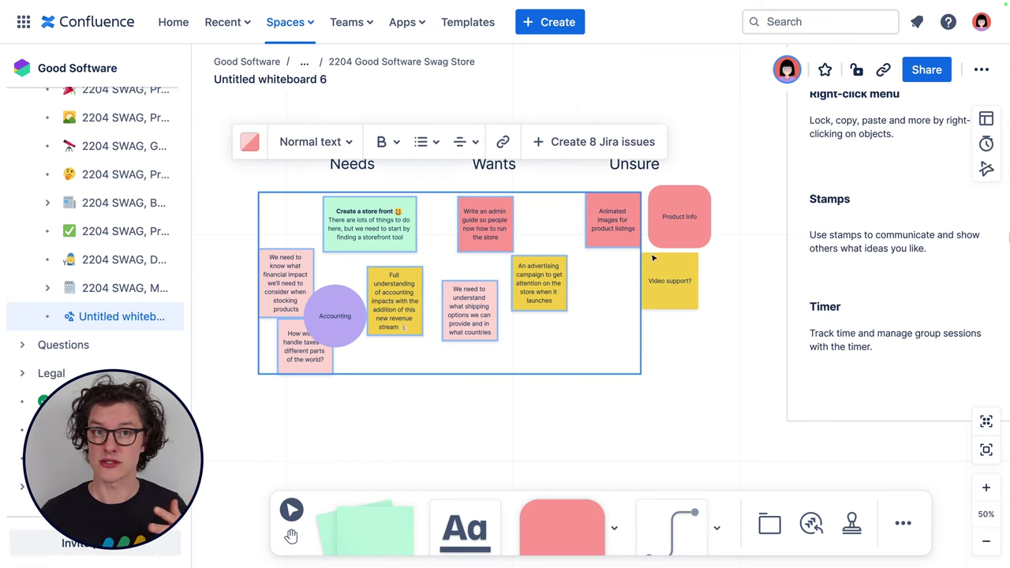
{"action": "left_click", "coordinate": [665, 282], "text": "shift"}
{"action": "right_click", "coordinate": [663, 281]}
{"action": "key", "text": "super+c"}
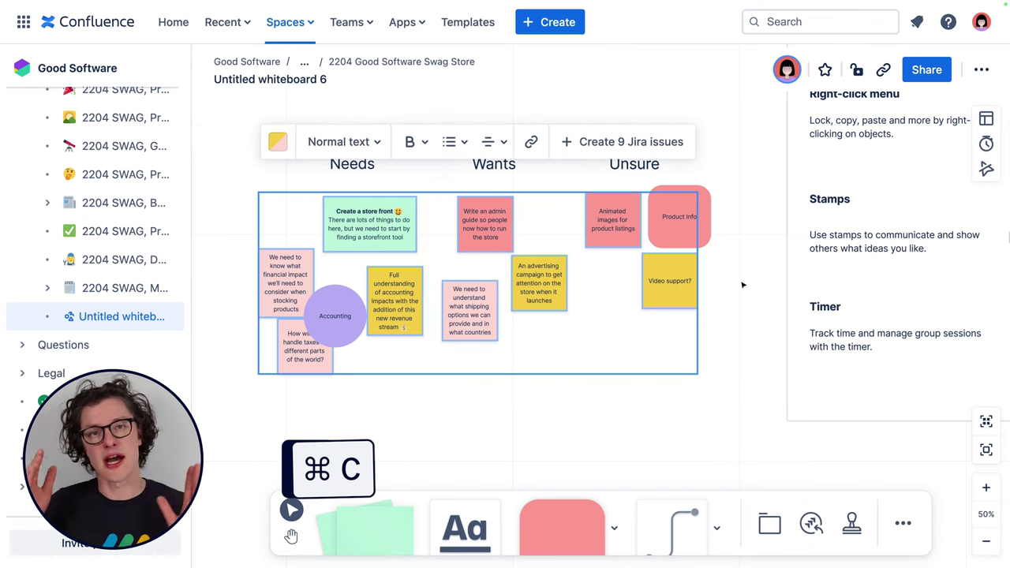
Paste the copied sticky notes in the empty area beyond the Do next section of the prioritization matrix.
{"action": "scroll", "coordinate": [751, 266], "scroll_direction": "down", "scroll_amount": 5}
{"action": "scroll", "coordinate": [752, 267], "scroll_direction": "right", "scroll_amount": 10}
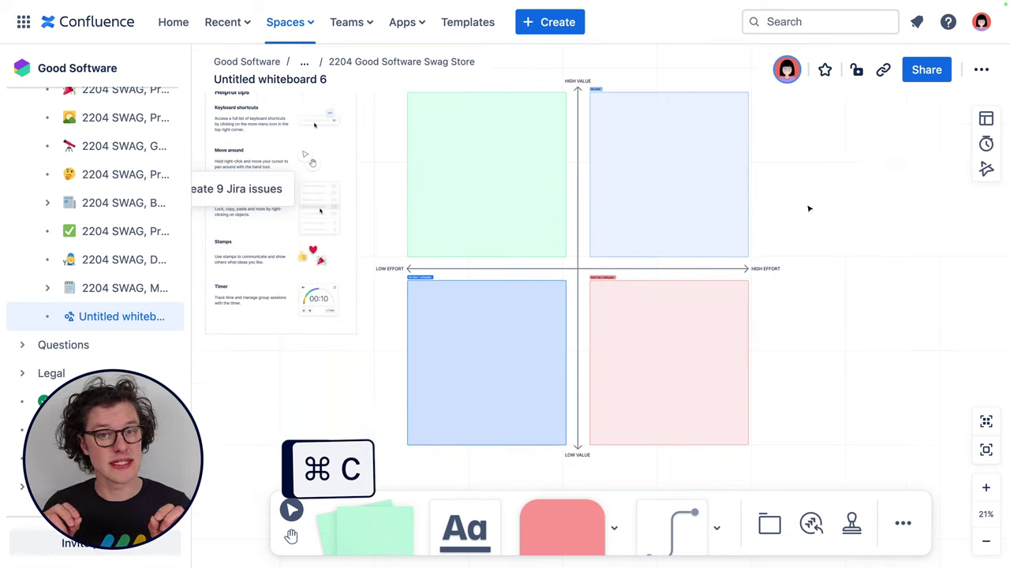
{"action": "right_click", "coordinate": [844, 160]}
{"action": "key", "text": "super+v"}
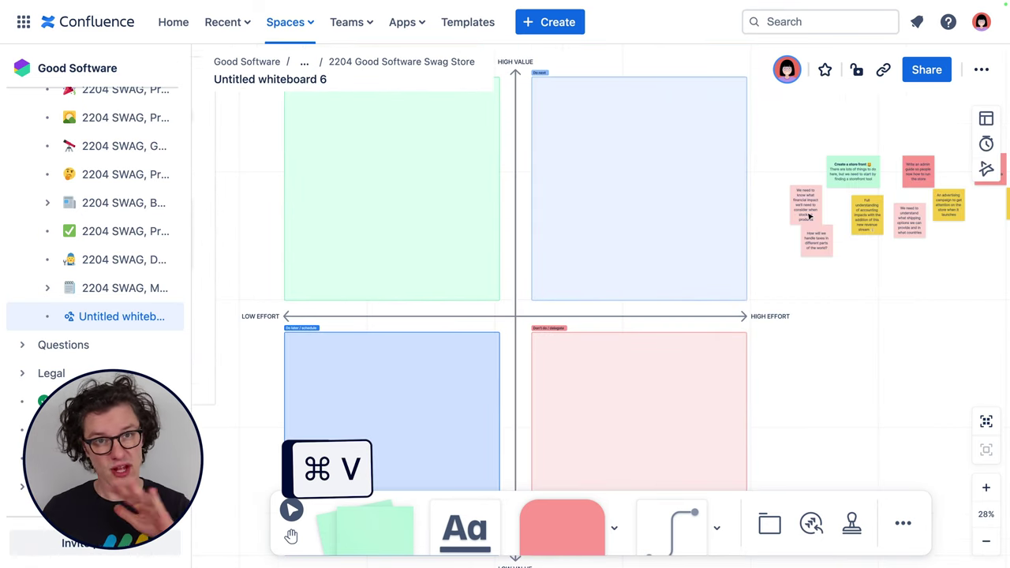
Move the pasted store front and financial impact notes into the Do later / schedule section.
{"action": "left_click", "coordinate": [841, 180]}
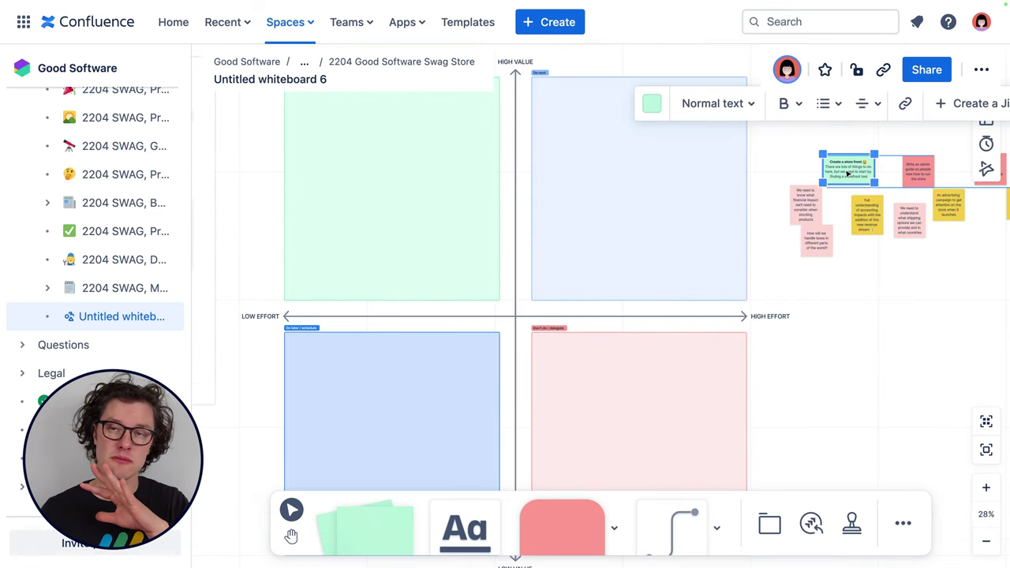
{"action": "left_click_drag", "start_coordinate": [858, 179], "coordinate": [329, 365]}
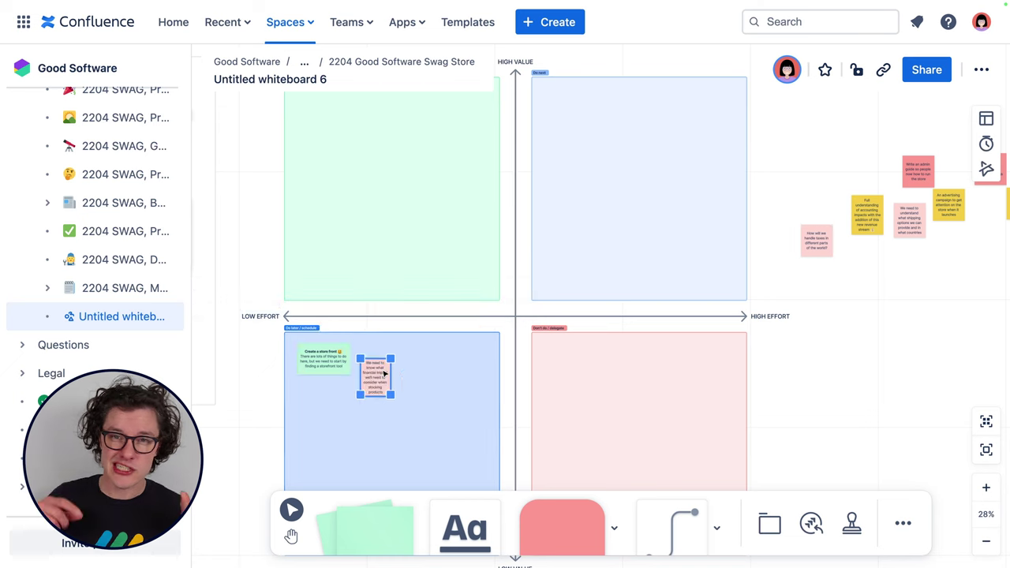
{"action": "left_click_drag", "start_coordinate": [816, 201], "coordinate": [384, 370]}
Nudge the financial impact note rightward and upward within the Do later / schedule section, using both small and large increments.
{"action": "scroll", "coordinate": [383, 370], "scroll_direction": "up", "scroll_amount": 5}
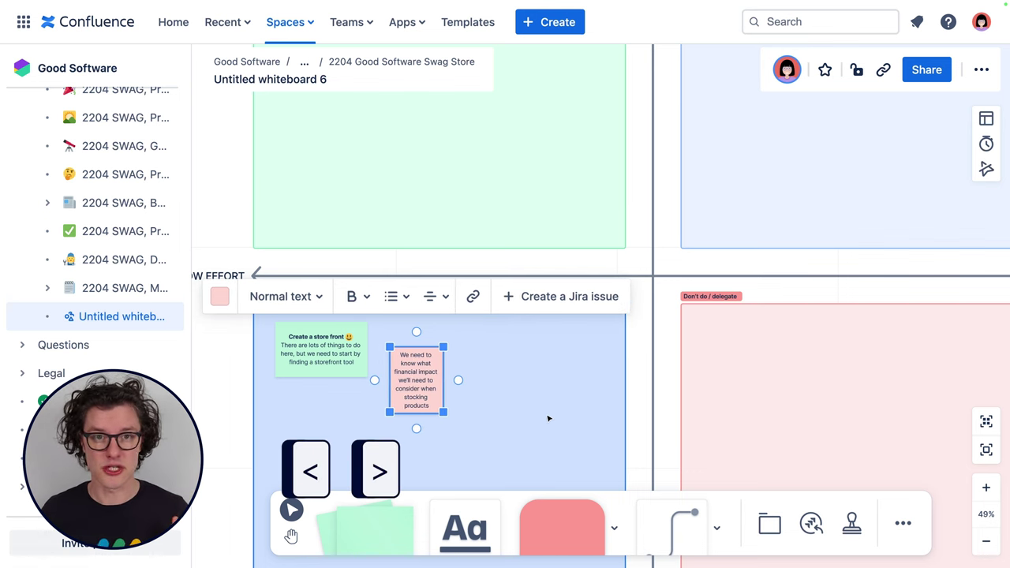
{"action": "key", "text": "Right"}
{"action": "key", "text": "Right"}
{"action": "key", "text": "Right"}
{"action": "key", "text": "Right"}
{"action": "key", "text": "shift+Right"}
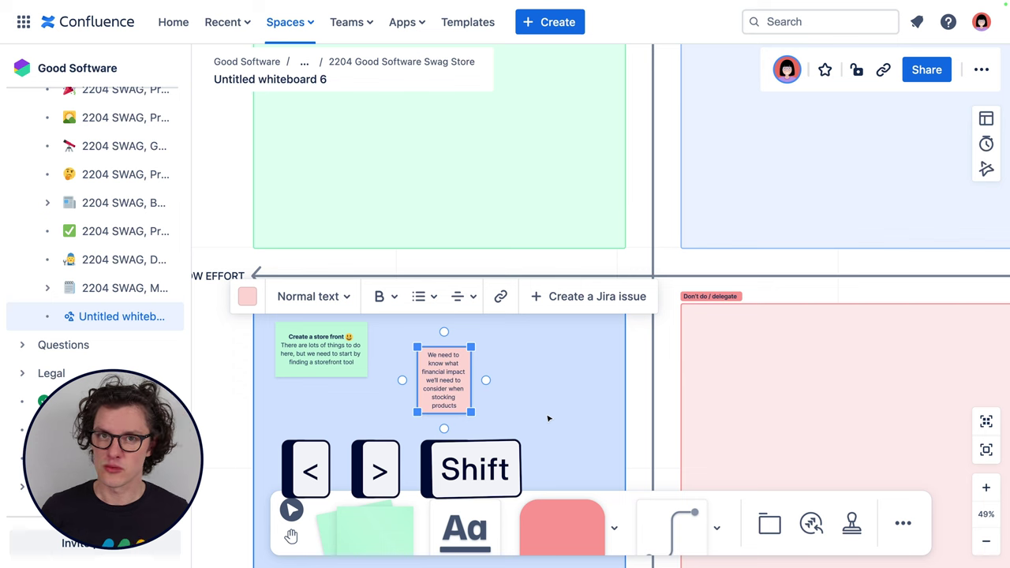
{"action": "key", "text": "shift+Left"}
{"action": "key", "text": "shift+Left"}
{"action": "key", "text": "shift+Right"}
{"action": "key", "text": "shift+Right"}
{"action": "key", "text": "shift+Right"}
{"action": "key", "text": "shift+Right"}
{"action": "key", "text": "shift+Up"}
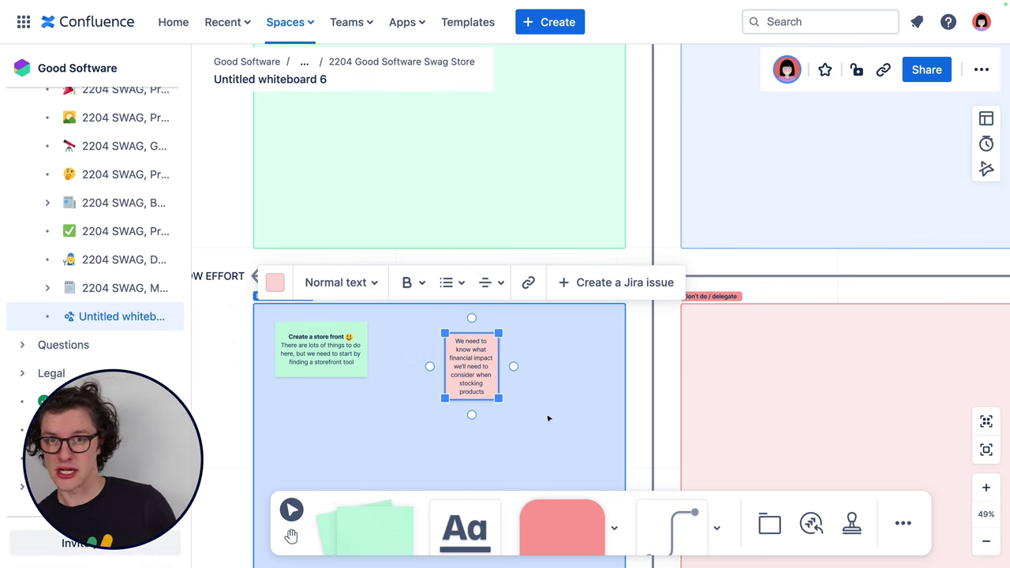
{"action": "key", "text": "shift+Up"}
Lock the financial impact note in the Do later / schedule section.
{"action": "right_click", "coordinate": [476, 378]}
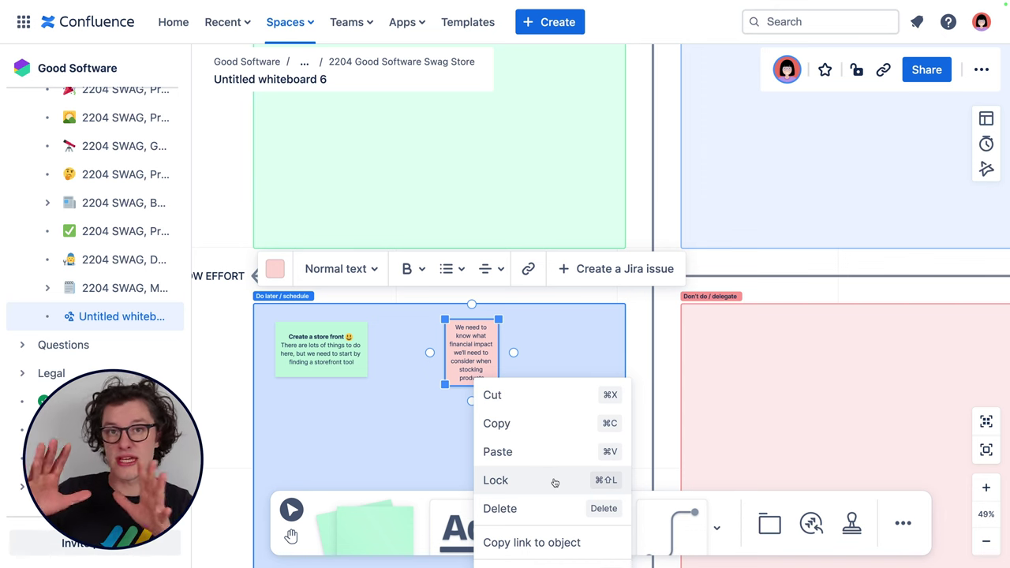
{"action": "left_click", "coordinate": [644, 382]}
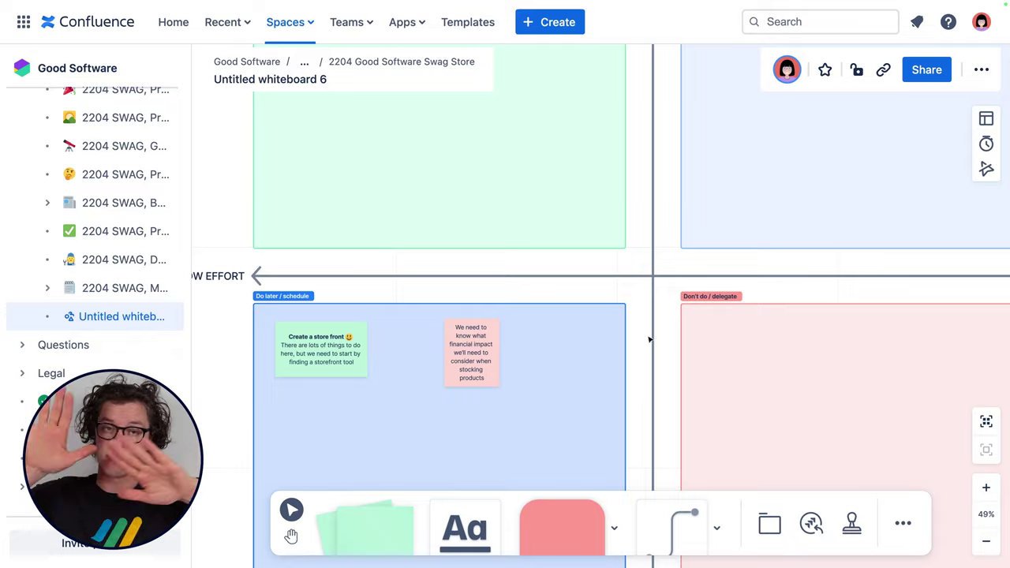
{"action": "scroll", "coordinate": [624, 379], "scroll_direction": "up", "scroll_amount": 1}
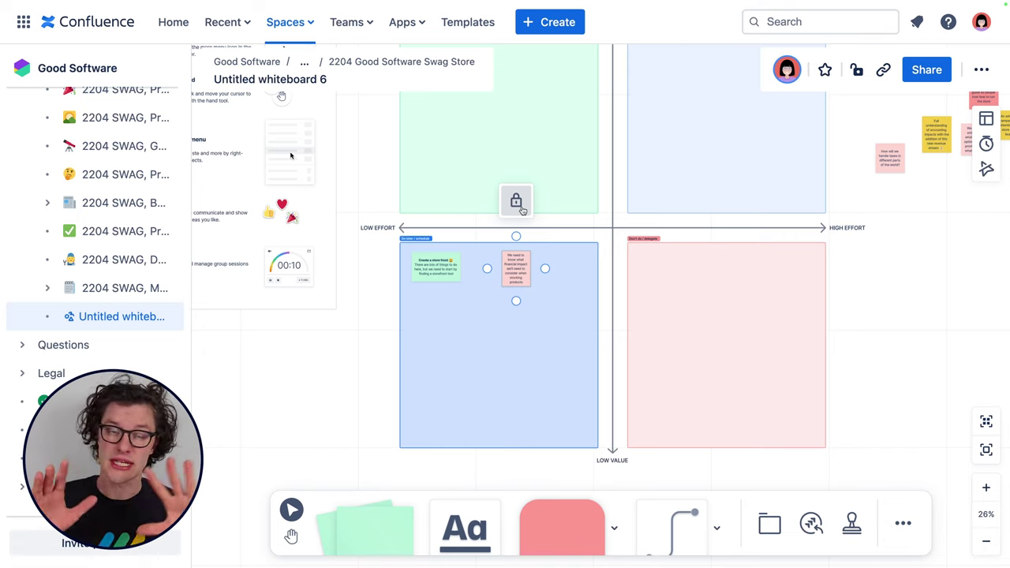
Move the store front and financial impact notes outside the matrix beside Do later / schedule, and start creating two Jira issues from them.
{"action": "left_click_drag", "start_coordinate": [517, 272], "coordinate": [330, 389]}
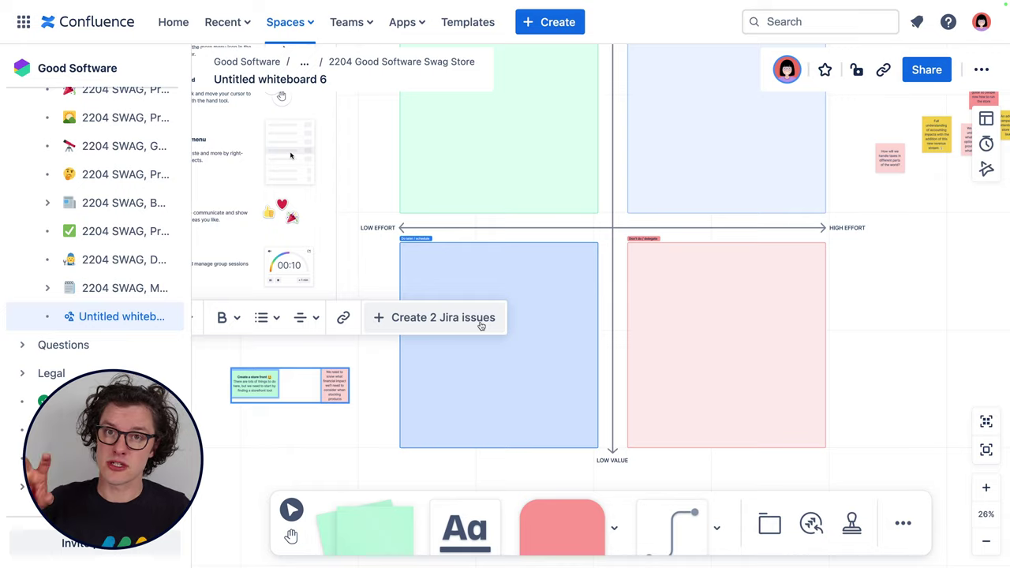
{"action": "left_click", "coordinate": [481, 319]}
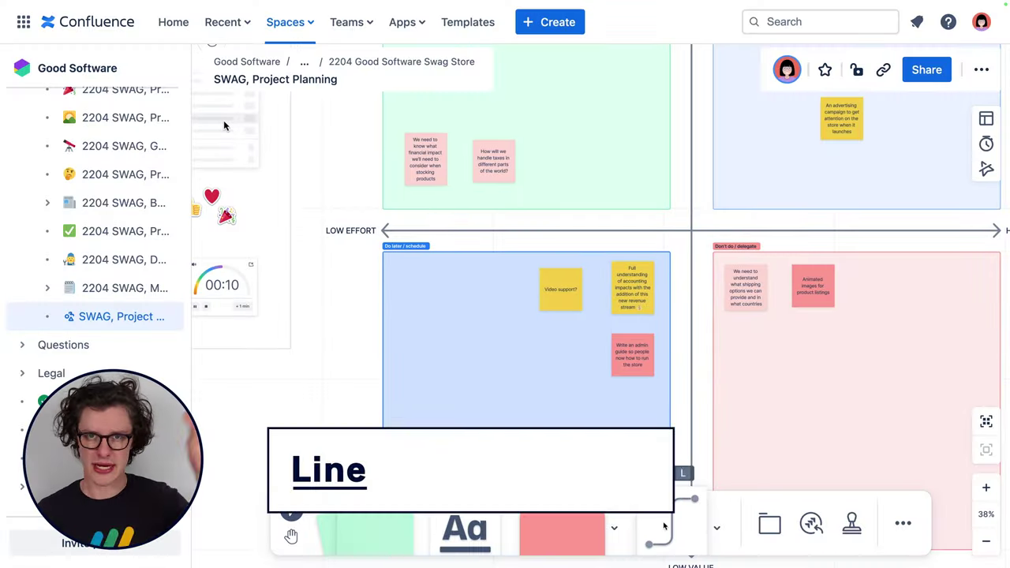
Draw a straight connector from the Video support? note to the accounting impacts note, and select the connector.
{"action": "left_click", "coordinate": [664, 526]}
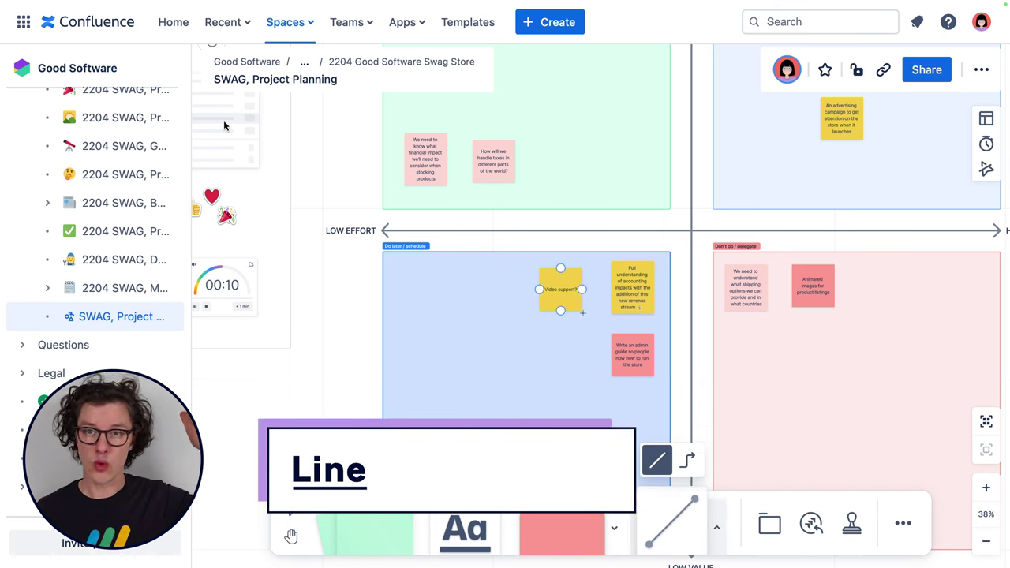
{"action": "mouse_move", "coordinate": [581, 290]}
{"action": "left_mouse_down"}
{"action": "mouse_move", "coordinate": [612, 288]}
{"action": "mouse_move", "coordinate": [469, 347]}
{"action": "mouse_move", "coordinate": [526, 403]}
{"action": "mouse_move", "coordinate": [491, 399]}
{"action": "mouse_move", "coordinate": [494, 264]}
{"action": "mouse_move", "coordinate": [571, 276]}
{"action": "mouse_move", "coordinate": [608, 369]}
{"action": "mouse_move", "coordinate": [550, 326]}
{"action": "mouse_move", "coordinate": [537, 300]}
{"action": "left_mouse_up"}
{"action": "left_click", "coordinate": [561, 297]}
{"action": "left_click", "coordinate": [591, 288]}
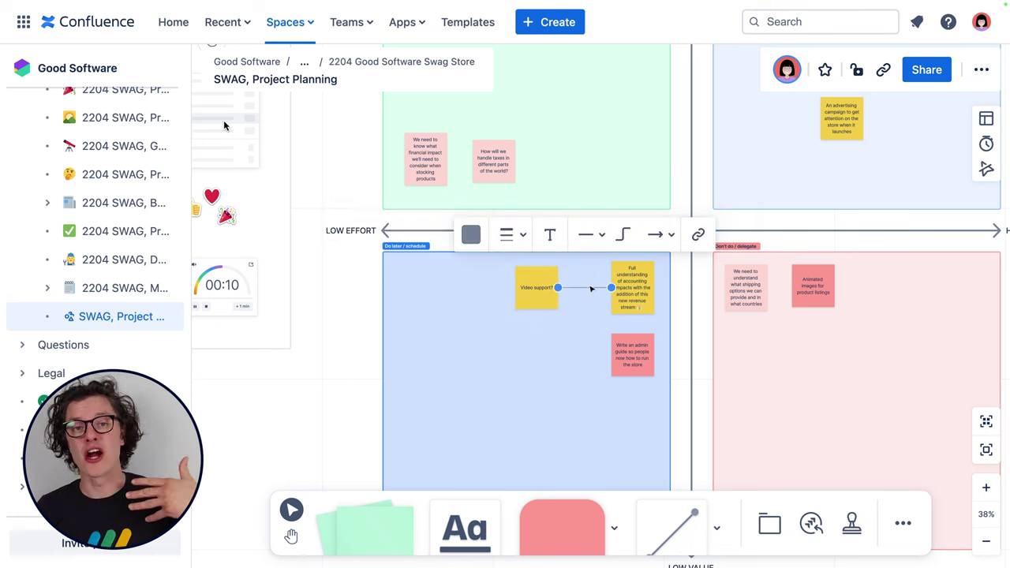
Change the connector between the two yellow notes to an elbow line, and shift the Video support? note slightly toward the accounting note.
{"action": "left_click", "coordinate": [623, 235]}
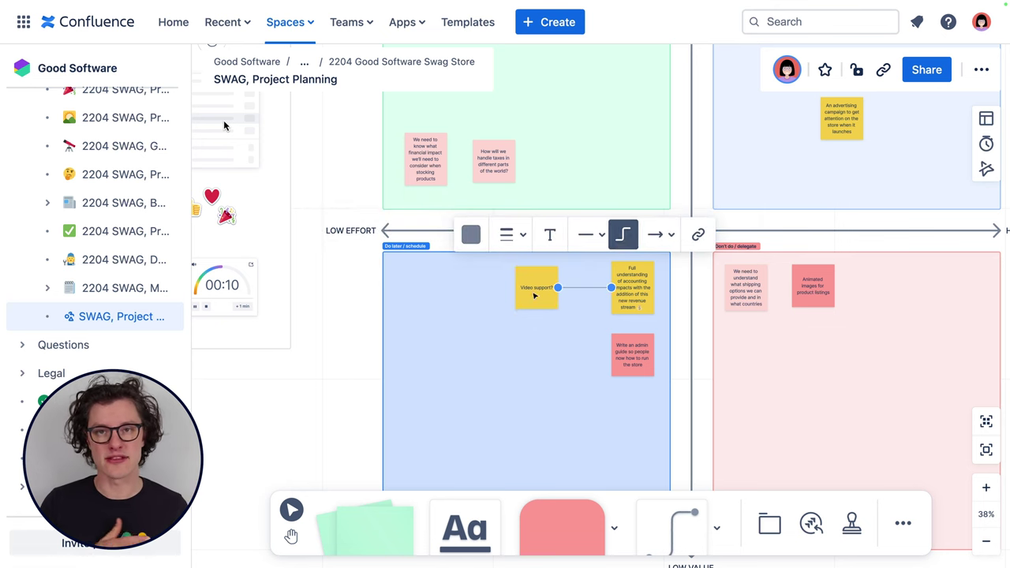
{"action": "mouse_move", "coordinate": [524, 297]}
{"action": "left_mouse_down"}
{"action": "mouse_move", "coordinate": [540, 344]}
{"action": "mouse_move", "coordinate": [604, 409]}
{"action": "mouse_move", "coordinate": [580, 440]}
{"action": "mouse_move", "coordinate": [510, 366]}
{"action": "mouse_move", "coordinate": [488, 312]}
{"action": "mouse_move", "coordinate": [506, 300]}
{"action": "mouse_move", "coordinate": [522, 306]}
{"action": "mouse_move", "coordinate": [519, 354]}
{"action": "mouse_move", "coordinate": [544, 353]}
{"action": "mouse_move", "coordinate": [513, 302]}
{"action": "mouse_move", "coordinate": [531, 300]}
{"action": "left_mouse_up"}
{"action": "left_click", "coordinate": [560, 344]}
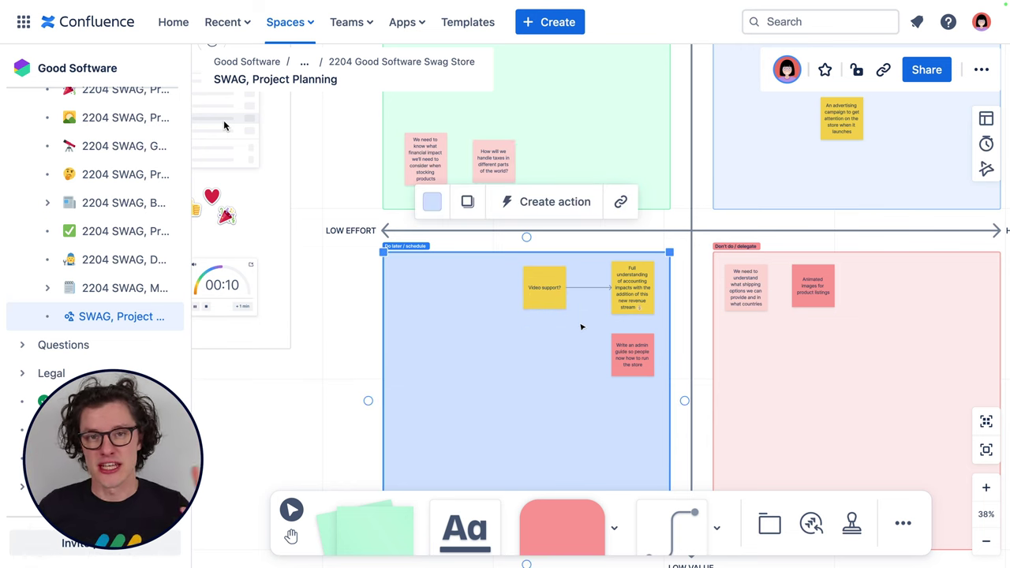
Delete the connector between the Video support? and accounting impacts notes.
{"action": "scroll", "coordinate": [584, 325], "scroll_direction": "up", "scroll_amount": 3}
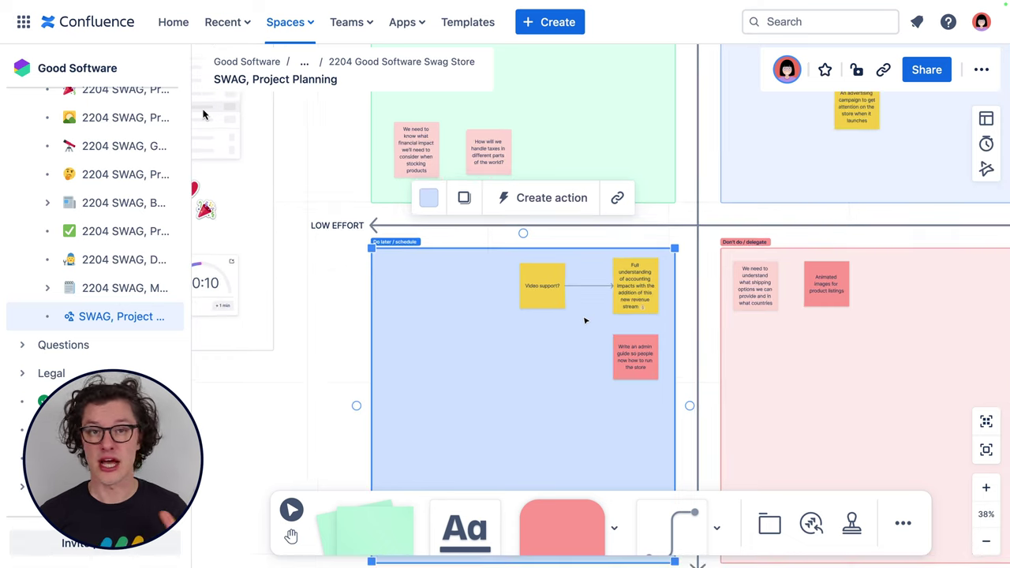
{"action": "left_click", "coordinate": [590, 274]}
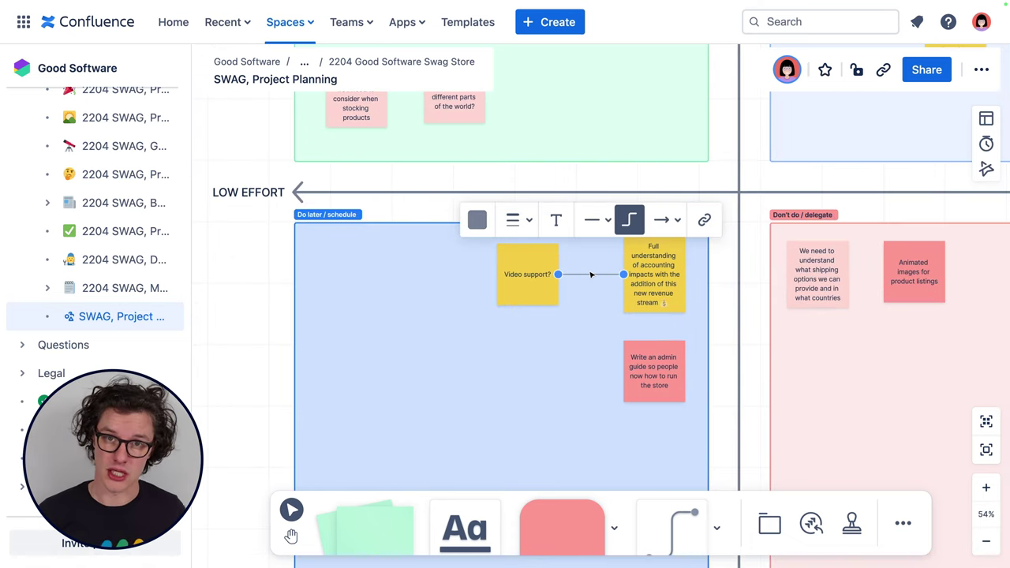
{"action": "key", "text": "Delete"}
Draw a free-standing elbow line in the Do later / schedule section, and convert it to a straight line.
{"action": "left_click", "coordinate": [684, 523]}
{"action": "left_click_drag", "start_coordinate": [355, 347], "coordinate": [576, 411]}
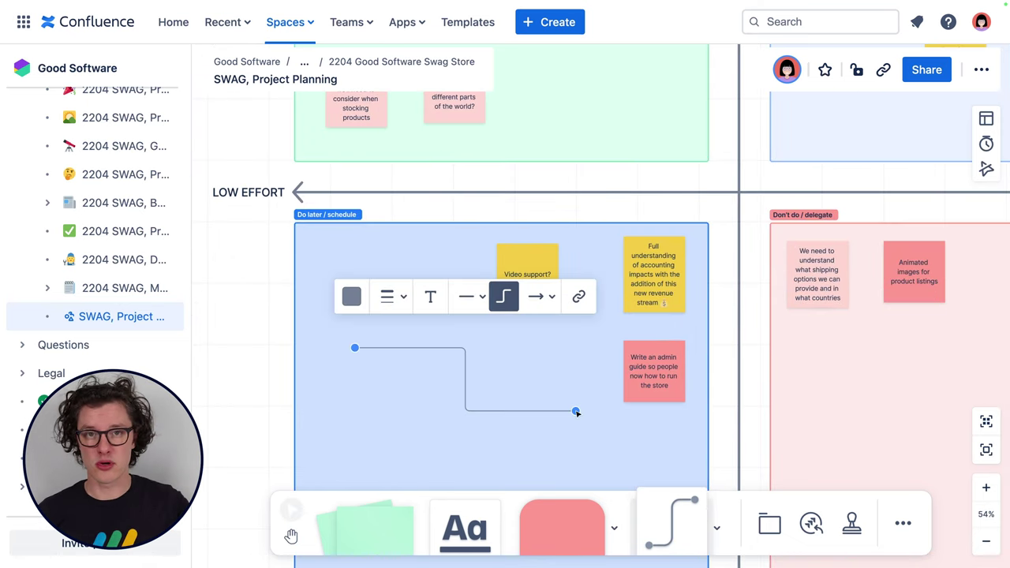
{"action": "left_click", "coordinate": [470, 297]}
{"action": "left_click", "coordinate": [477, 266]}
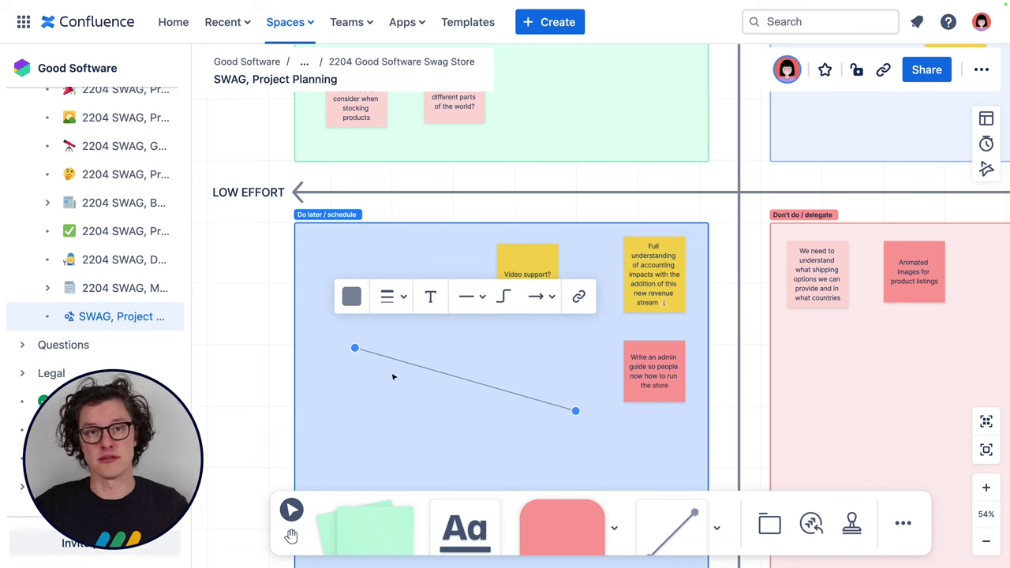
Reposition both ends of the free-standing straight line, and delete the line.
{"action": "left_click_drag", "start_coordinate": [355, 347], "coordinate": [582, 230]}
{"action": "left_click_drag", "start_coordinate": [577, 410], "coordinate": [591, 413]}
{"action": "key", "text": "Delete"}
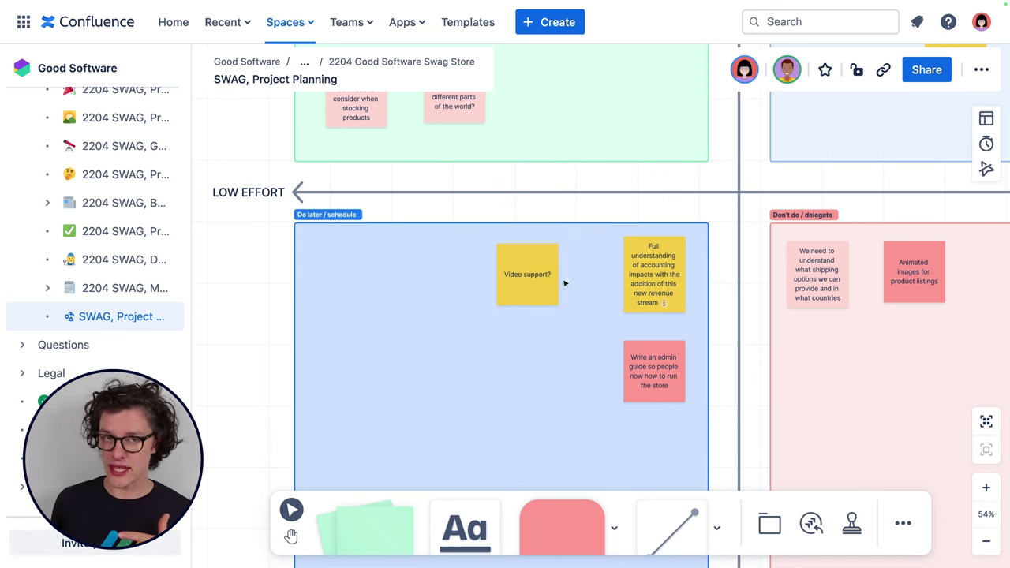
Try to connect the Video support? note to the admin guide note, and undo the connection.
{"action": "left_click", "coordinate": [555, 289]}
{"action": "left_click_drag", "start_coordinate": [572, 274], "coordinate": [654, 359]}
{"action": "key", "text": "ctrl+z"}
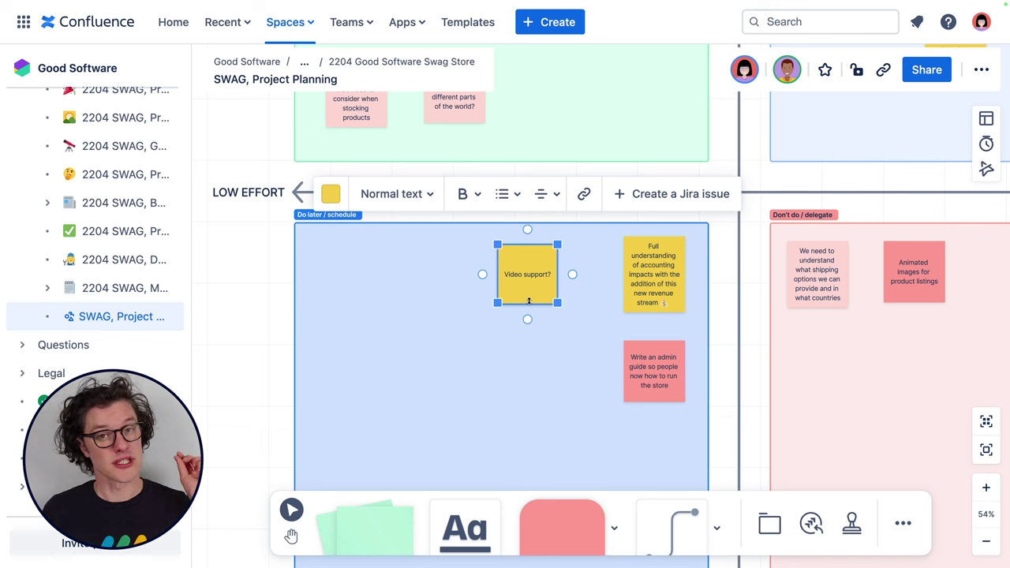
Add a connected sticky note directly below the Video support? note with the text "Work on aaccounting.".
{"action": "left_click", "coordinate": [527, 319]}
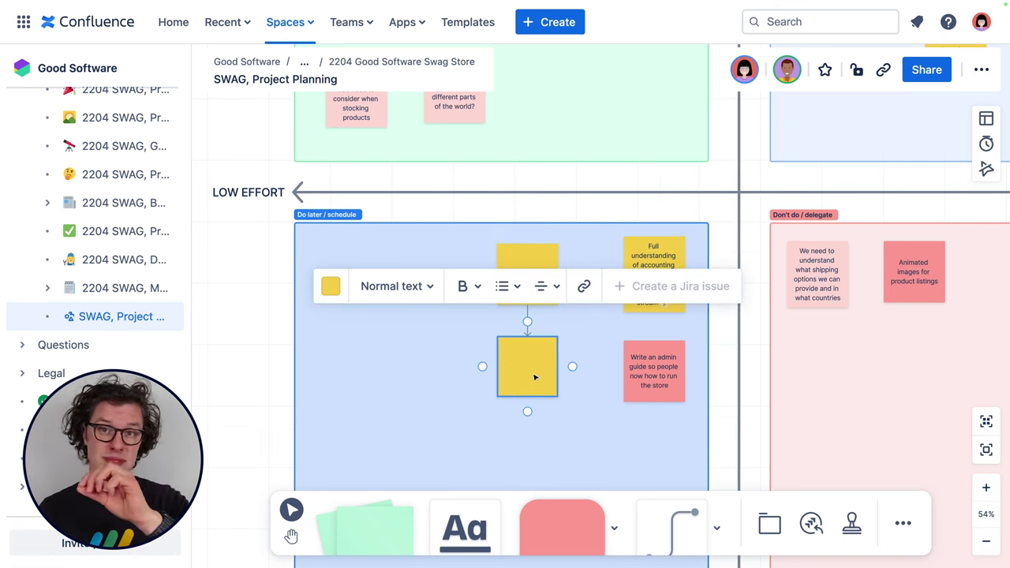
{"action": "type", "text": "Work on"}
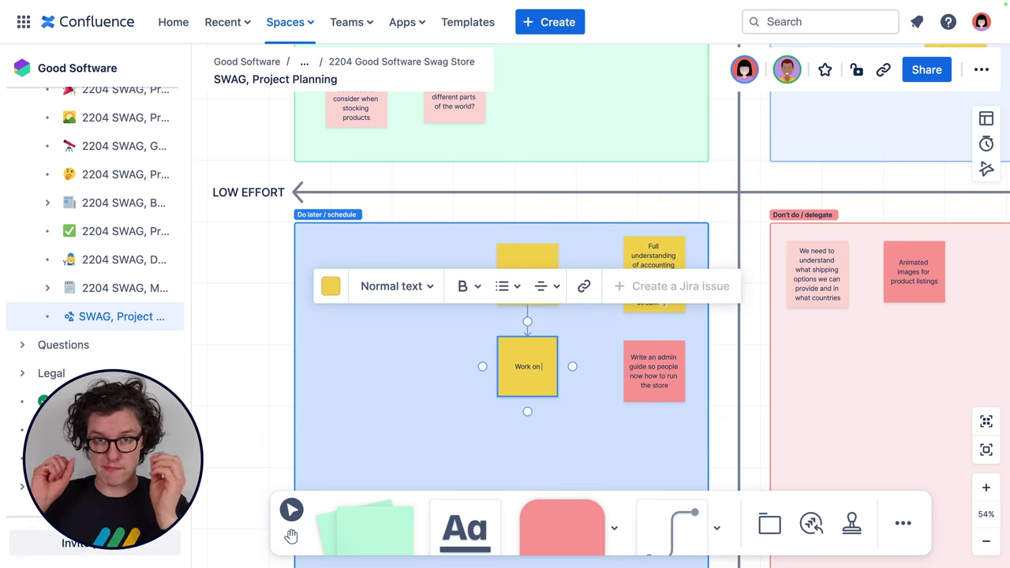
{"action": "type", "text": " aa"}
{"action": "type", "text": "ccounting."}
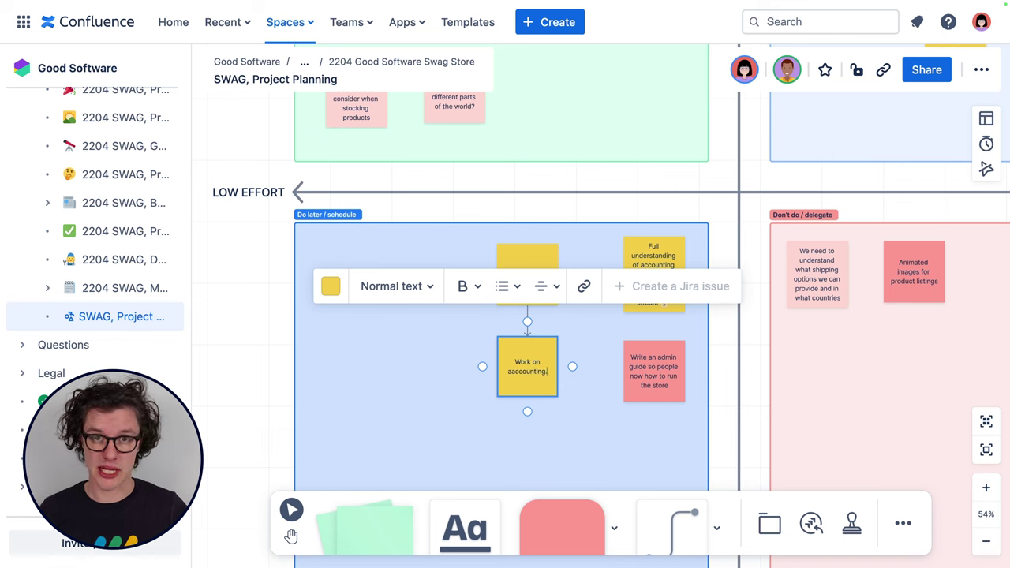
{"action": "left_click", "coordinate": [600, 404]}
Draw an elbow connector from the side of the "Work on aaccounting." note, and move its free end toward the admin guide note.
{"action": "left_click", "coordinate": [557, 368]}
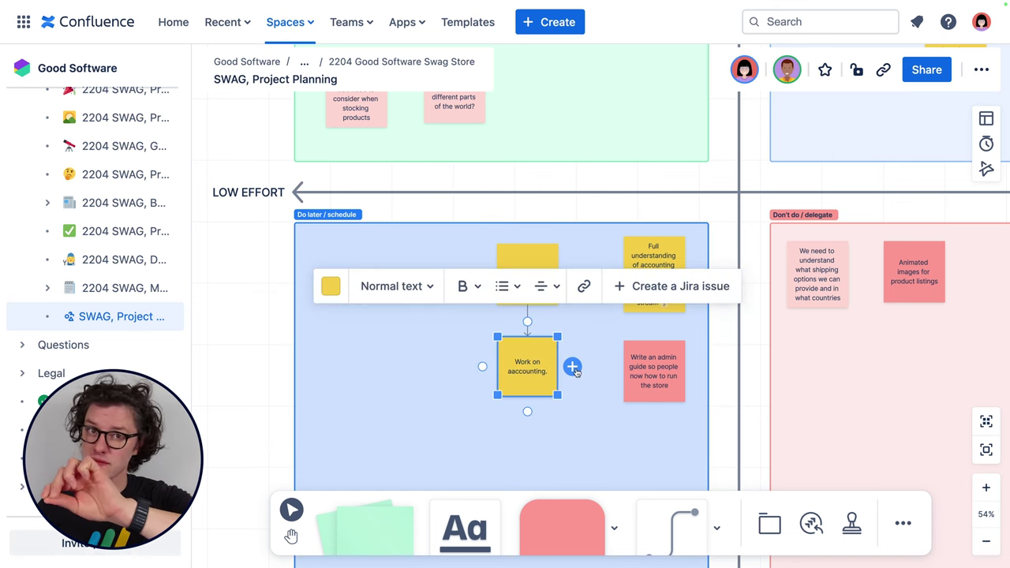
{"action": "left_click_drag", "start_coordinate": [574, 369], "coordinate": [577, 461]}
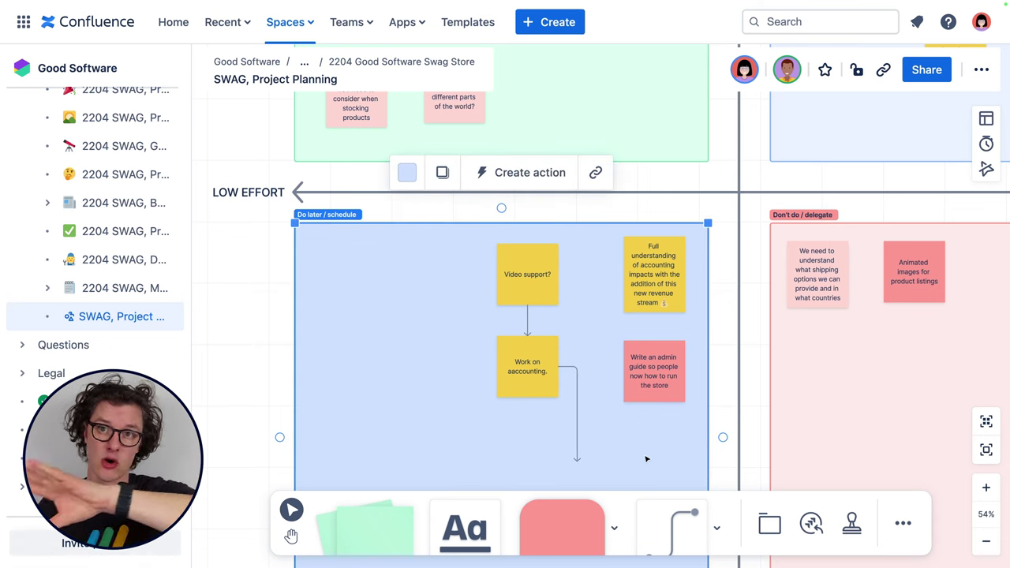
{"action": "left_click", "coordinate": [578, 463]}
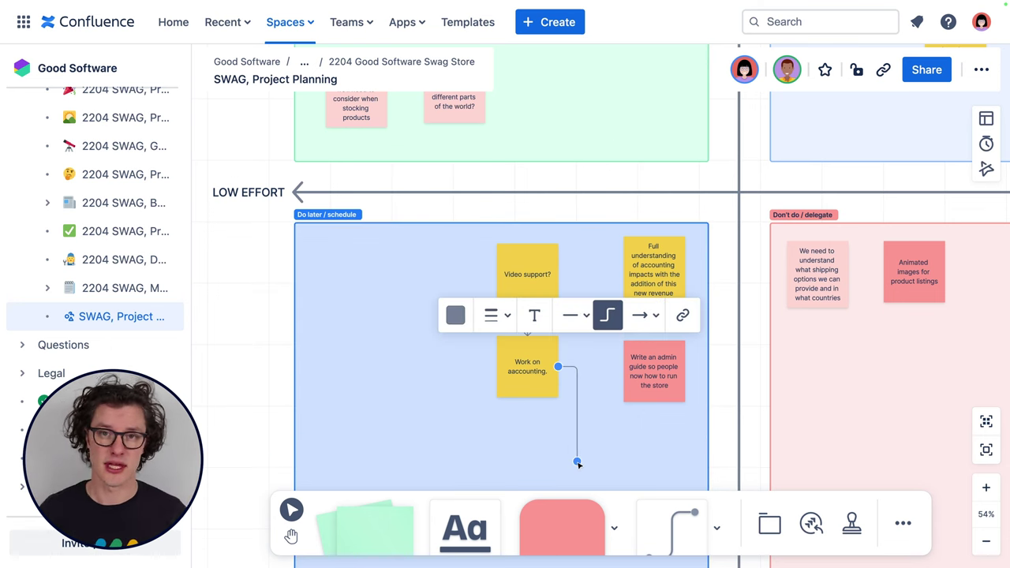
{"action": "left_click_drag", "start_coordinate": [578, 463], "coordinate": [614, 406]}
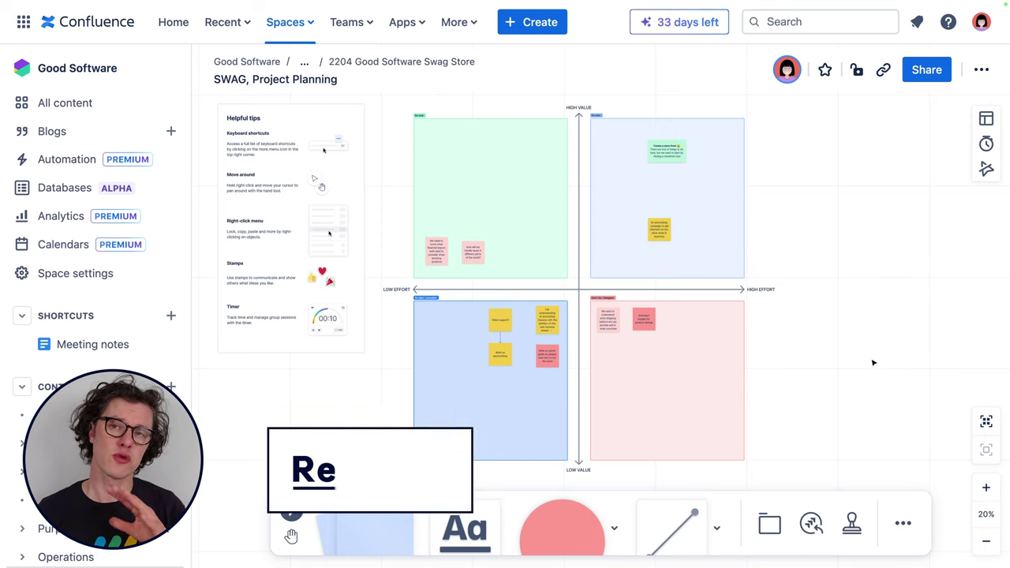
Set the whiteboard restriction to "Only specific people can view or edit", and enter part of a collaborator's name.
{"action": "left_click", "coordinate": [857, 70]}
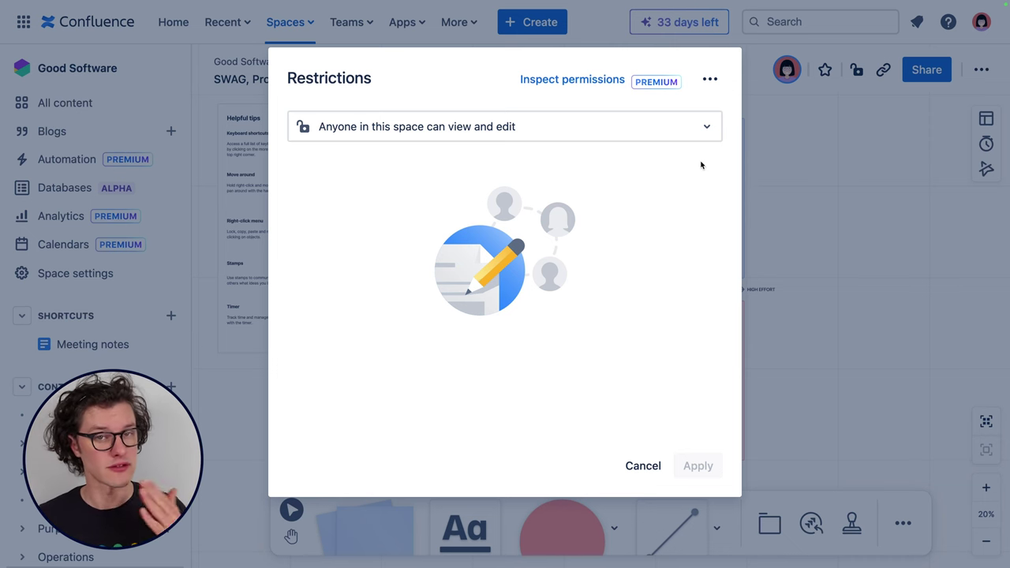
{"action": "left_click", "coordinate": [706, 126]}
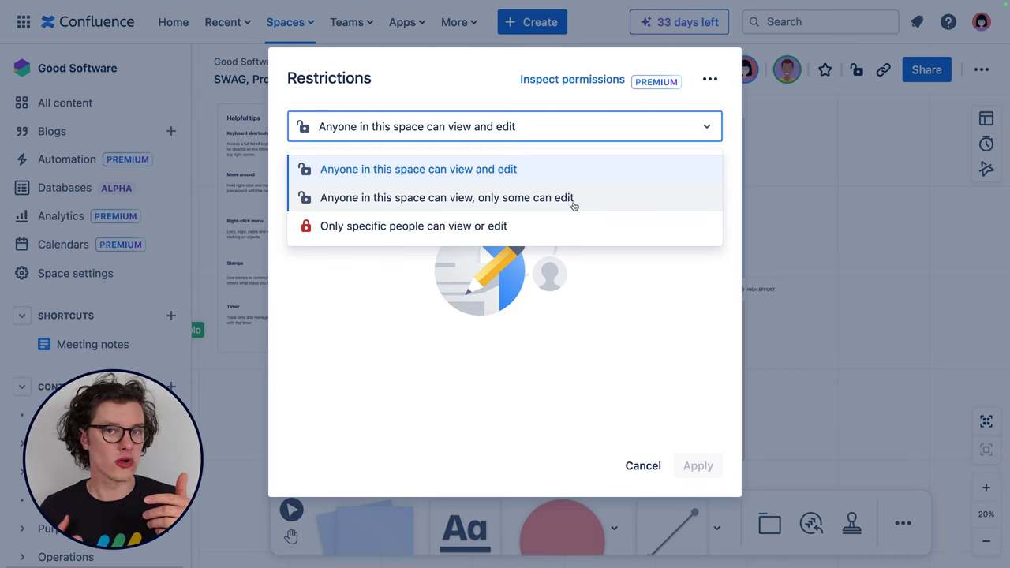
{"action": "left_click", "coordinate": [471, 228]}
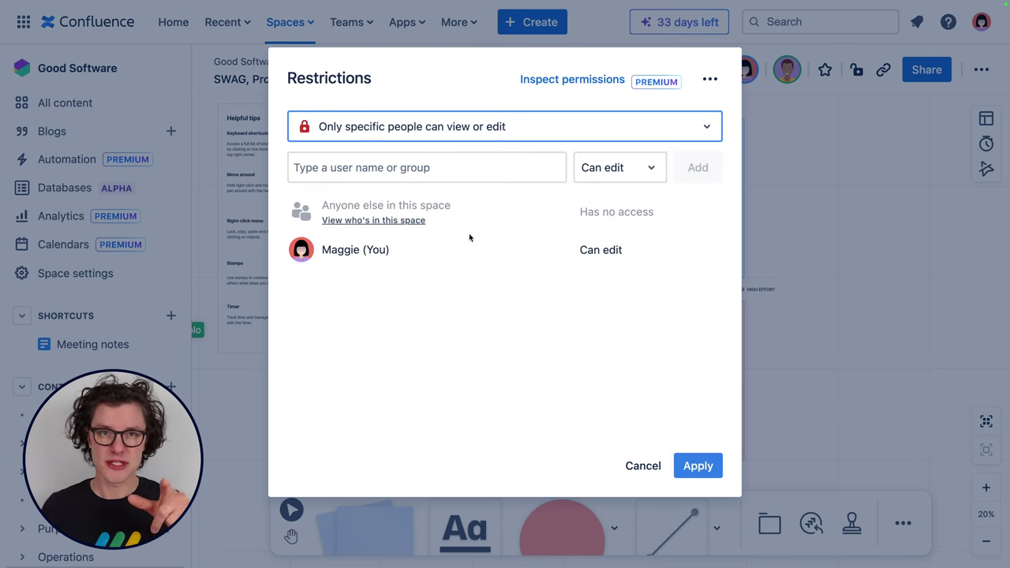
{"action": "left_click", "coordinate": [387, 178]}
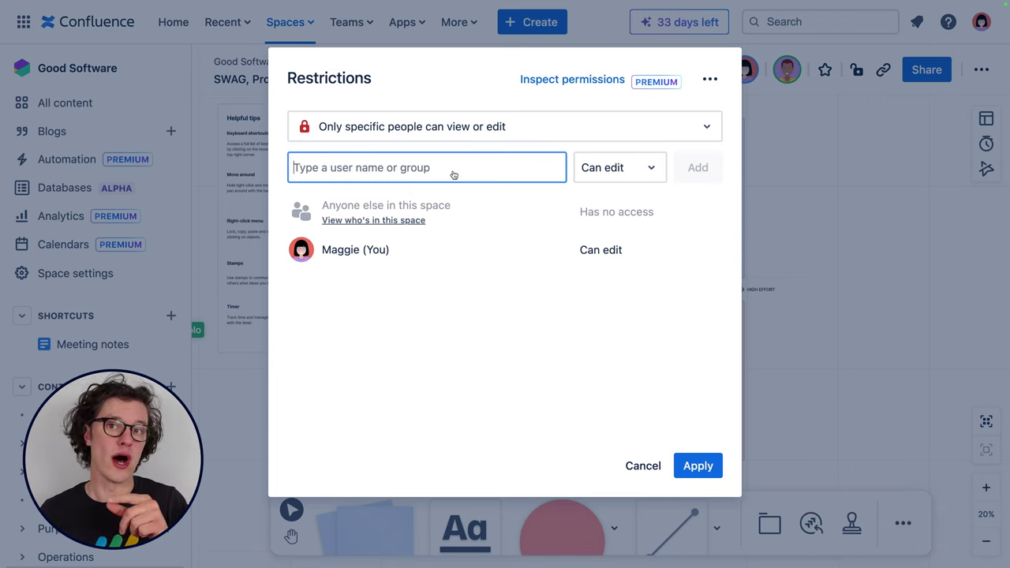
{"action": "type", "text": "eri"}
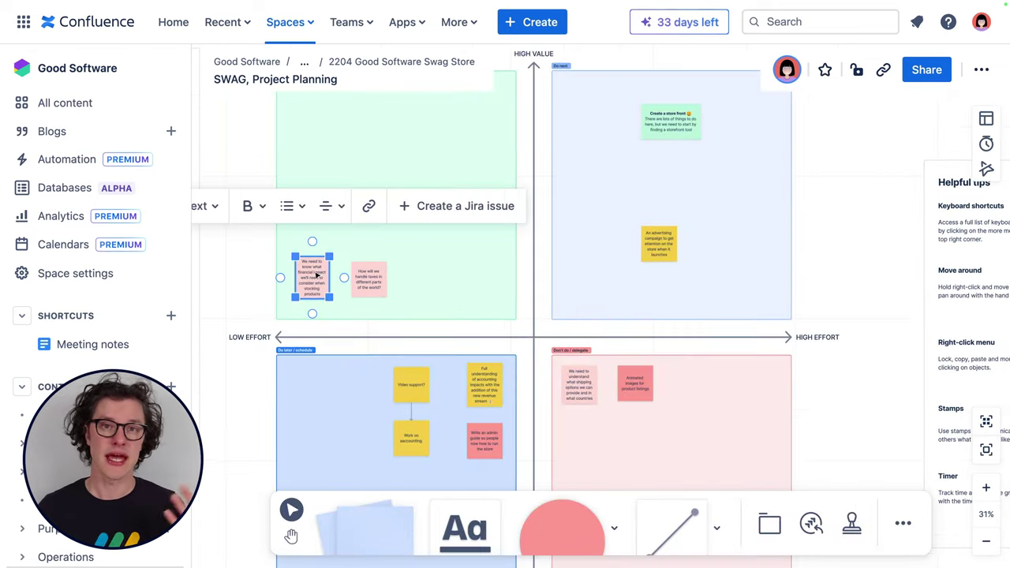
Select the sticky notes in the Do now, Do next and Do later / schedule sections, and place them beside the voting dots.
{"action": "left_click", "coordinate": [369, 278], "text": "shift"}
{"action": "left_click", "coordinate": [659, 244], "text": "shift"}
{"action": "left_click", "coordinate": [671, 121], "text": "shift"}
{"action": "left_click", "coordinate": [412, 385], "text": "shift"}
{"action": "left_click", "coordinate": [485, 385], "text": "shift"}
{"action": "left_click", "coordinate": [411, 438], "text": "shift"}
{"action": "left_click", "coordinate": [485, 442], "text": "shift"}
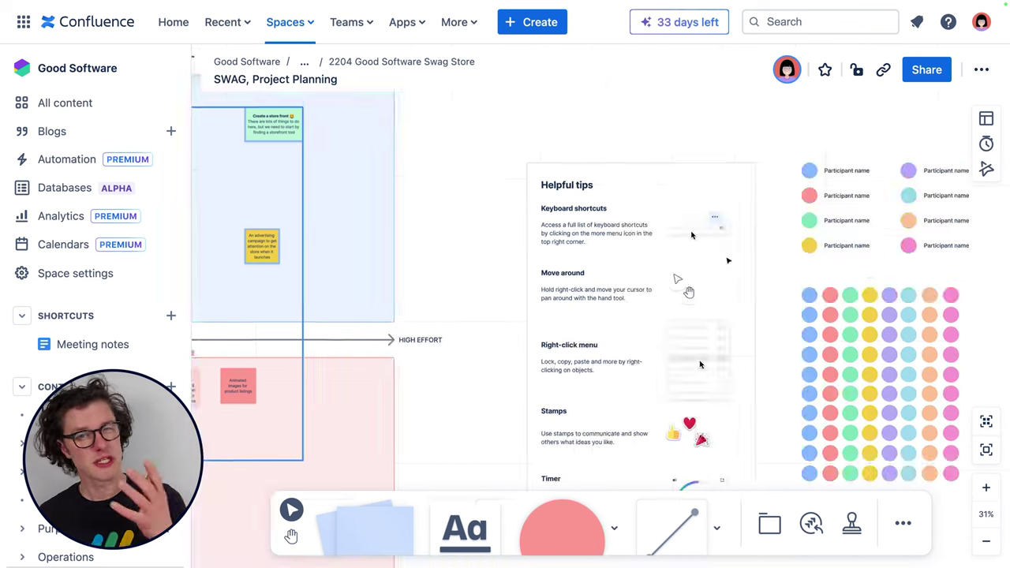
{"action": "left_click_drag", "start_coordinate": [613, 392], "coordinate": [845, 344]}
Line up the financial impact, taxes and advertising campaign notes in a row beyond the voting dots.
{"action": "left_click", "coordinate": [549, 245]}
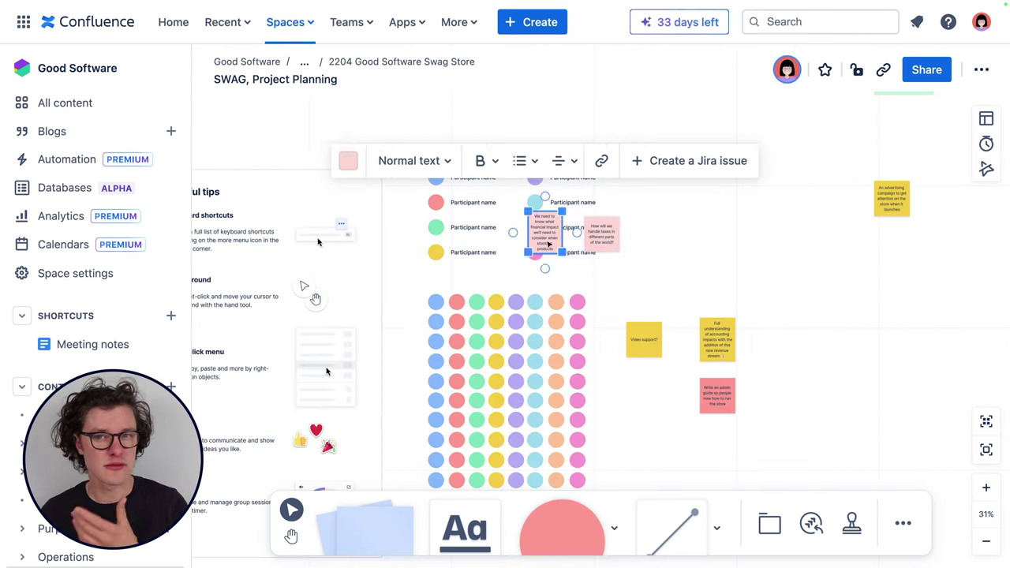
{"action": "left_click_drag", "start_coordinate": [549, 244], "coordinate": [667, 272]}
{"action": "left_click_drag", "start_coordinate": [892, 199], "coordinate": [828, 266]}
{"action": "left_click", "coordinate": [751, 266]}
Align the Video support?, accounting and admin guide notes in a second row, and shift the first column closer to the others.
{"action": "left_click_drag", "start_coordinate": [718, 395], "coordinate": [821, 341]}
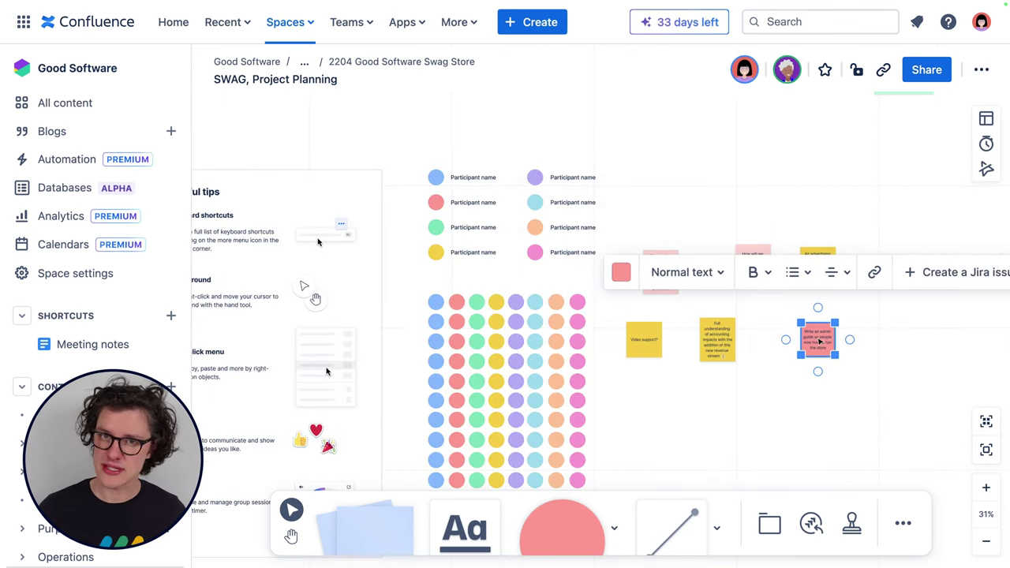
{"action": "left_click_drag", "start_coordinate": [718, 340], "coordinate": [757, 341]}
{"action": "left_click_drag", "start_coordinate": [644, 339], "coordinate": [661, 341]}
{"action": "left_click", "coordinate": [661, 273], "text": "shift"}
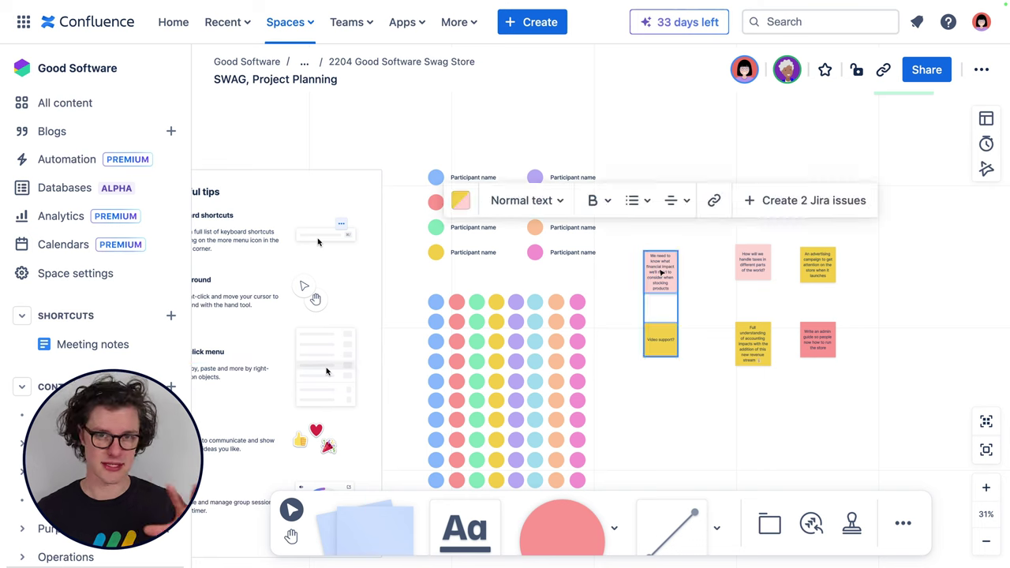
{"action": "left_click_drag", "start_coordinate": [661, 272], "coordinate": [690, 272]}
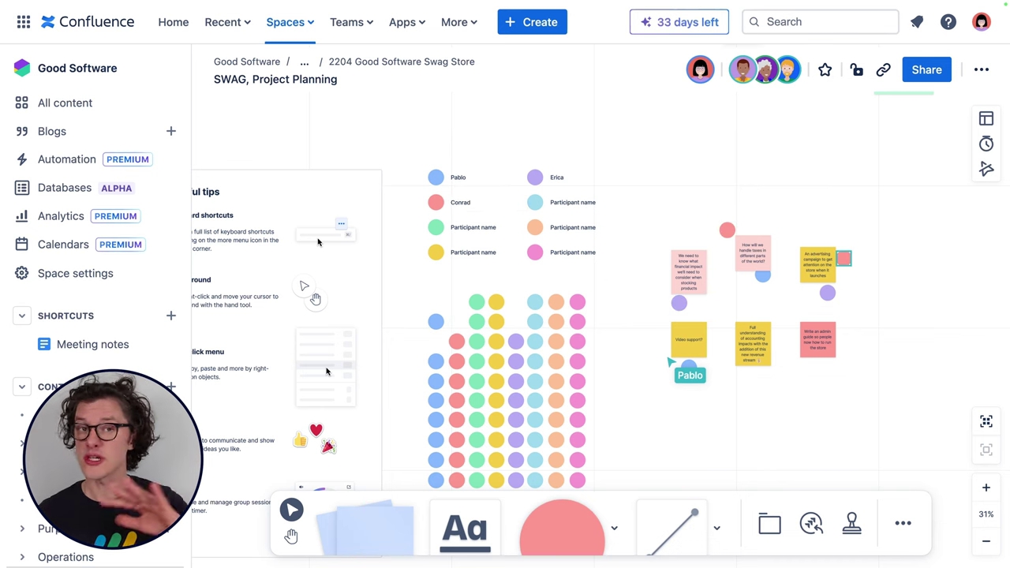
Stamp a pointing hand beside the financial impact note and another beside the advertising campaign note.
{"action": "scroll", "coordinate": [741, 367], "scroll_direction": "up", "scroll_amount": 5}
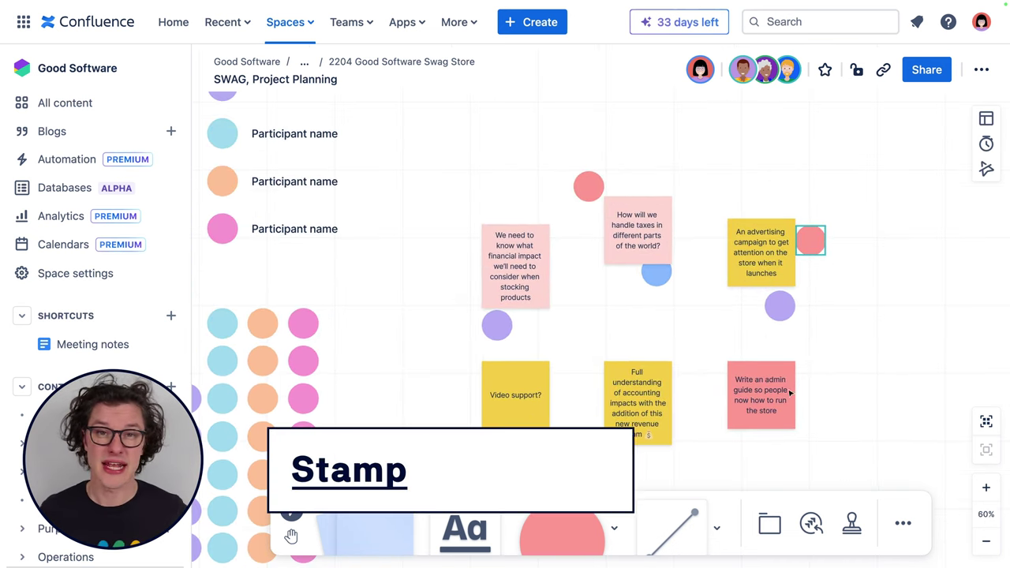
{"action": "left_click", "coordinate": [852, 524]}
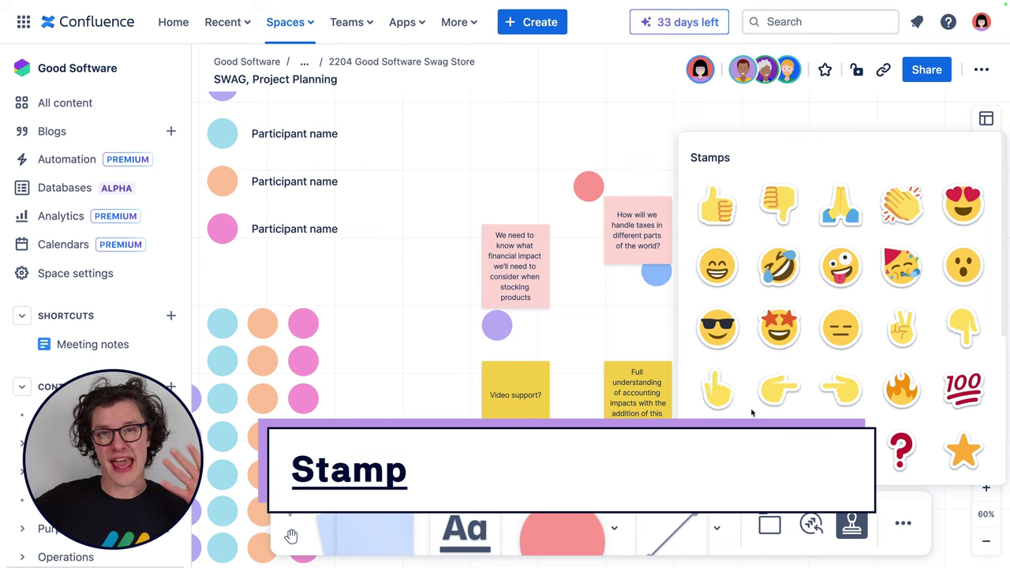
{"action": "left_click", "coordinate": [780, 389]}
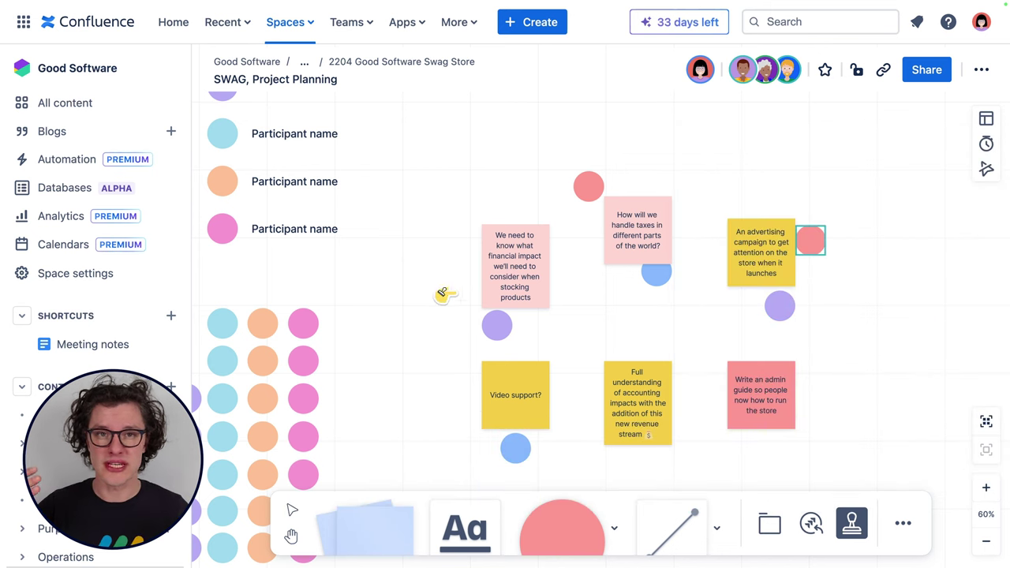
{"action": "left_click", "coordinate": [466, 245]}
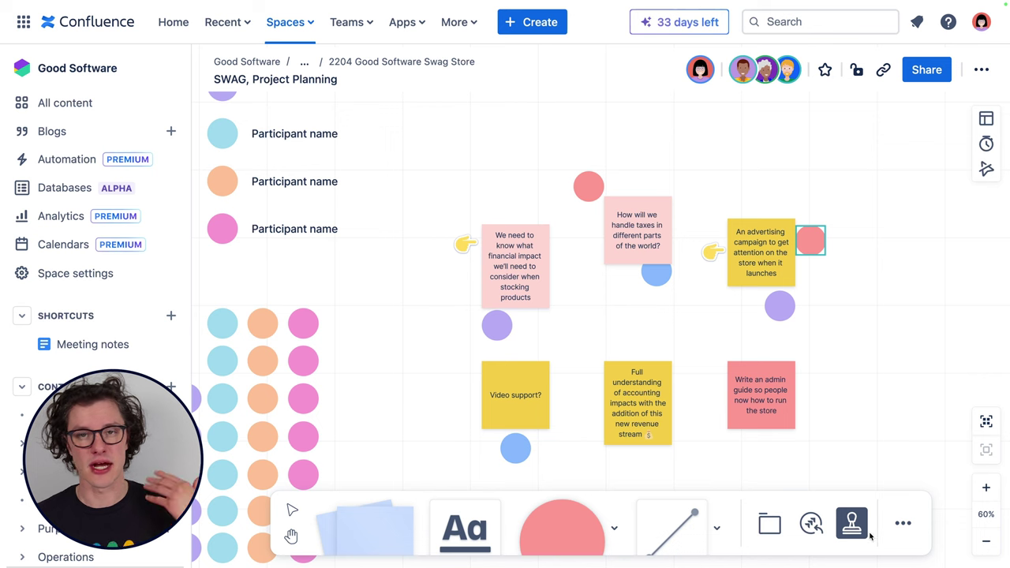
Add the sticker of two stacked mice from the Open work pack between the sticky notes, and enlarge it.
{"action": "left_click", "coordinate": [903, 525]}
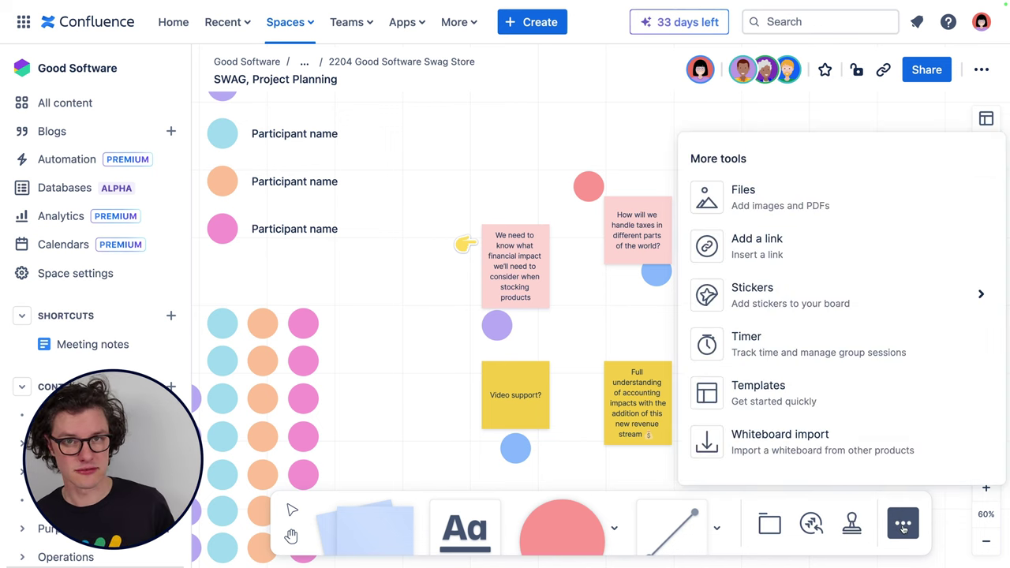
{"action": "left_click", "coordinate": [788, 297]}
{"action": "scroll", "coordinate": [830, 336], "scroll_direction": "down", "scroll_amount": 2}
{"action": "scroll", "coordinate": [830, 337], "scroll_direction": "down", "scroll_amount": 2}
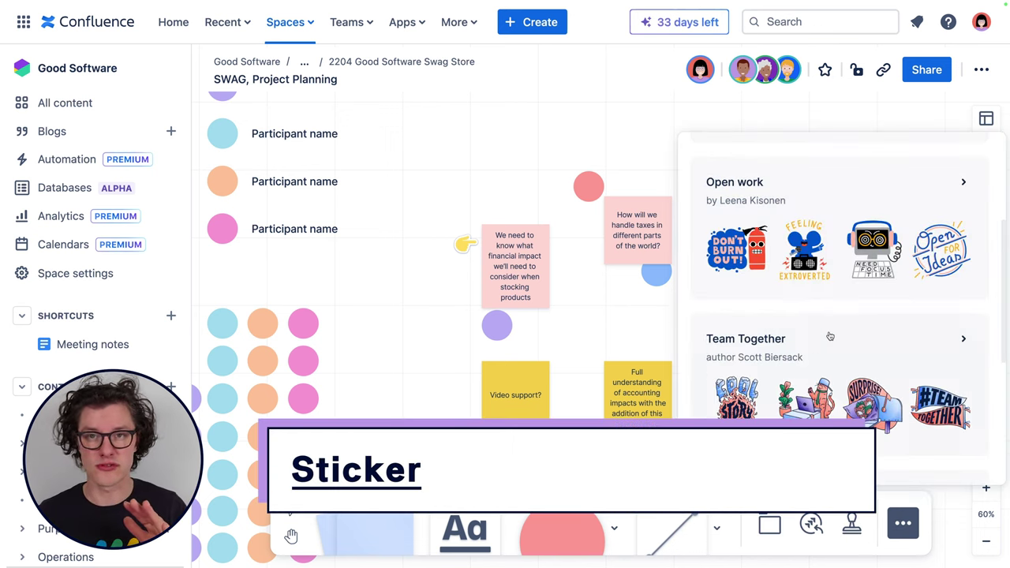
{"action": "left_click", "coordinate": [726, 248]}
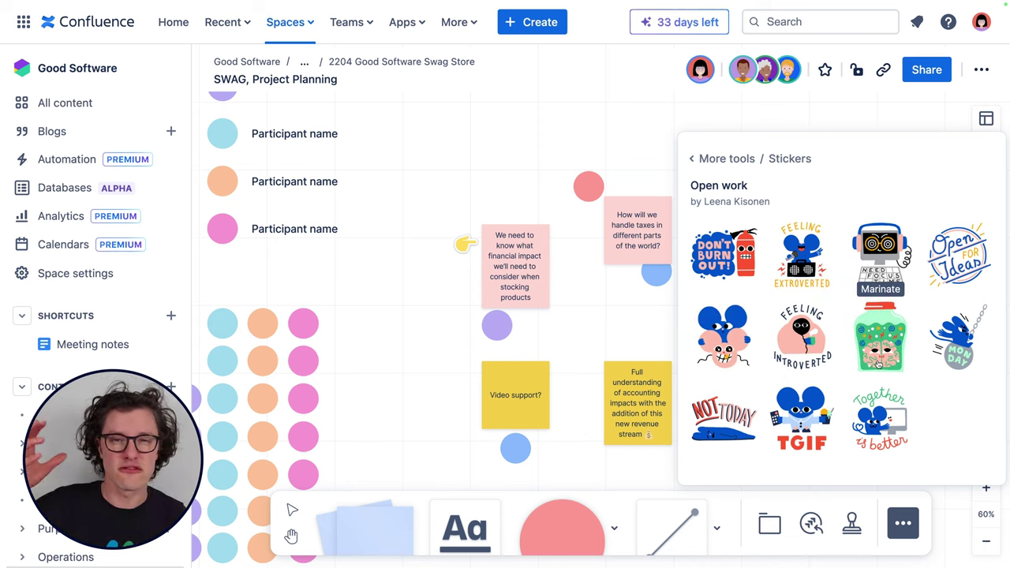
{"action": "left_click", "coordinate": [724, 332]}
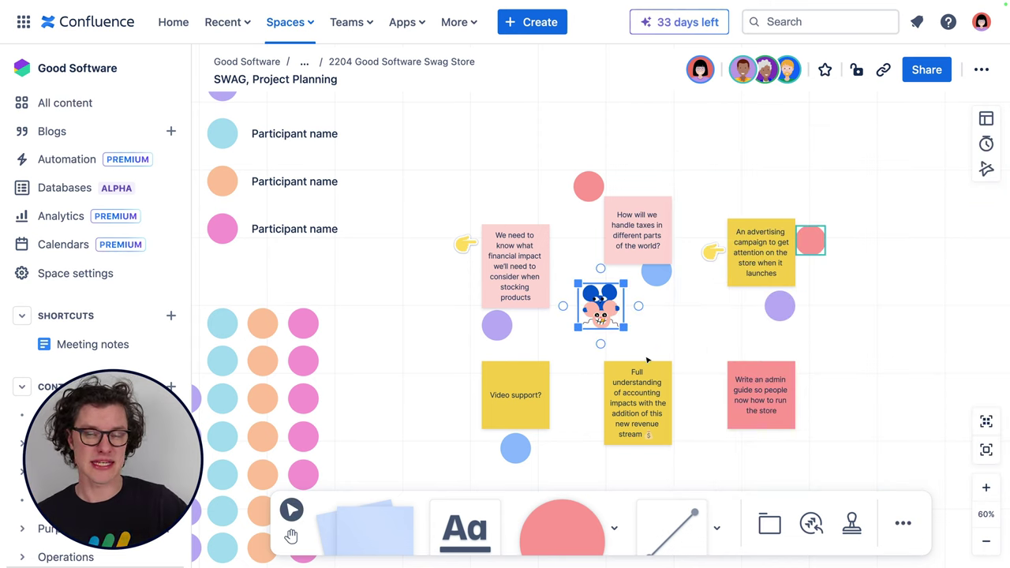
{"action": "left_click_drag", "start_coordinate": [623, 330], "coordinate": [655, 357]}
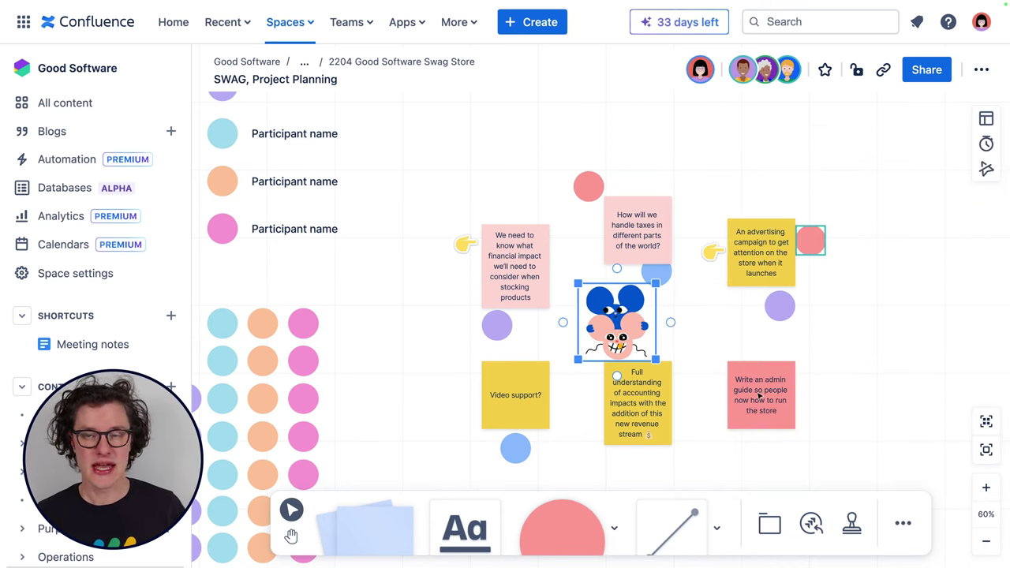
Browse the available sticker packs, down to AWS Architecture Icons and Squiggles.
{"action": "left_click", "coordinate": [903, 524]}
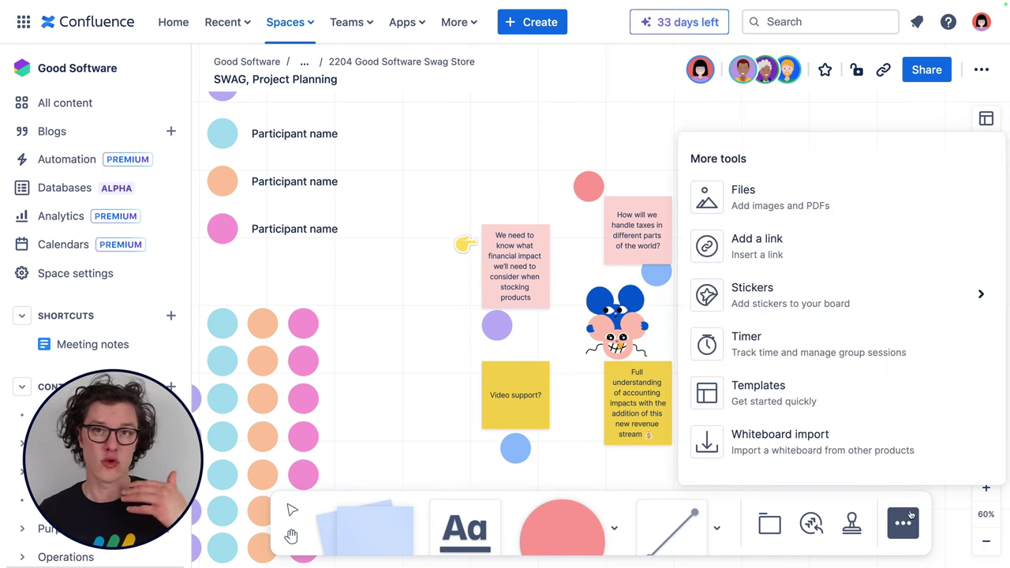
{"action": "left_click", "coordinate": [842, 312]}
{"action": "scroll", "coordinate": [844, 348], "scroll_direction": "down", "scroll_amount": 5}
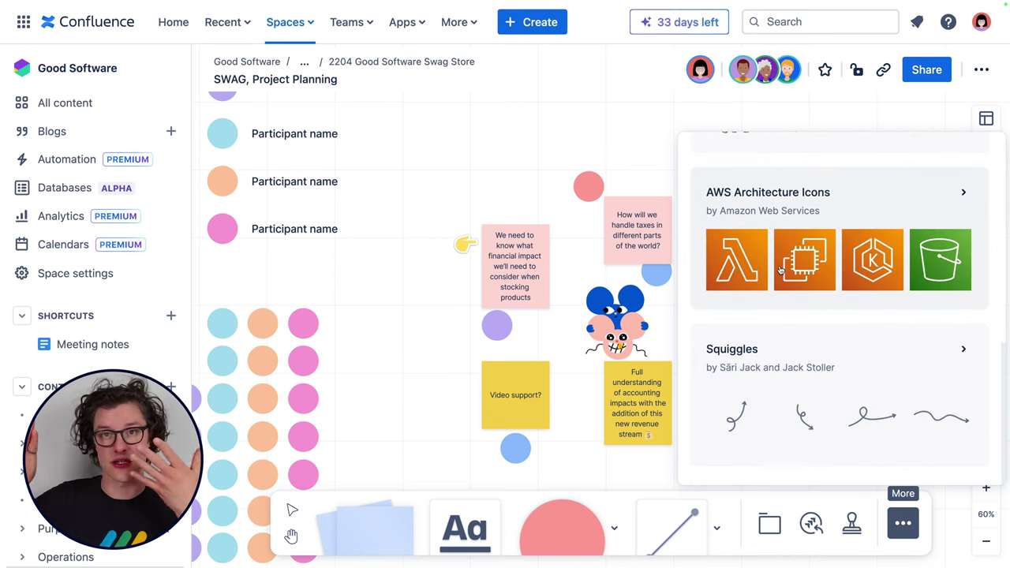
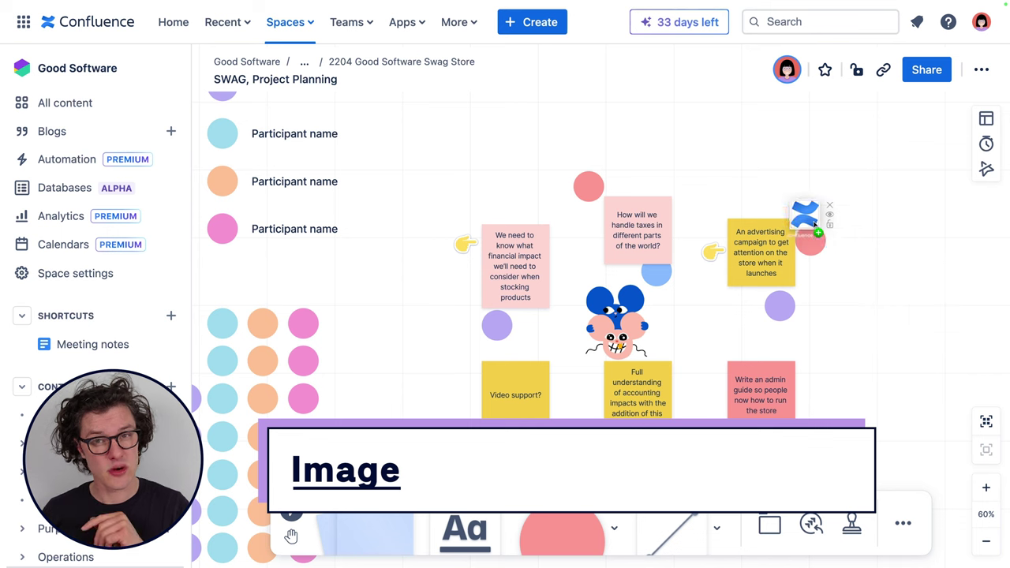
Add the Confluence logo image file to the board, shift it clear of the advertising campaign note, and enlarge it considerably.
{"action": "left_click_drag", "start_coordinate": [817, 225], "coordinate": [818, 226]}
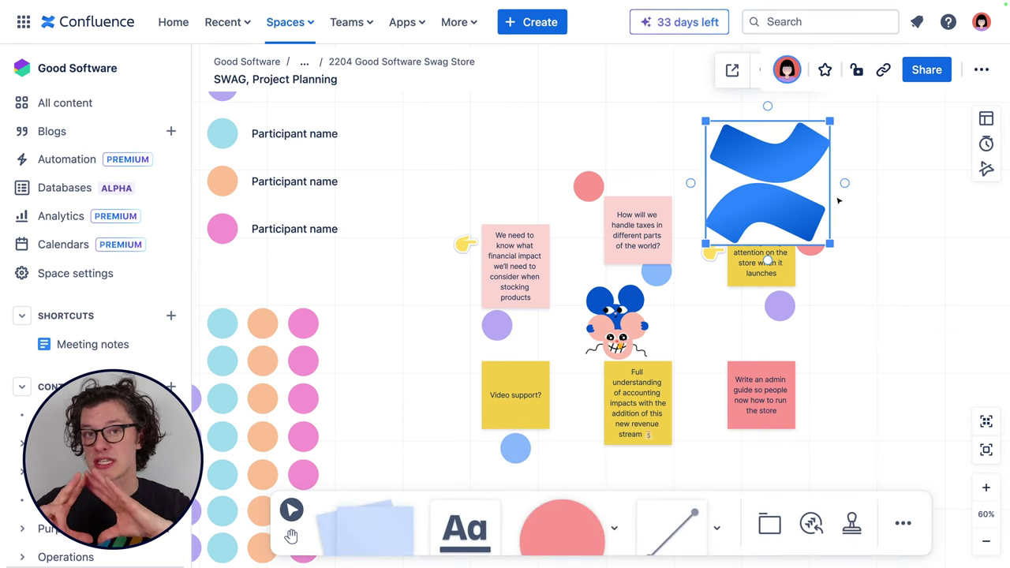
{"action": "left_click_drag", "start_coordinate": [774, 201], "coordinate": [915, 173]}
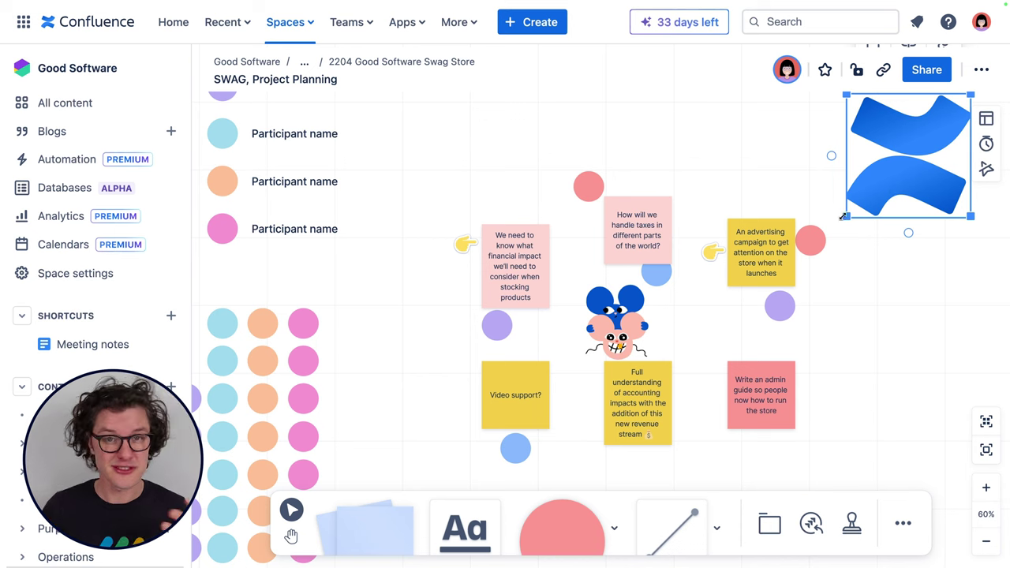
{"action": "left_click_drag", "start_coordinate": [820, 234], "coordinate": [843, 187]}
{"action": "scroll", "coordinate": [906, 199], "scroll_direction": "right", "scroll_amount": 3}
{"action": "scroll", "coordinate": [934, 227], "scroll_direction": "up", "scroll_amount": 2}
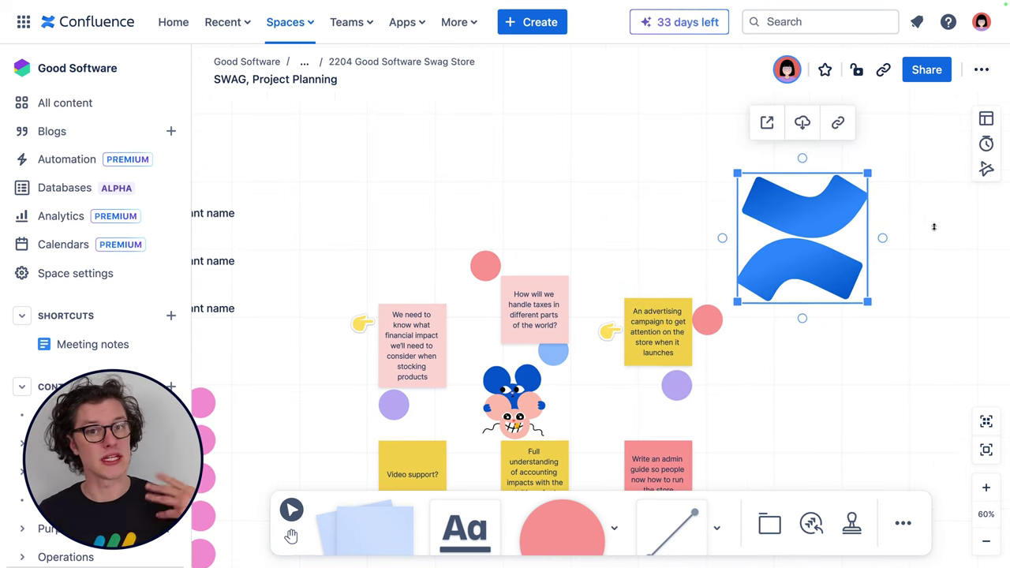
{"action": "left_click_drag", "start_coordinate": [737, 302], "coordinate": [536, 444]}
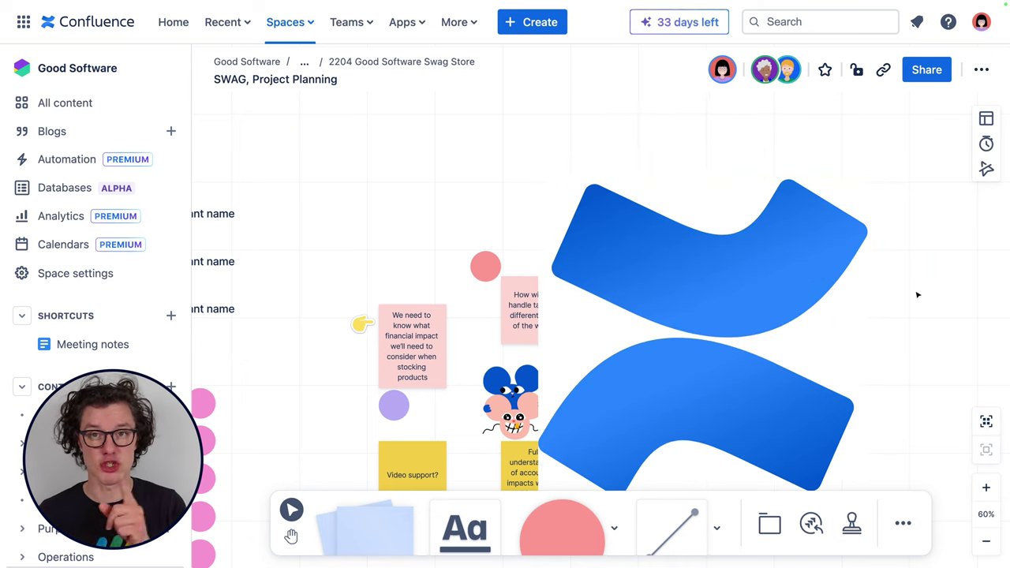
Shrink the Confluence logo image and place it below the sticky notes.
{"action": "left_click", "coordinate": [986, 547]}
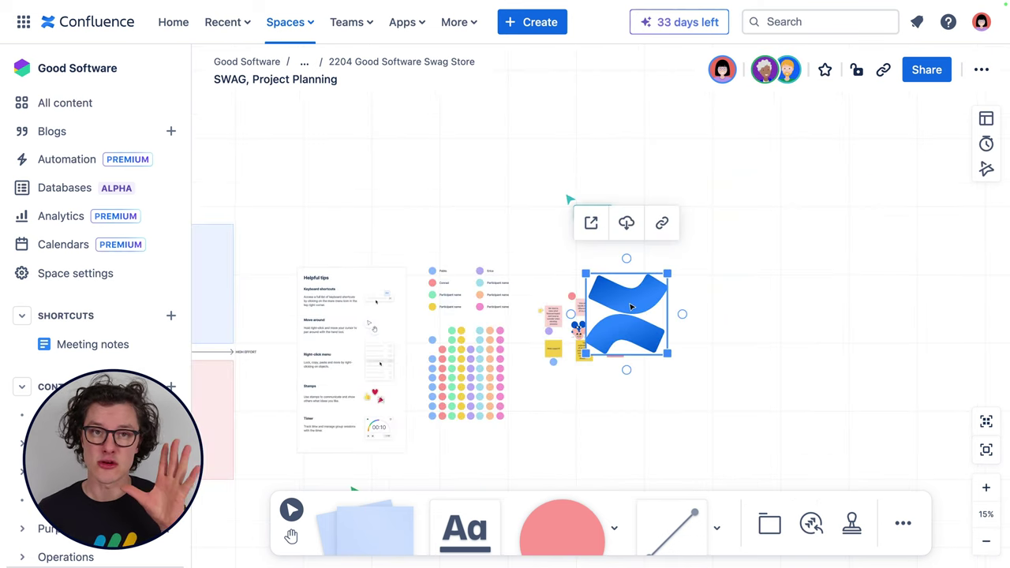
{"action": "left_click_drag", "start_coordinate": [631, 308], "coordinate": [643, 433]}
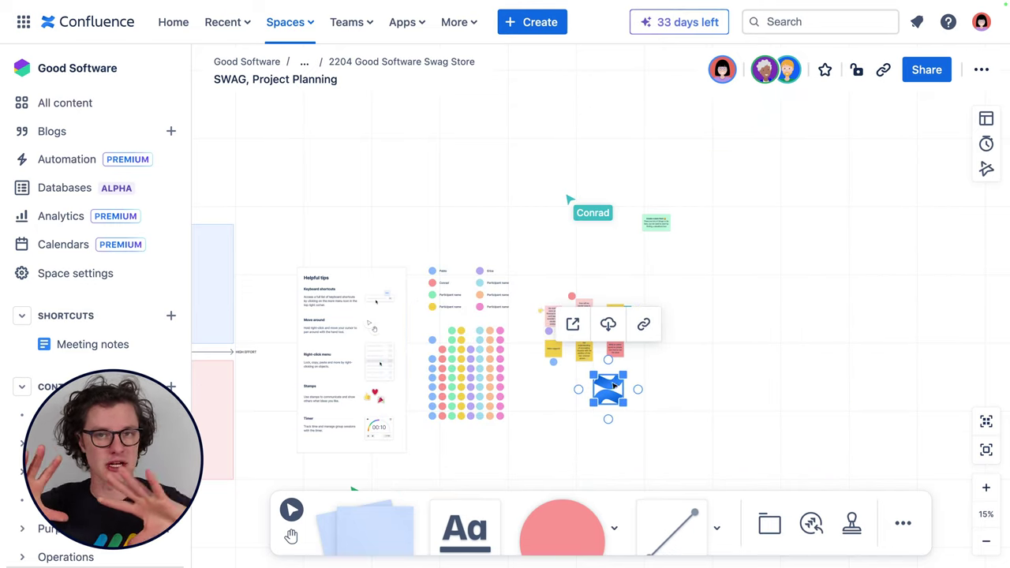
Paste the copied YouTube link onto the board and position the video embed in the empty space beyond the advertising campaign note.
{"action": "left_click", "coordinate": [986, 487]}
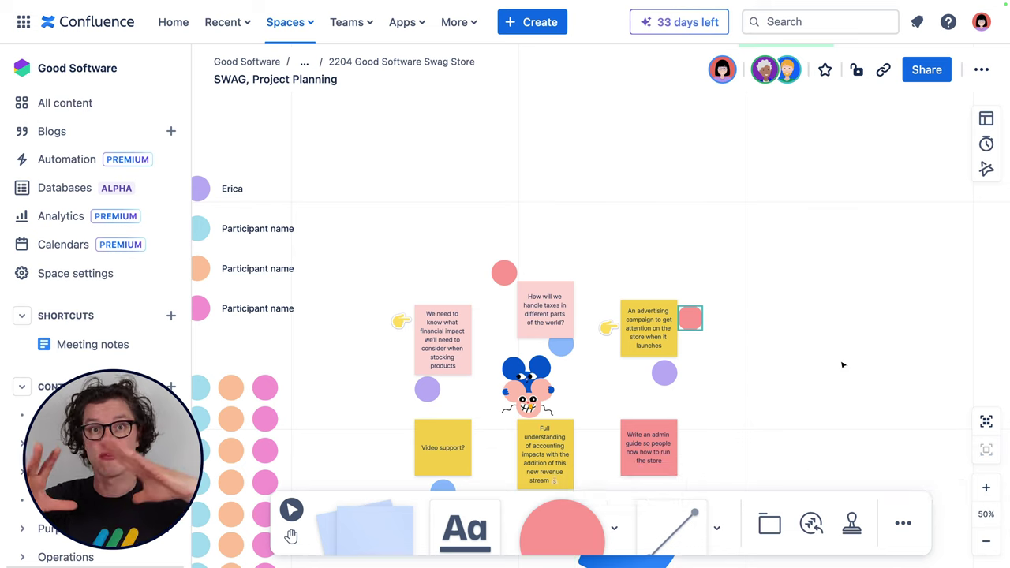
{"action": "scroll", "coordinate": [844, 365], "scroll_direction": "down", "scroll_amount": 3}
{"action": "scroll", "coordinate": [843, 365], "scroll_direction": "left", "scroll_amount": 2}
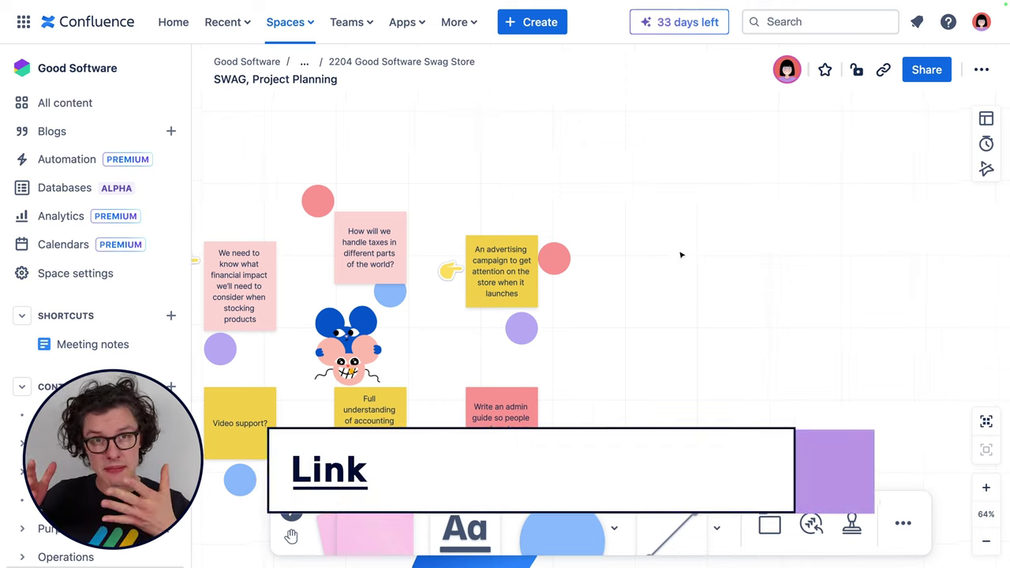
{"action": "key", "text": "ctrl+v"}
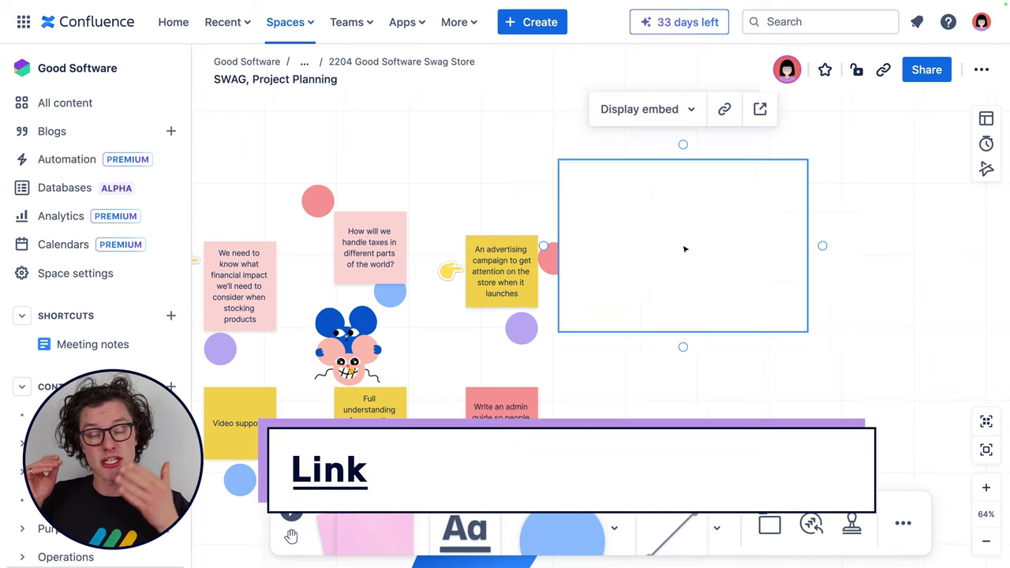
{"action": "left_click_drag", "start_coordinate": [676, 174], "coordinate": [753, 217]}
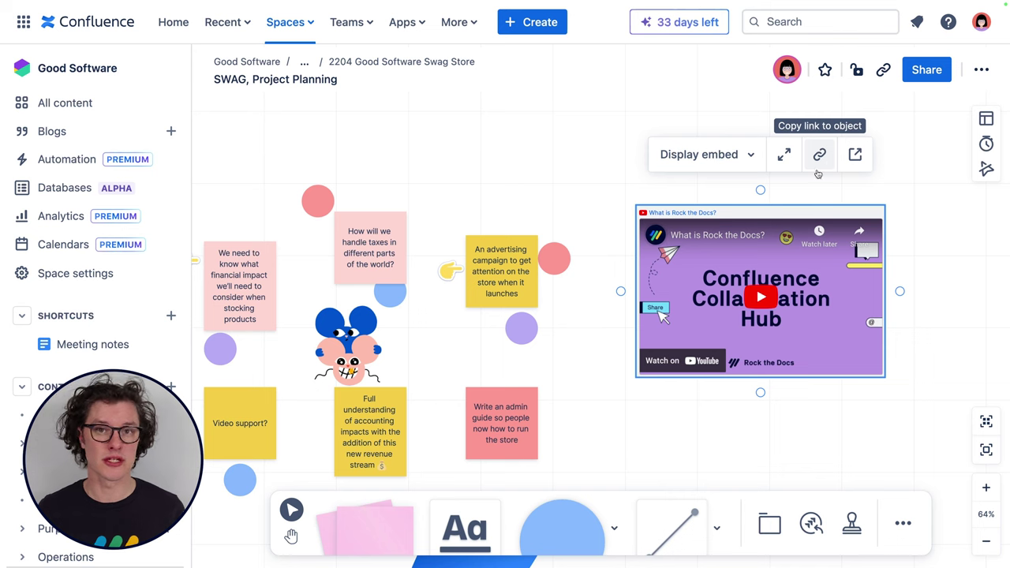
Try displaying the video link as a plain URL, and undo that change.
{"action": "left_click", "coordinate": [742, 155]}
{"action": "left_click", "coordinate": [735, 194]}
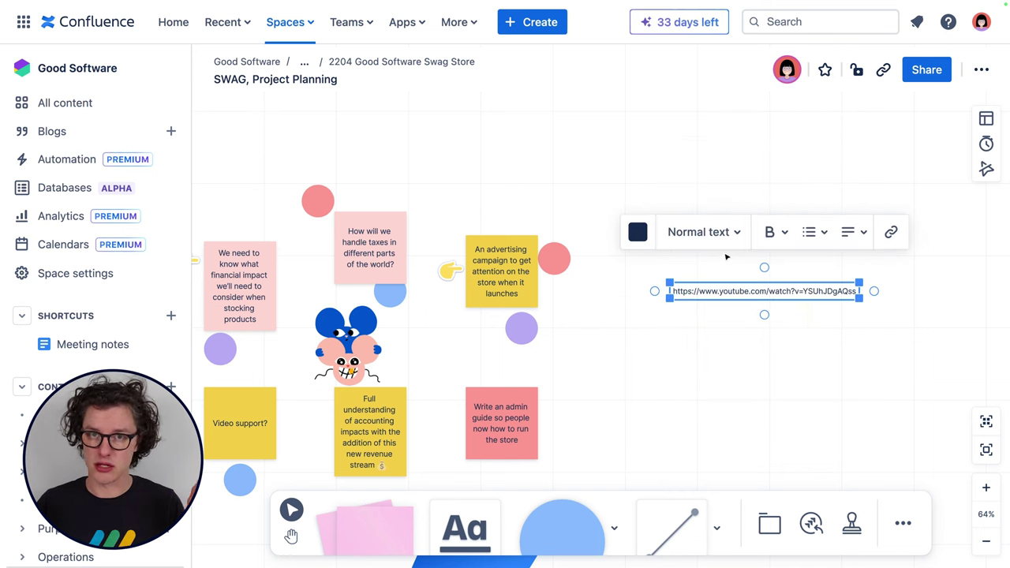
{"action": "key", "text": "ctrl+z"}
Switch the video link's display to a card, and change it back to an embed.
{"action": "left_click", "coordinate": [710, 155]}
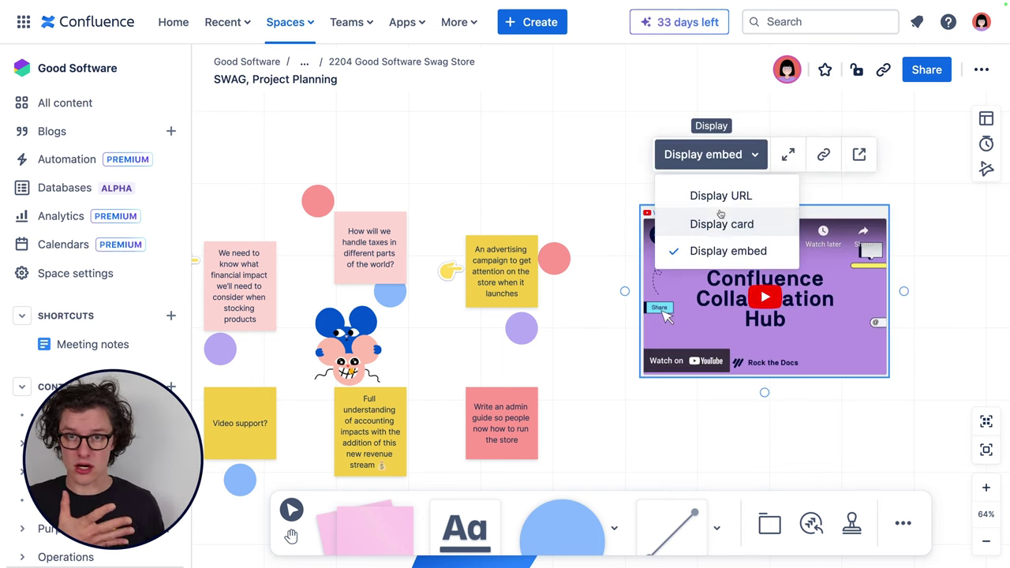
{"action": "left_click", "coordinate": [714, 223]}
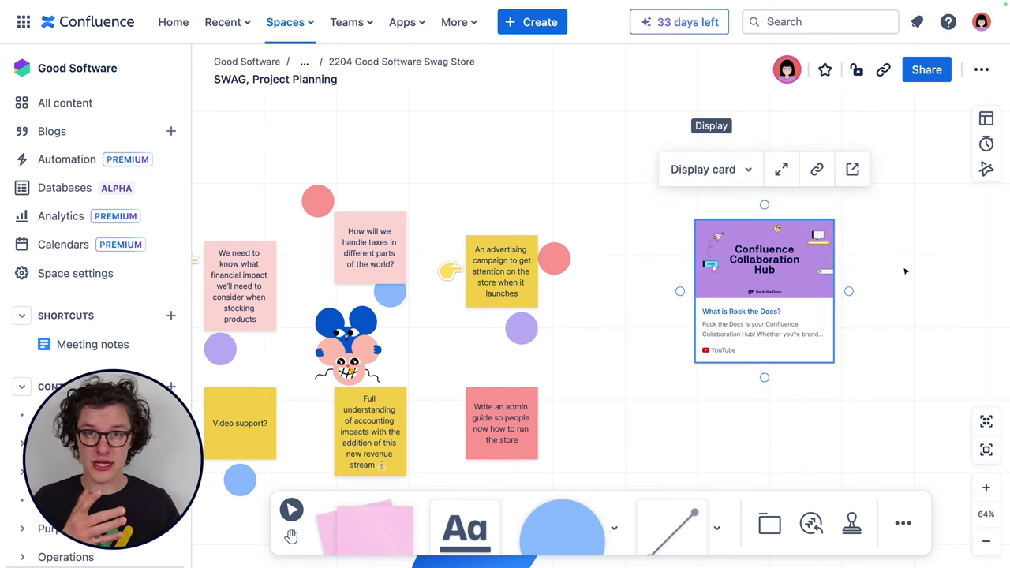
{"action": "left_click", "coordinate": [698, 178]}
{"action": "left_click", "coordinate": [695, 265]}
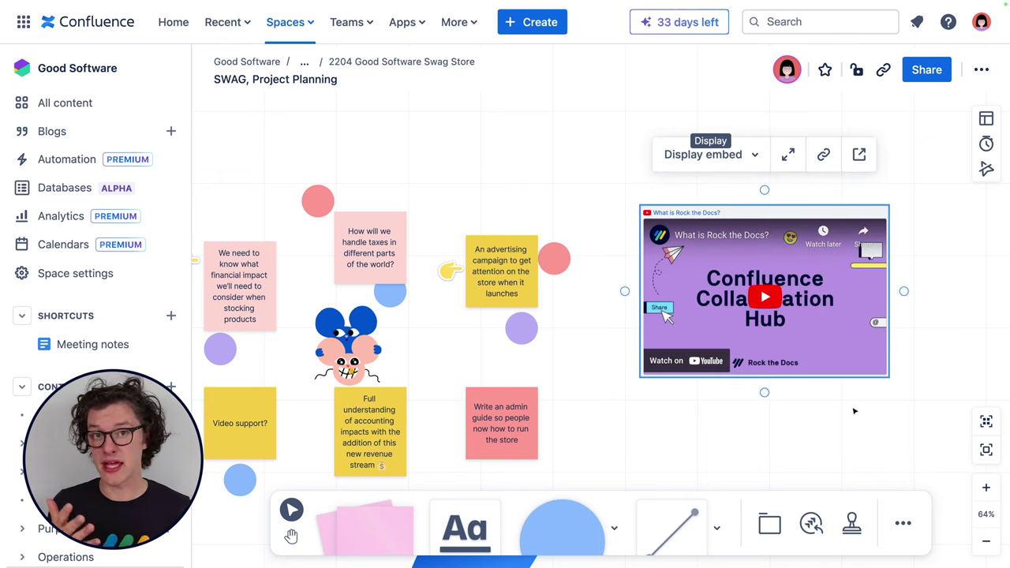
Play the embedded video directly on the board, skip ahead to about 0:57, and pause it.
{"action": "left_click", "coordinate": [764, 299]}
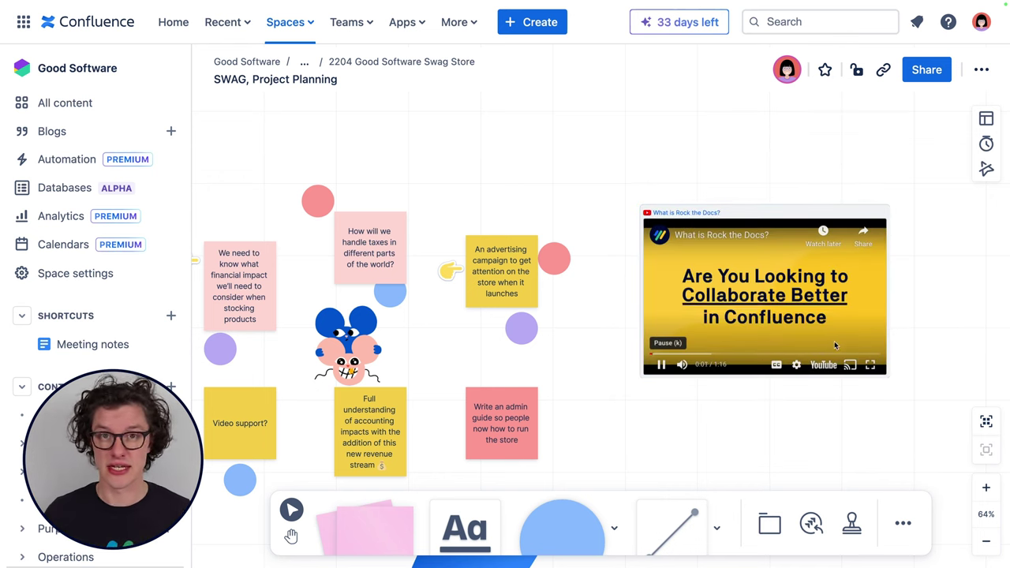
{"action": "left_click", "coordinate": [738, 357]}
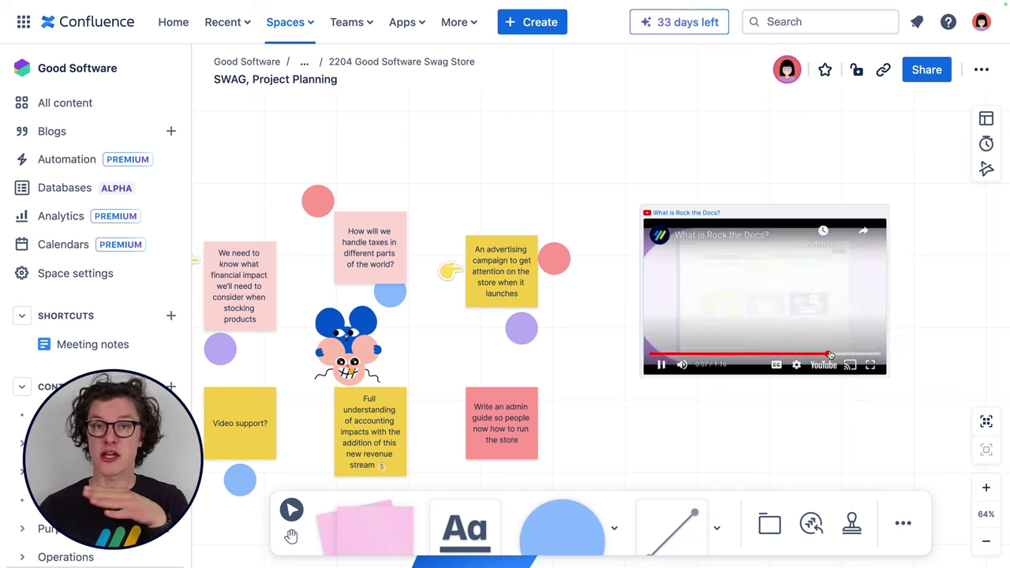
{"action": "left_click", "coordinate": [819, 357]}
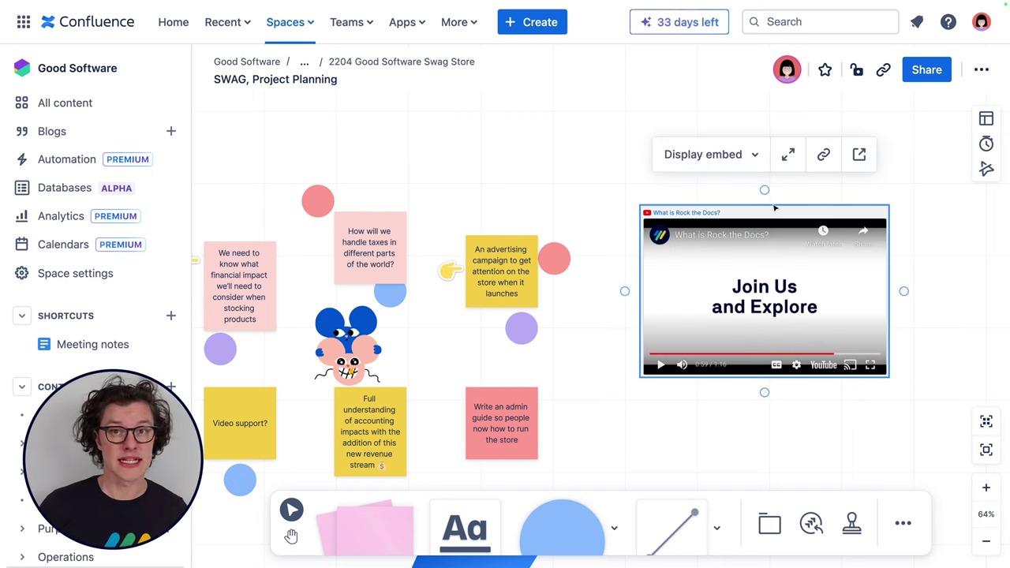
Open the embedded video in its enlarged preview, play it, and skip ahead to about 0:46.
{"action": "left_click", "coordinate": [790, 161]}
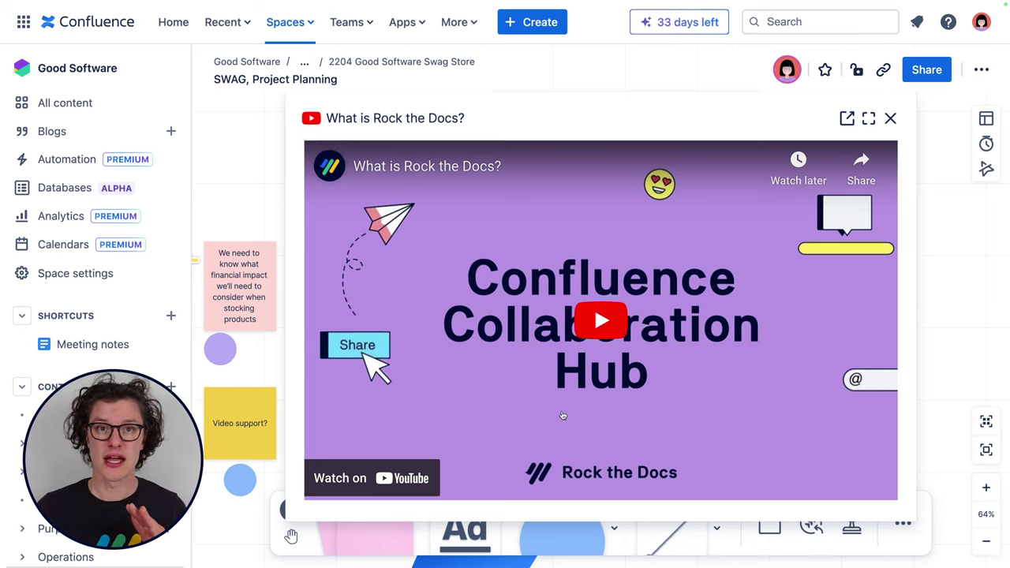
{"action": "left_click", "coordinate": [598, 321]}
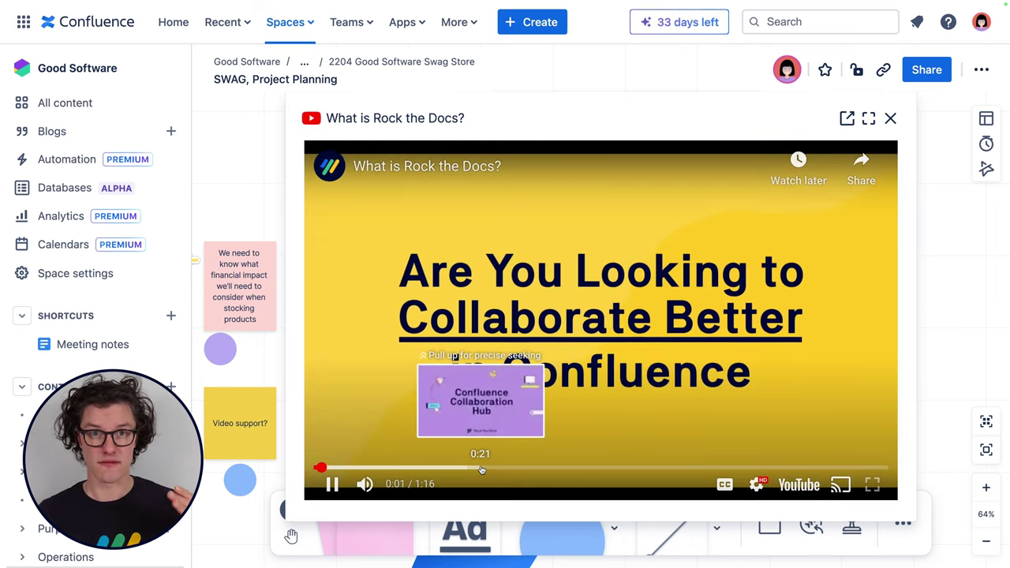
{"action": "left_click", "coordinate": [481, 469]}
{"action": "left_click", "coordinate": [679, 467]}
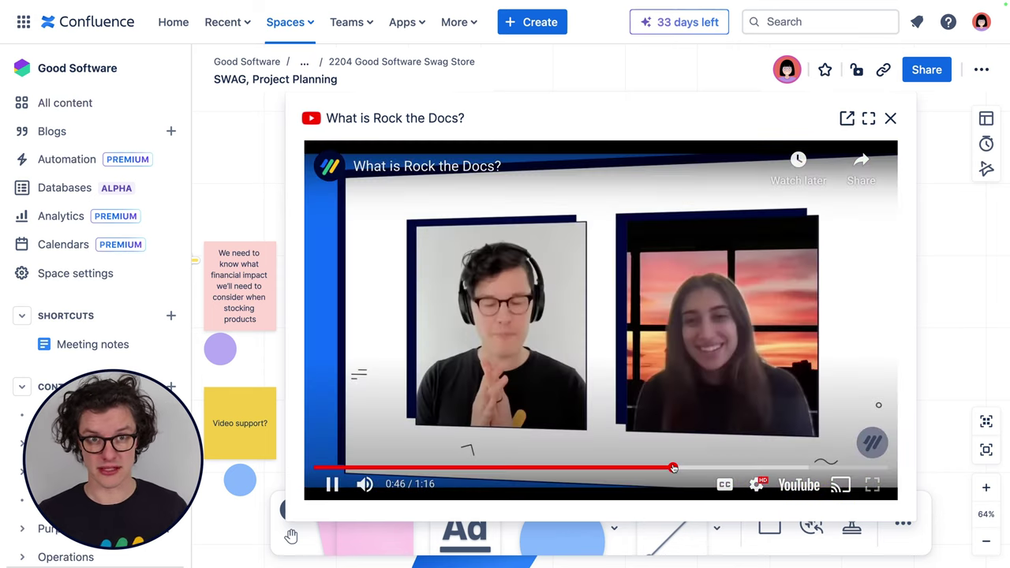